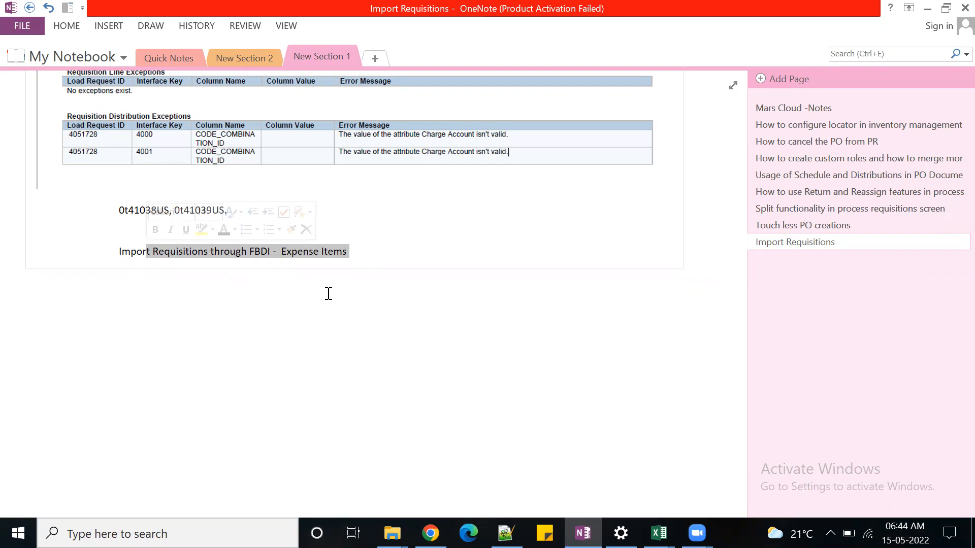
# Switch from the notes to the RequisitionImportTemplate workbook in Excel and show the POR_REQ_LINES_INTERFACE_ALL sheet
pyautogui.click(367, 251)
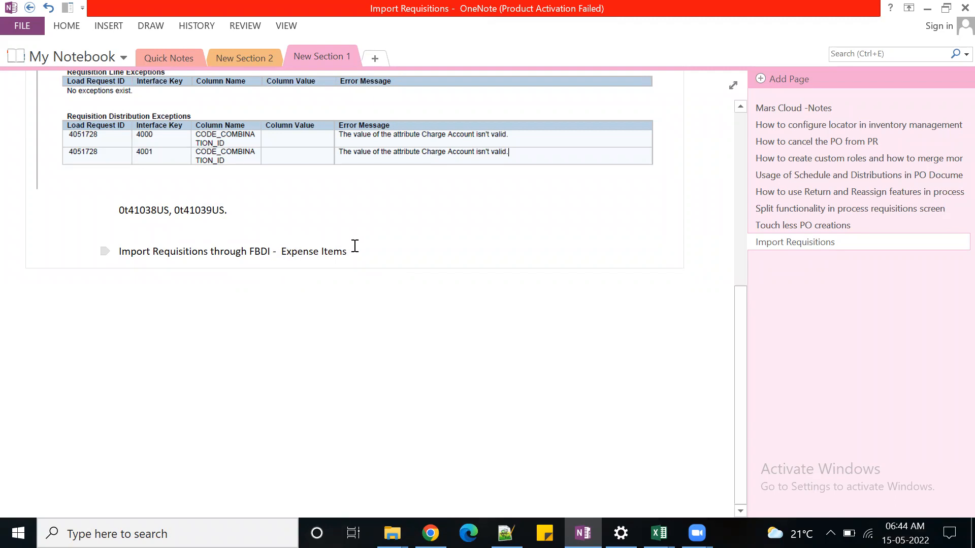
pyautogui.moveTo(355, 252); pyautogui.dragTo(277, 254)
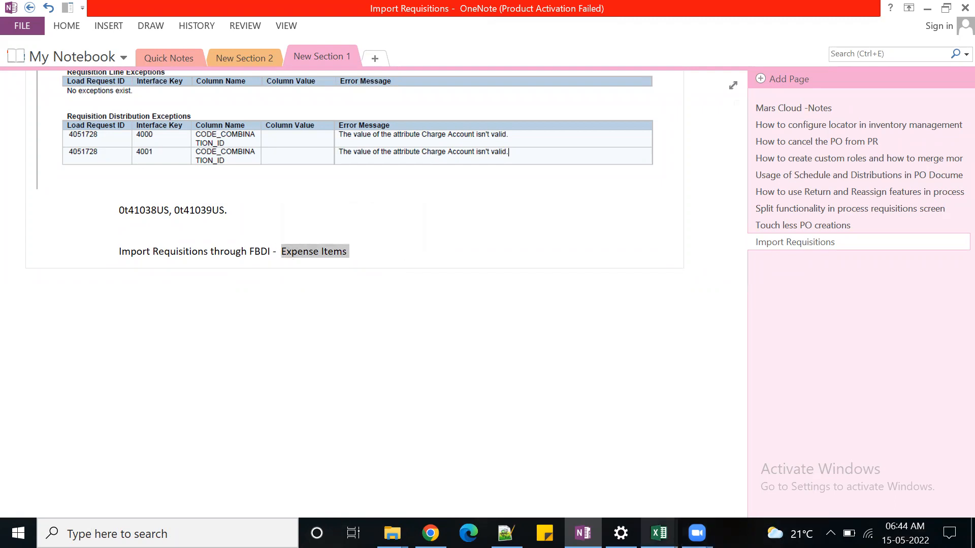
pyautogui.moveTo(659, 533)
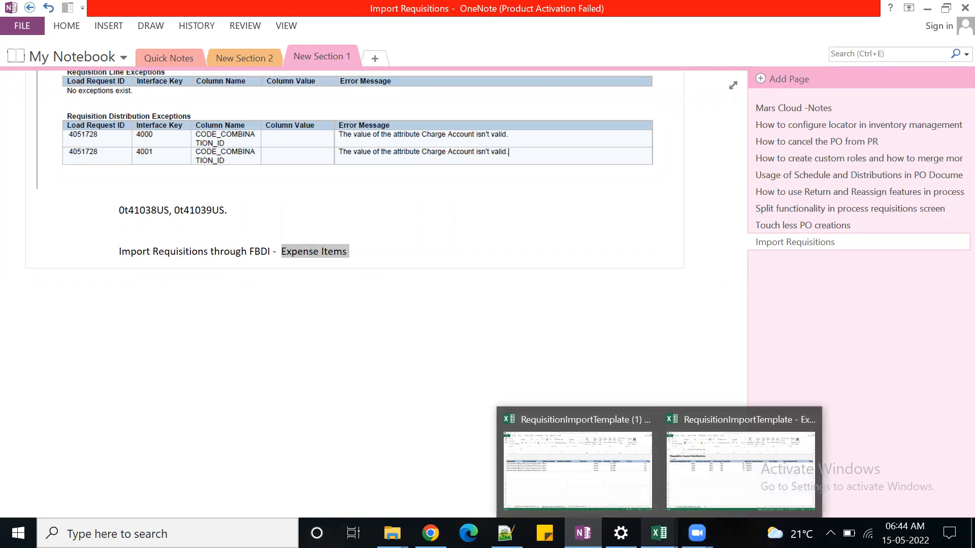
pyautogui.click(731, 494)
pyautogui.click(661, 387)
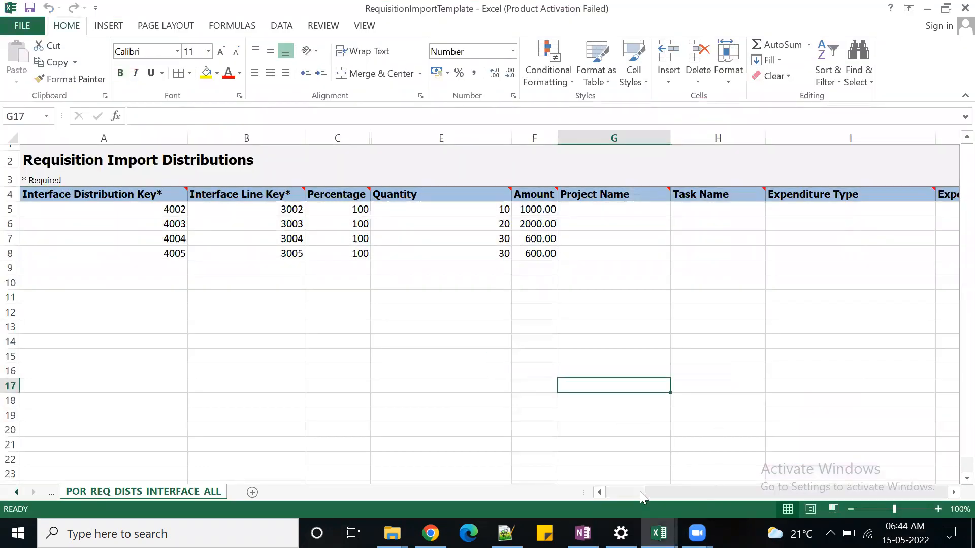
pyautogui.click(17, 492)
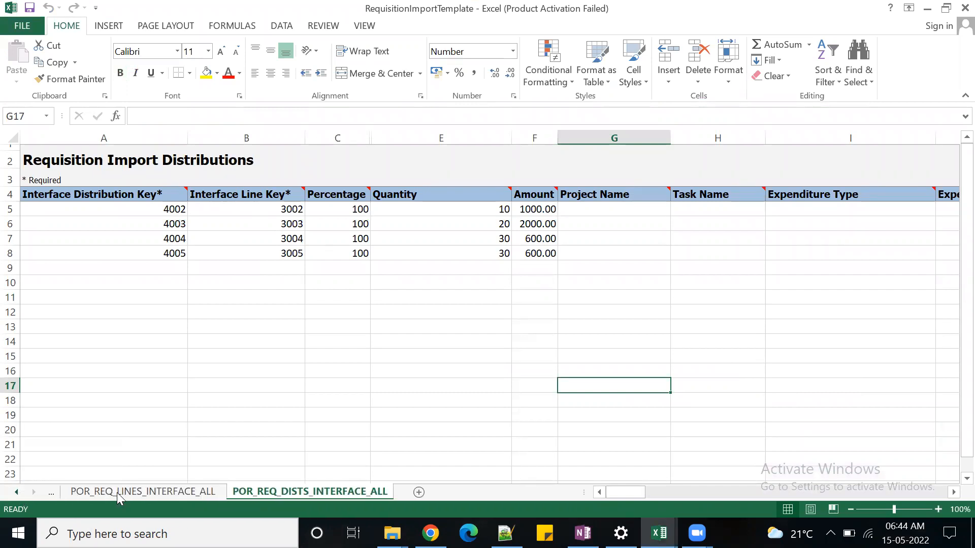
pyautogui.click(156, 493)
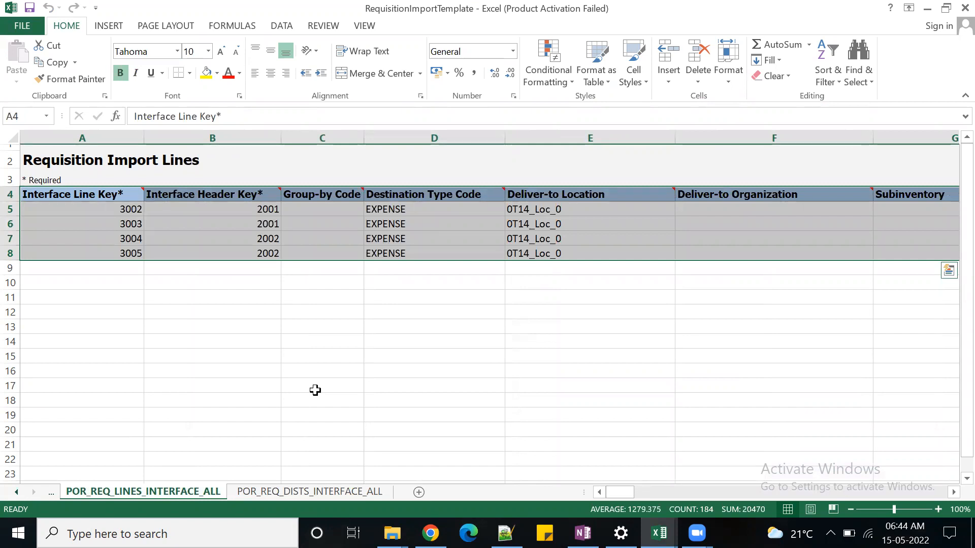
# Examine the first requisition line across the columns from Interface Header Key to Revision
pyautogui.click(218, 210)
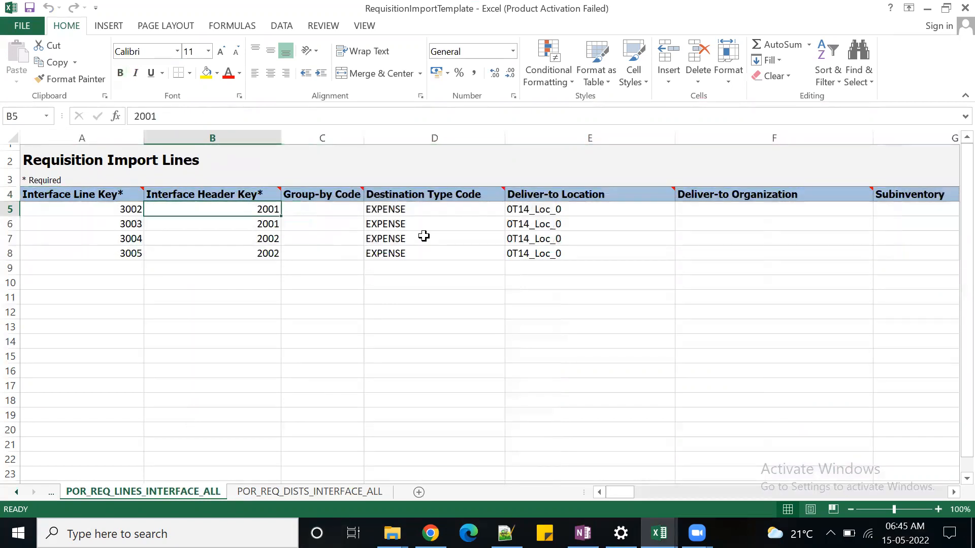
pyautogui.press('Right')
pyautogui.press('Right')
pyautogui.press('Right')
pyautogui.press('Right')
pyautogui.press('Right')
pyautogui.press('Right')
pyautogui.press('Right')
pyautogui.press('Right')
pyautogui.press('Right')
pyautogui.press('Right')
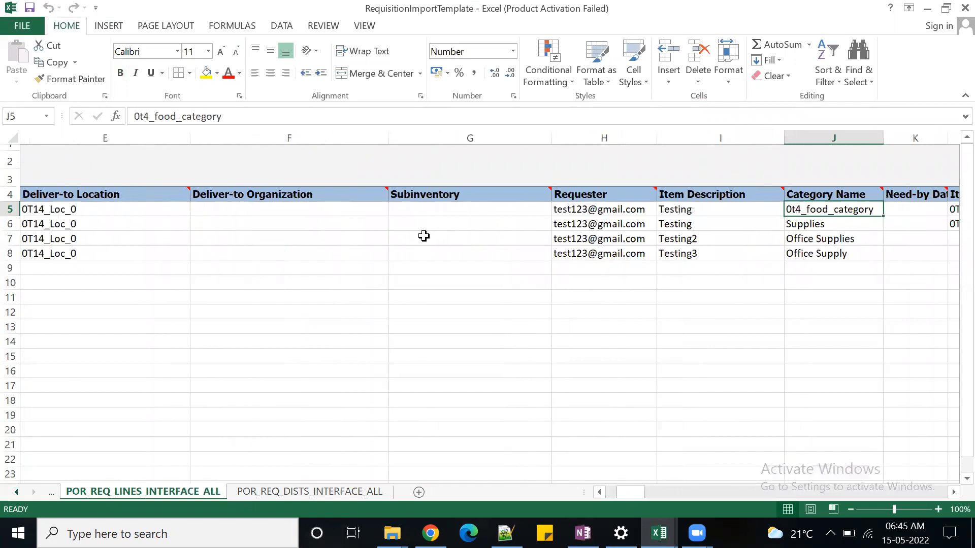
pyautogui.press('Right')
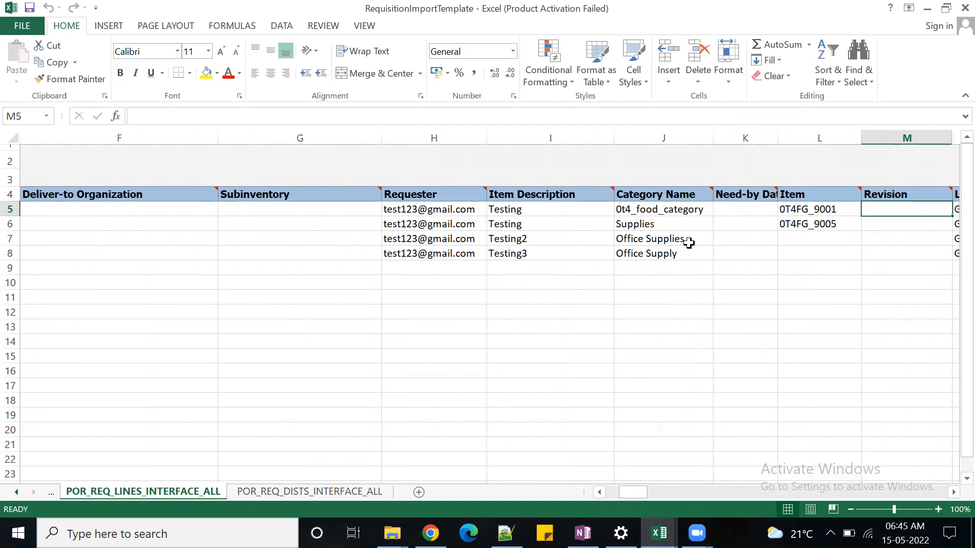
# Compare the category names, items and item descriptions of the first two requisition lines
pyautogui.moveTo(685, 208); pyautogui.dragTo(687, 221)
pyautogui.click(827, 294)
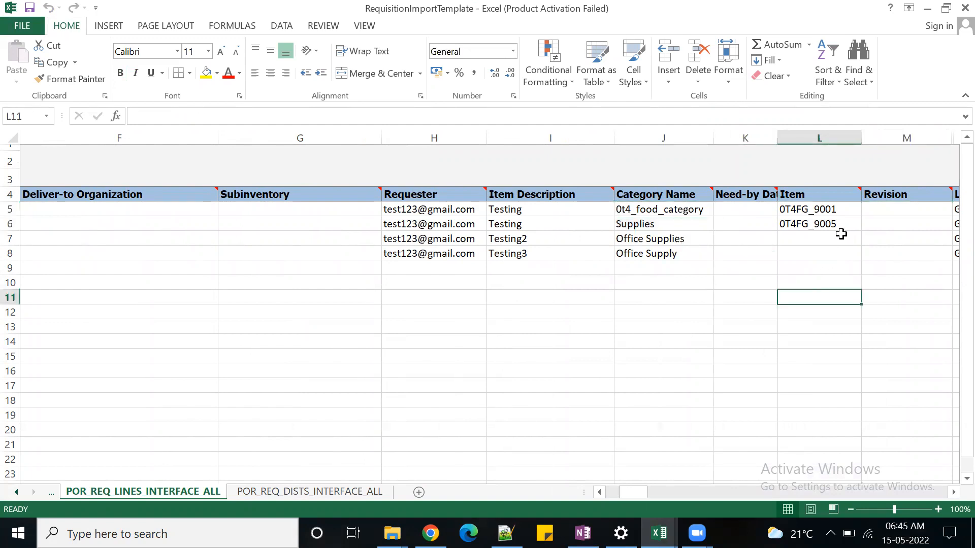
pyautogui.moveTo(835, 209); pyautogui.dragTo(834, 224)
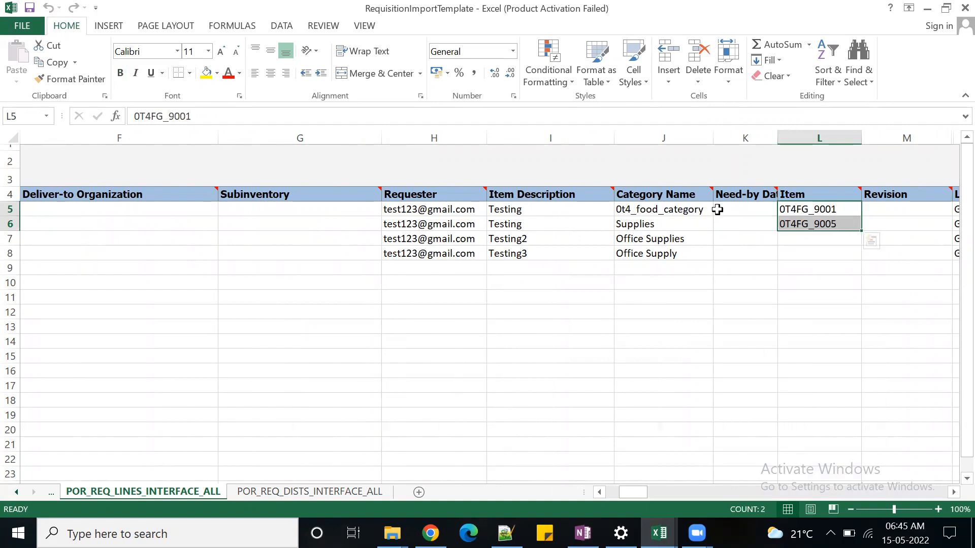
pyautogui.moveTo(691, 209); pyautogui.dragTo(689, 228)
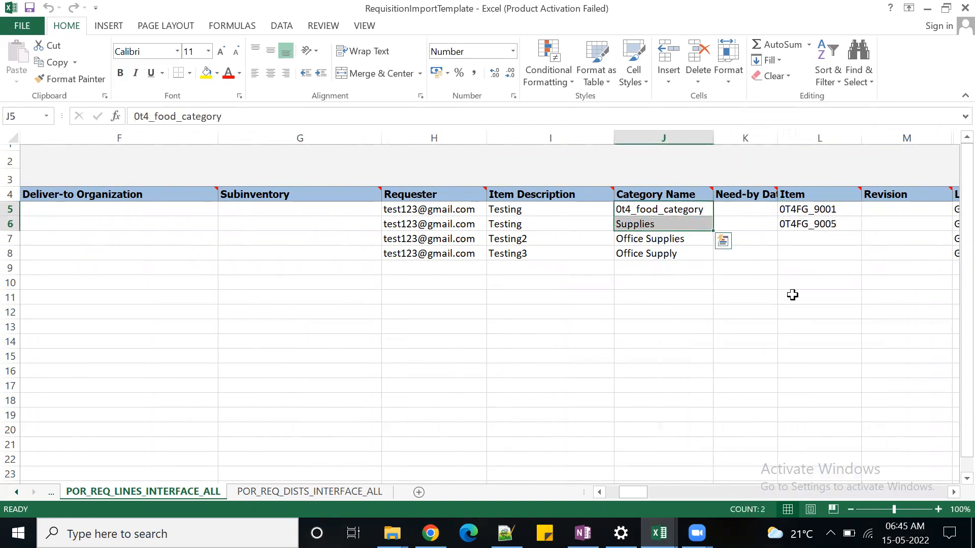
pyautogui.moveTo(546, 209); pyautogui.dragTo(547, 219)
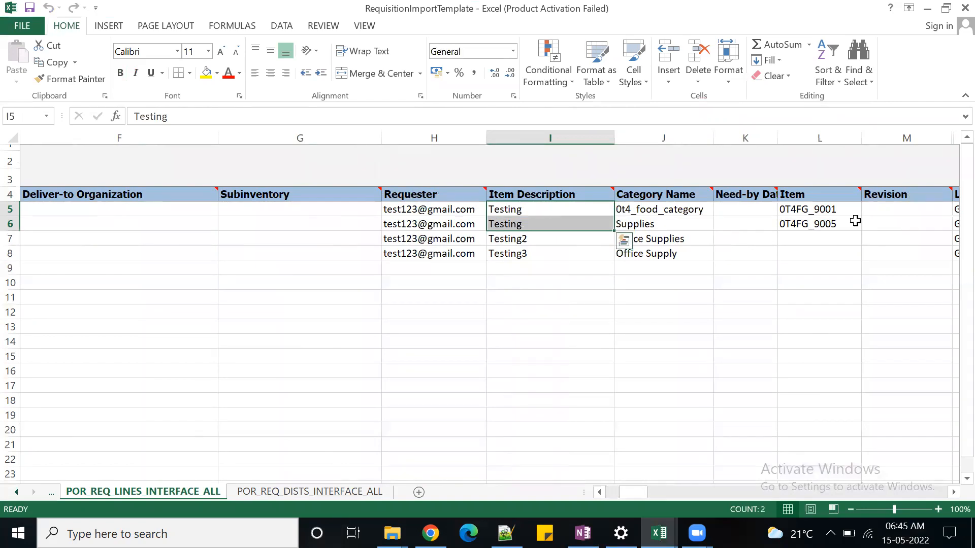
# Copy the description of item 0T4FG_9005 from the Oracle requisition form in Chrome and replace cell I6's text with it, 0T4FG_90015
pyautogui.moveTo(430, 533)
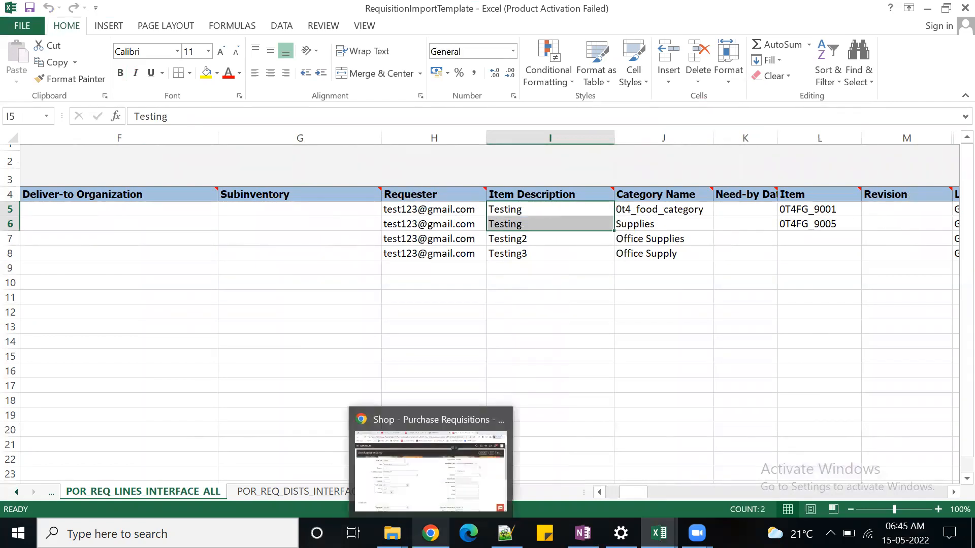
pyautogui.click(418, 477)
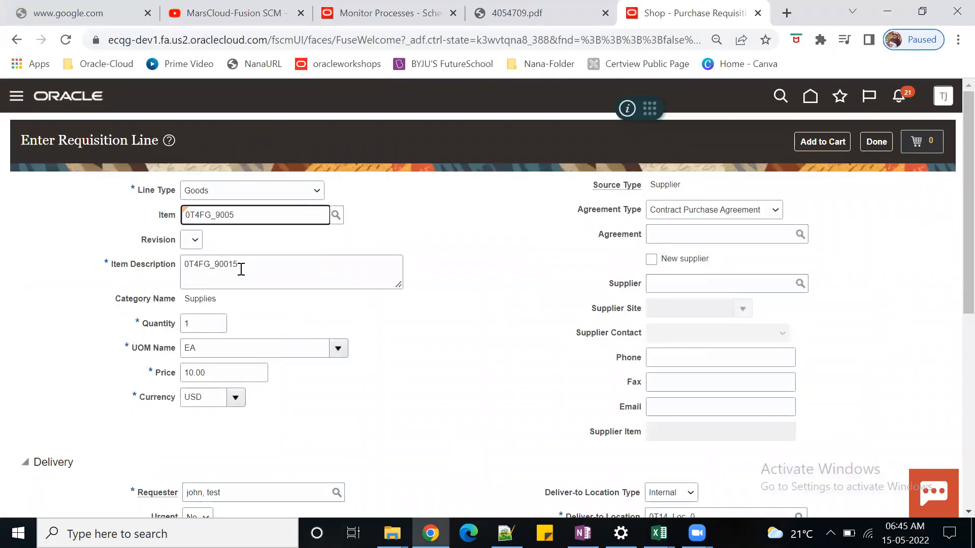
pyautogui.moveTo(241, 269); pyautogui.dragTo(191, 265)
pyautogui.hotkey('ctrl', 'c')
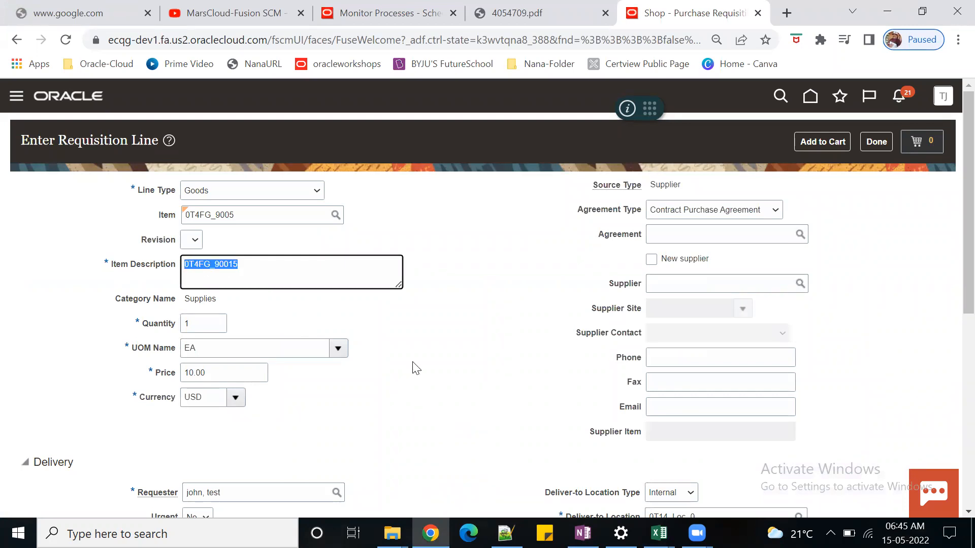
pyautogui.hotkey('alt', 'Tab')
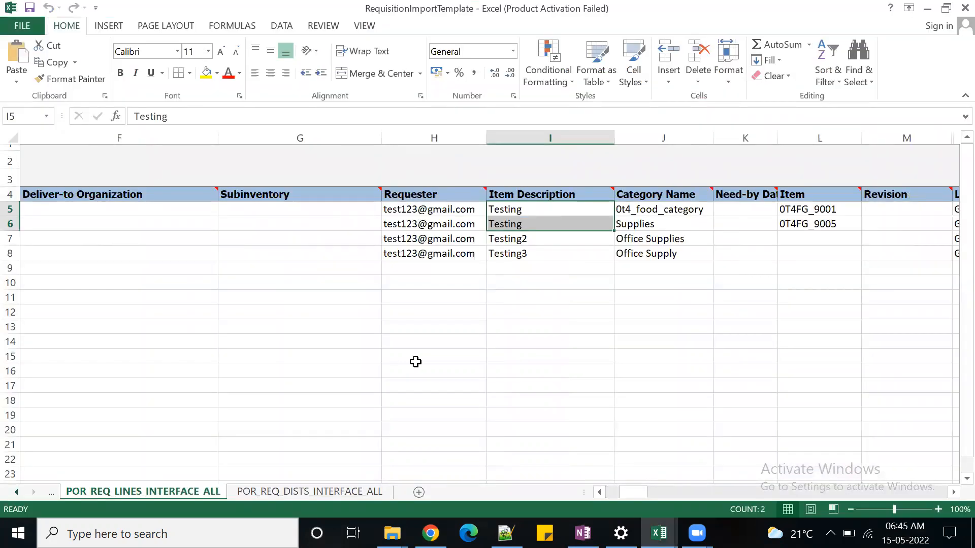
pyautogui.click(533, 222)
pyautogui.doubleClick(488, 224)
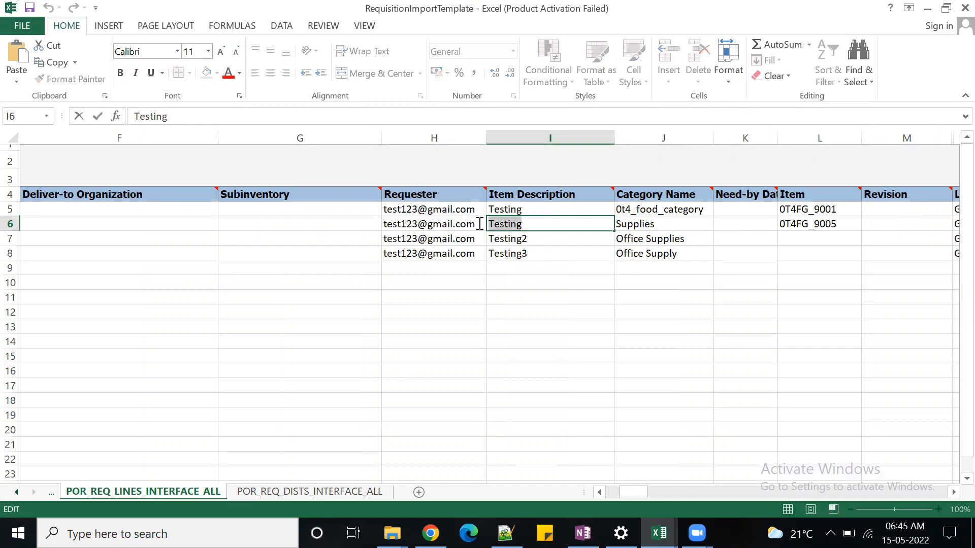
pyautogui.hotkey('ctrl', 'v')
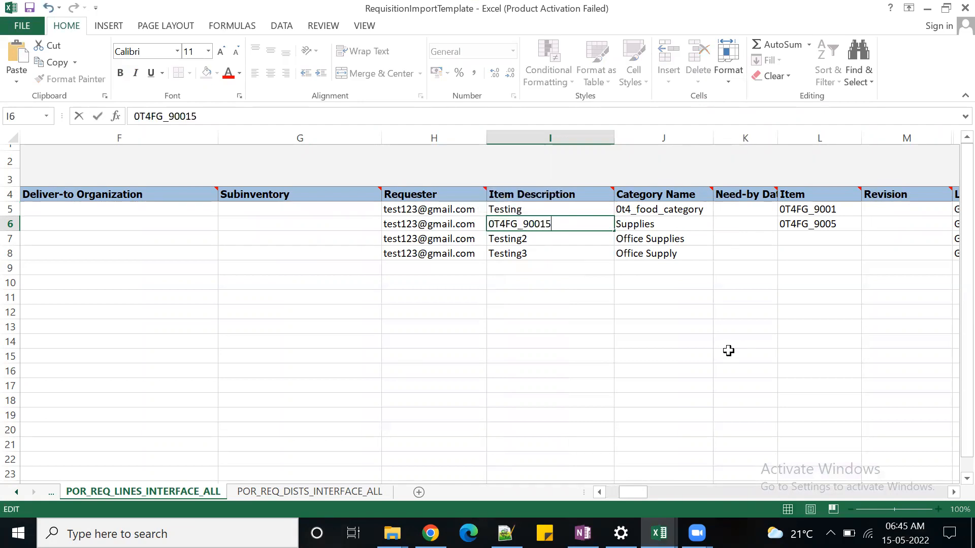
# Replace the first line's item description in I5 with its item code from L5, 0T4FG_9001
pyautogui.click(820, 209)
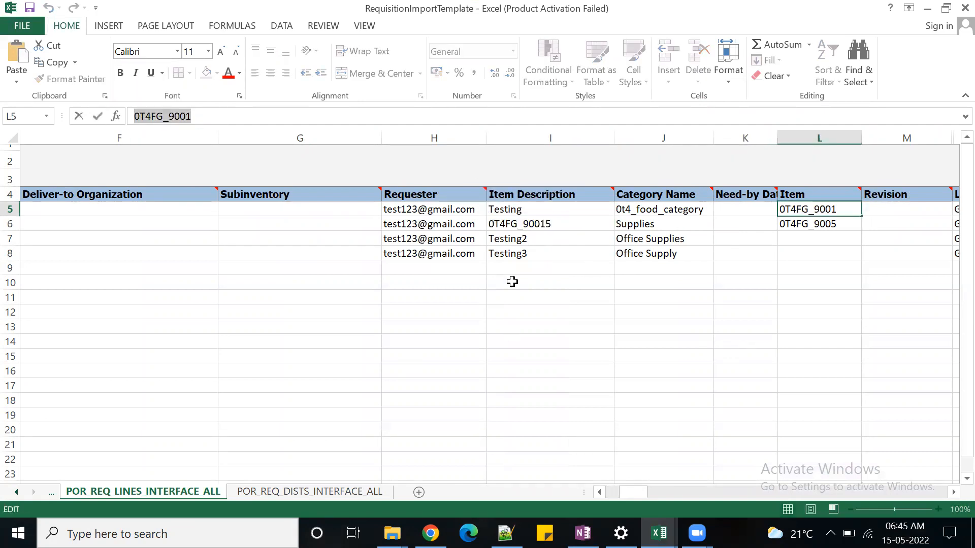
pyautogui.click(544, 209)
pyautogui.doubleClick(544, 209)
pyautogui.write('0T4FG_9001')
# Switch to the Oracle requisition form in Chrome, set the item to 0T4FG_9001 and check its description and revision options
pyautogui.hotkey('alt', 'Tab')
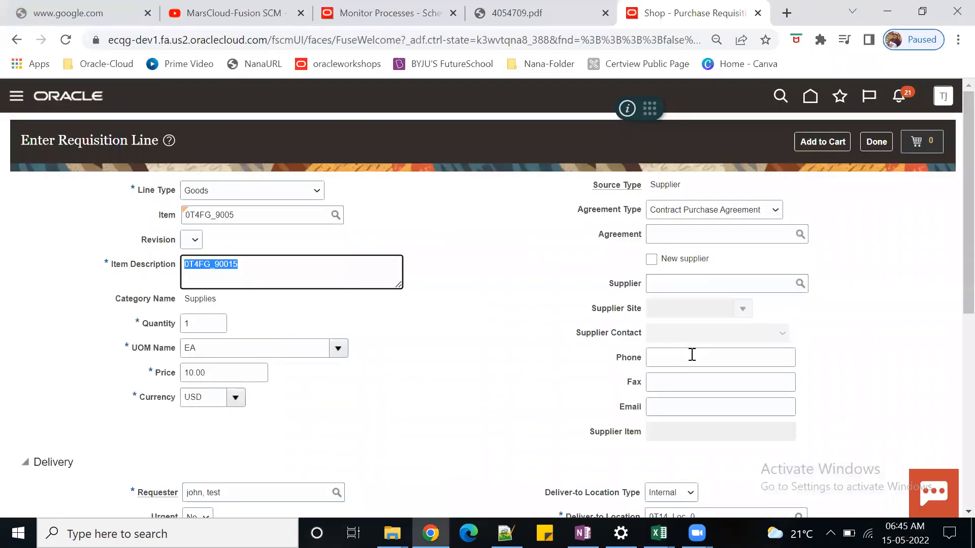
pyautogui.doubleClick(250, 217)
pyautogui.write('0T4FG_9001')
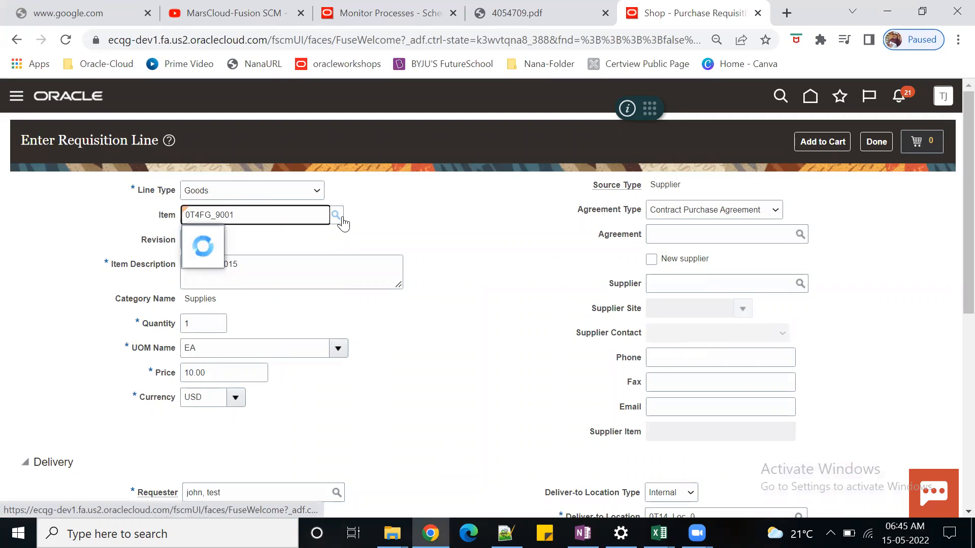
pyautogui.click(436, 227)
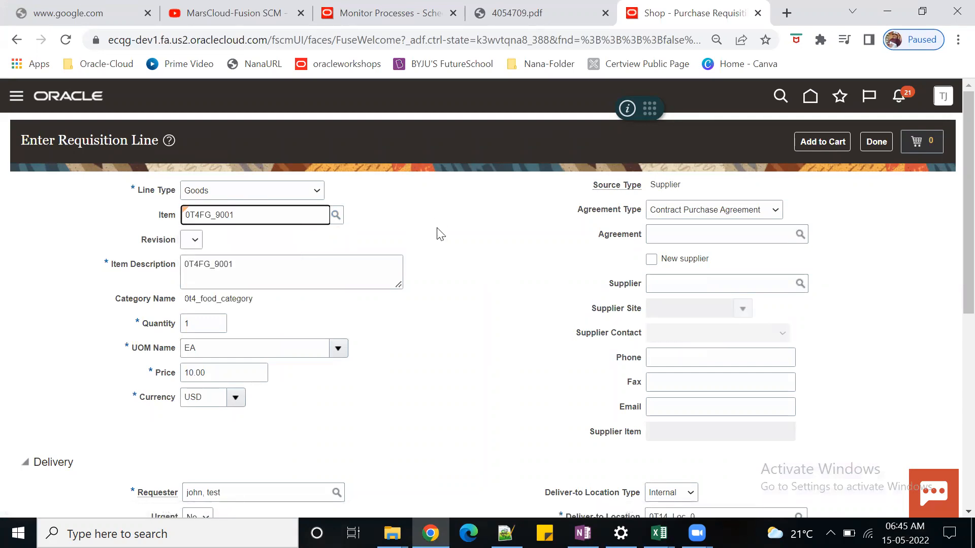
pyautogui.click(192, 244)
pyautogui.click(422, 233)
# Return to the Excel template and check the first line's item, category, description and line type, plus the first two lines' quantities
pyautogui.hotkey('alt', 'Tab')
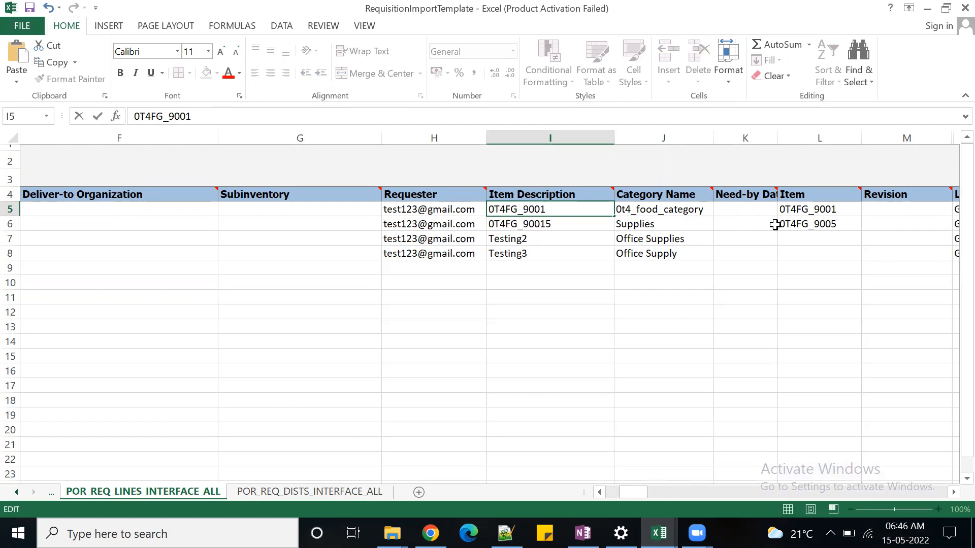
pyautogui.click(838, 209)
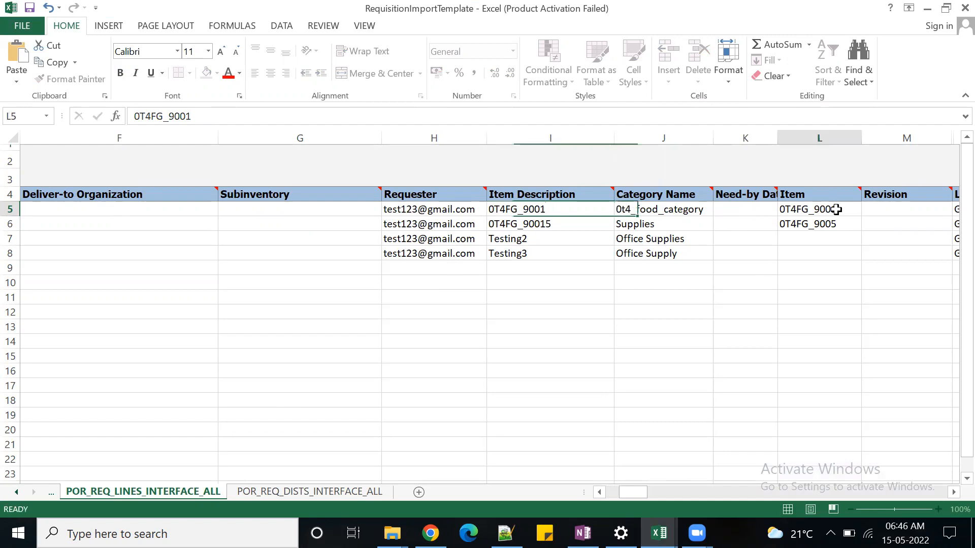
pyautogui.click(695, 209)
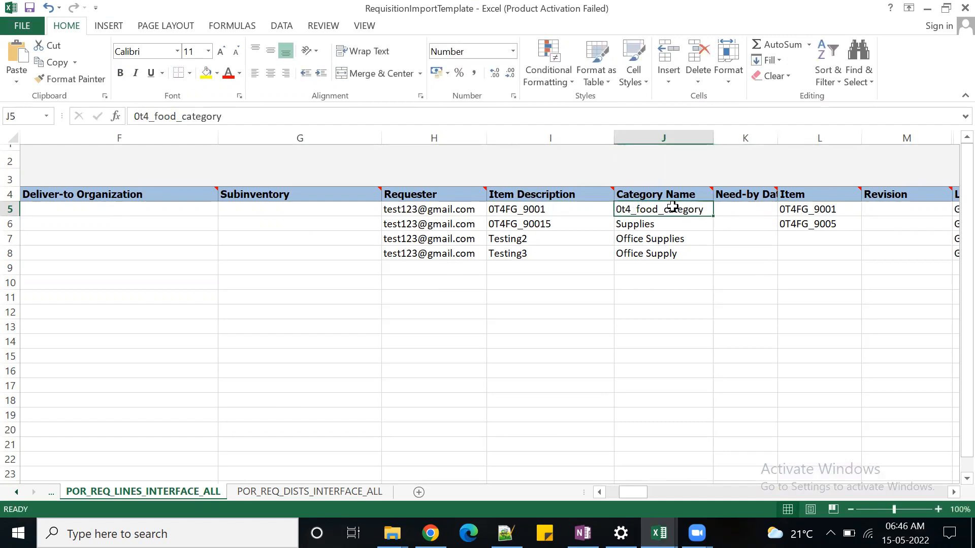
pyautogui.doubleClick(551, 209)
pyautogui.moveTo(551, 209); pyautogui.dragTo(485, 209)
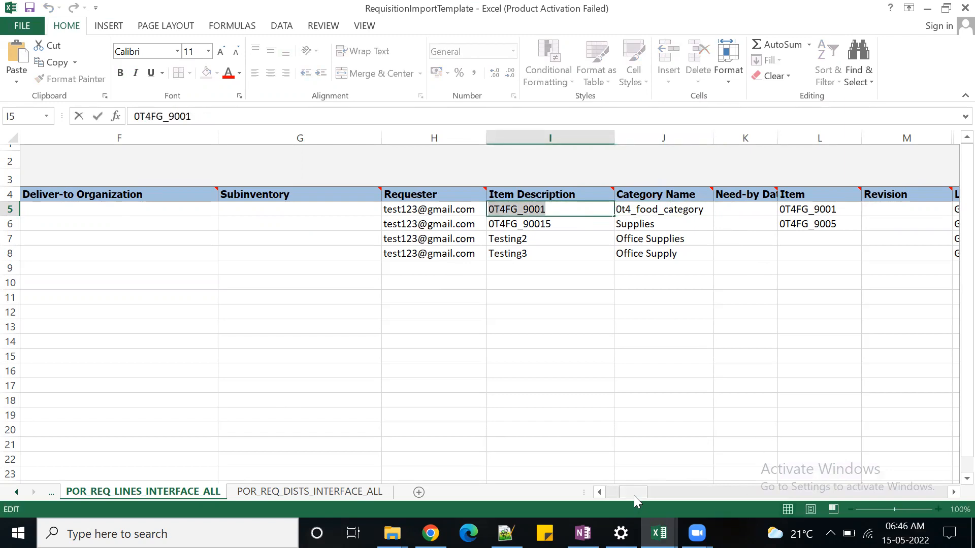
pyautogui.moveTo(633, 492); pyautogui.dragTo(641, 490)
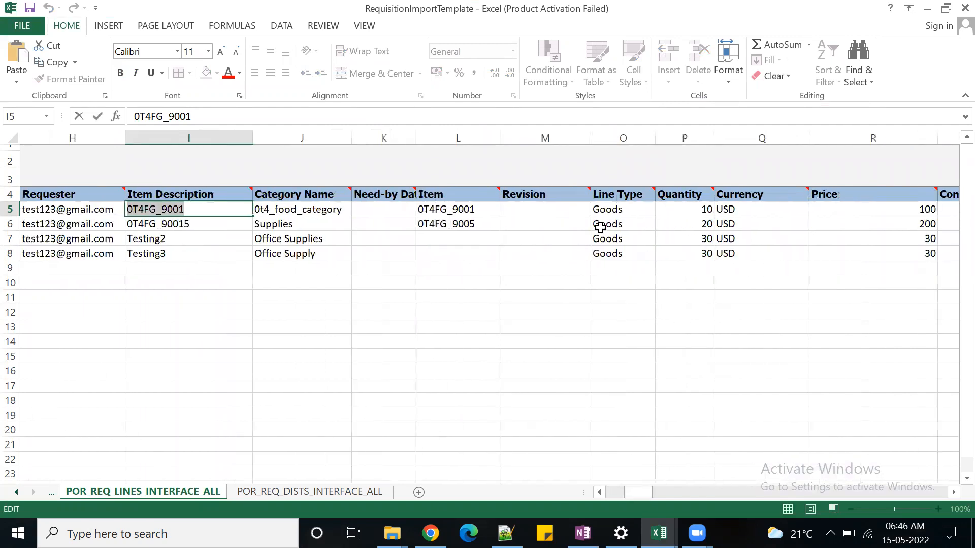
pyautogui.click(623, 210)
pyautogui.moveTo(698, 210); pyautogui.dragTo(694, 226)
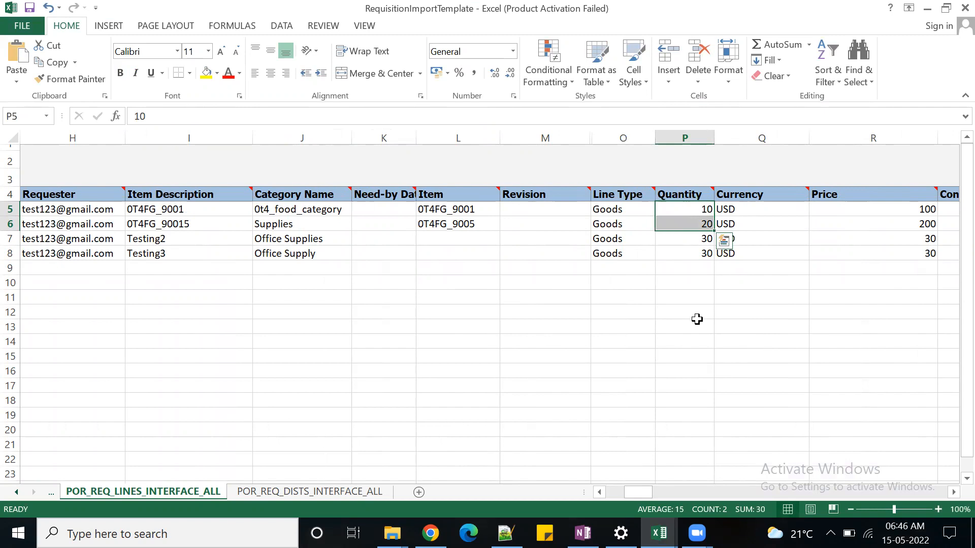
# Examine the remaining line columns from Currency and Price through Procurement BU, supplier and tax fields to the attribute columns
pyautogui.press('Right')
pyautogui.press('Right')
pyautogui.press('Right')
pyautogui.press('Right')
pyautogui.press('Right')
pyautogui.press('Right')
pyautogui.press('Right')
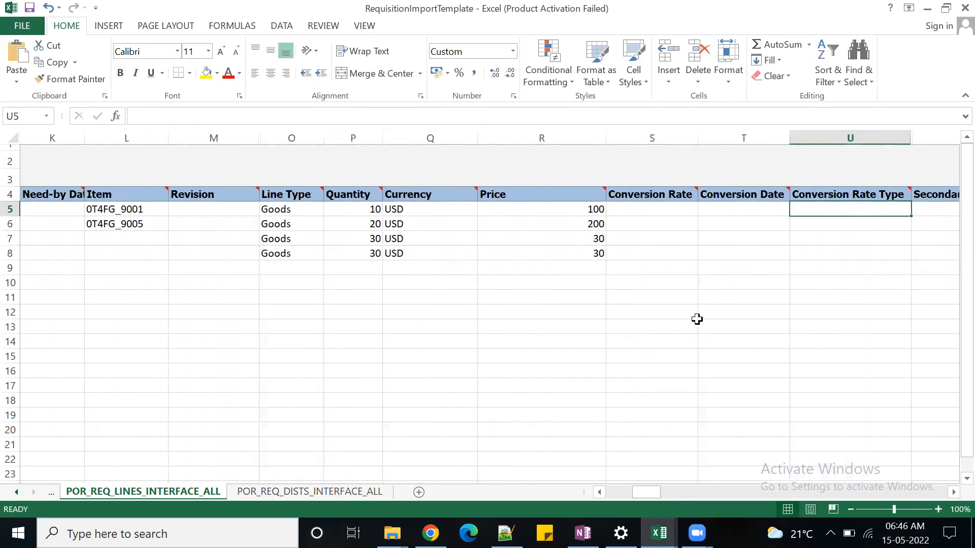
pyautogui.press('Right')
pyautogui.press('Right')
pyautogui.press('Right')
pyautogui.press('Right')
pyautogui.press('Right')
pyautogui.press('Right')
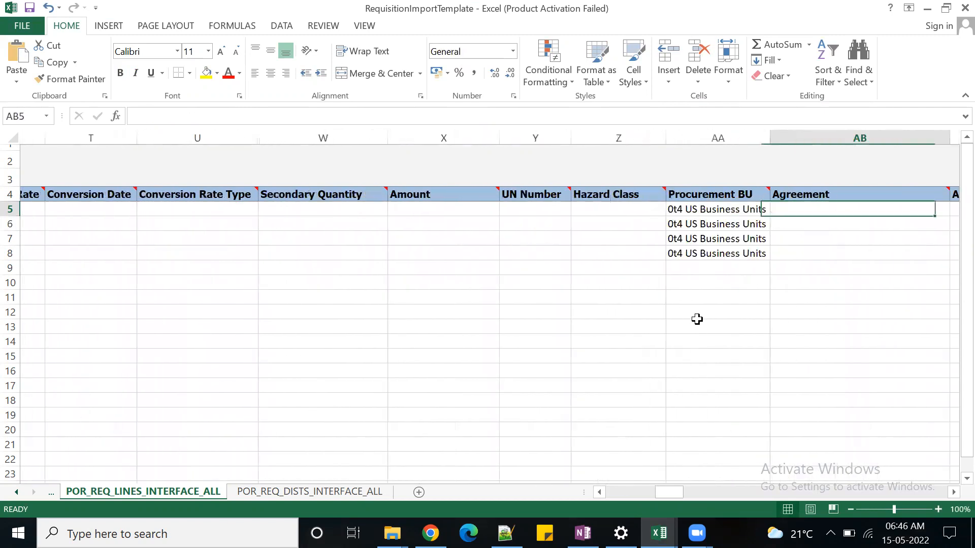
pyautogui.press('Right')
pyautogui.press('Right')
pyautogui.press('Right')
pyautogui.press('Right')
pyautogui.press('Right')
pyautogui.press('Right')
pyautogui.press('Right')
pyautogui.press('Right')
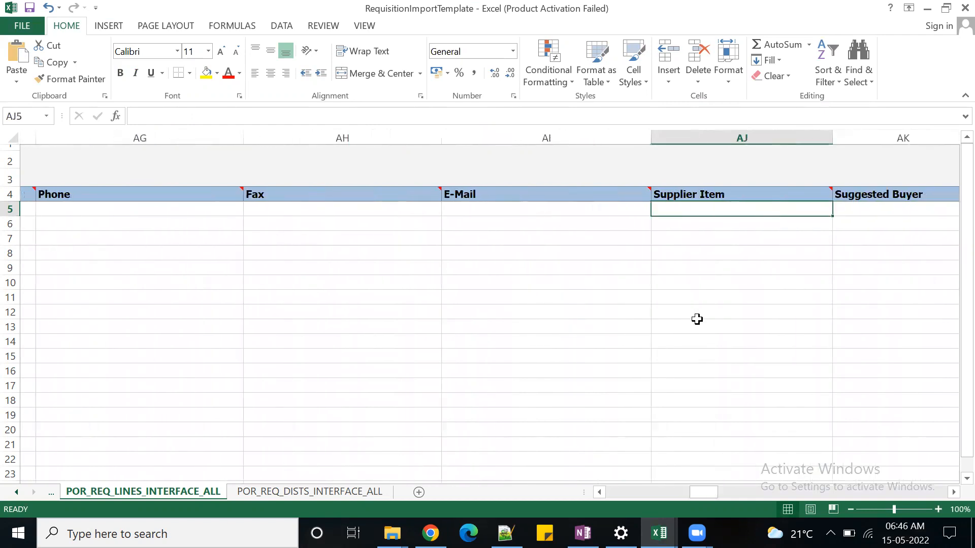
pyautogui.press('Right')
pyautogui.press('Right')
pyautogui.press('Right')
pyautogui.press('Right')
pyautogui.press('Right')
pyautogui.press('Right')
pyautogui.press('Right')
pyautogui.press('Right')
pyautogui.press('Right')
pyautogui.press('Right')
pyautogui.press('Right')
pyautogui.press('Right')
pyautogui.press('Right')
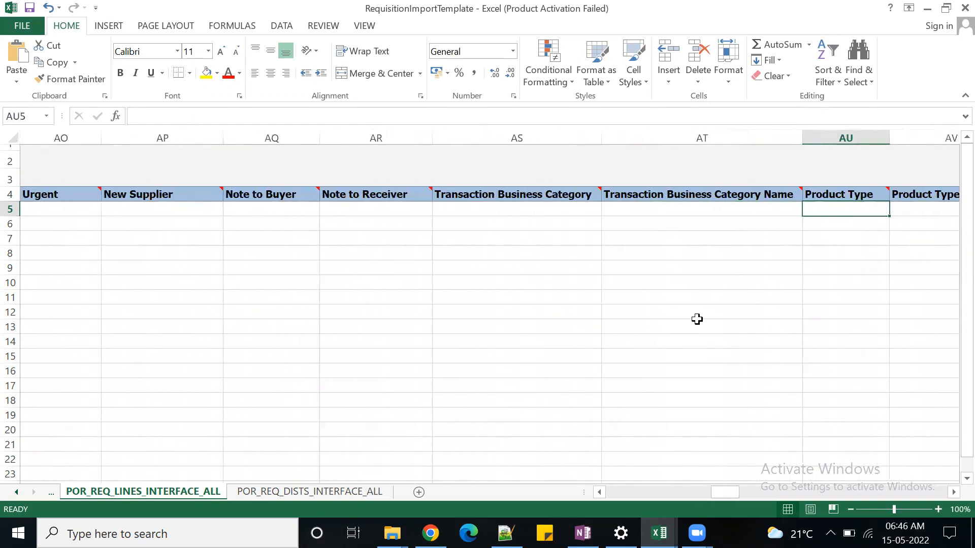
pyautogui.press('Right')
pyautogui.press('Right')
pyautogui.press('Right')
pyautogui.press('Right')
pyautogui.press('Right')
pyautogui.press('Right')
pyautogui.press('Right')
pyautogui.press('Right')
pyautogui.press('Right')
pyautogui.press('Right')
pyautogui.press('Right')
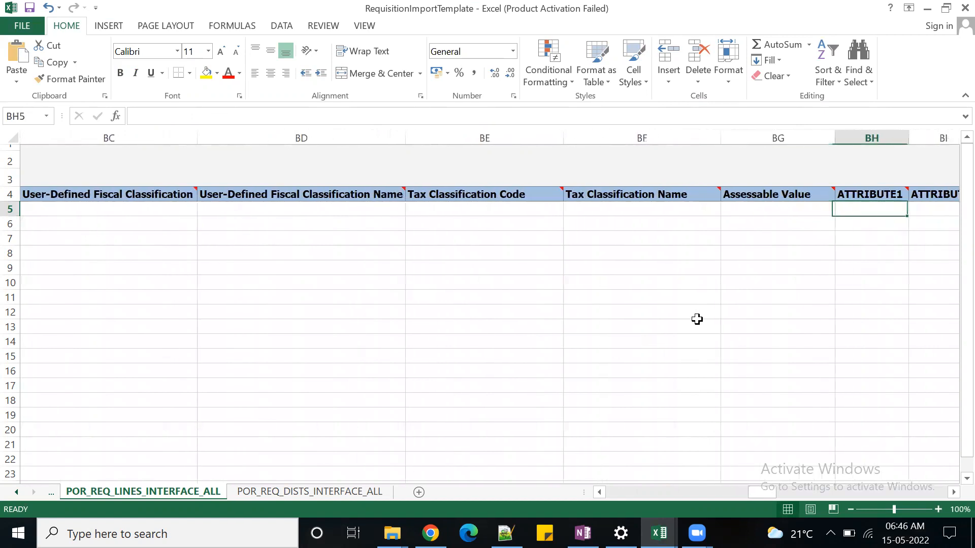
pyautogui.press('Right')
pyautogui.press('Right')
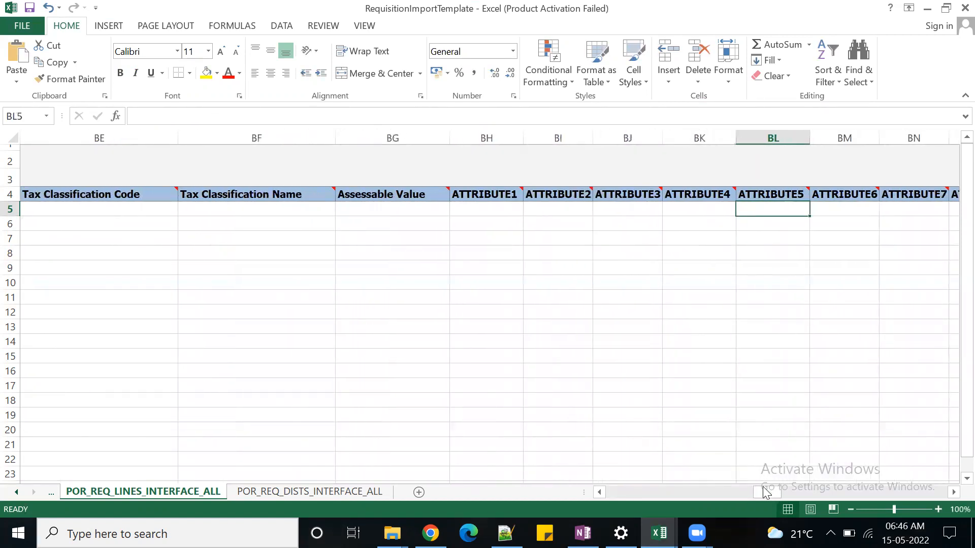
# Check the four lines' UOM values and the distribution rows through to their charge account segments
pyautogui.moveTo(761, 490); pyautogui.dragTo(934, 459)
pyautogui.moveTo(703, 209); pyautogui.dragTo(708, 254)
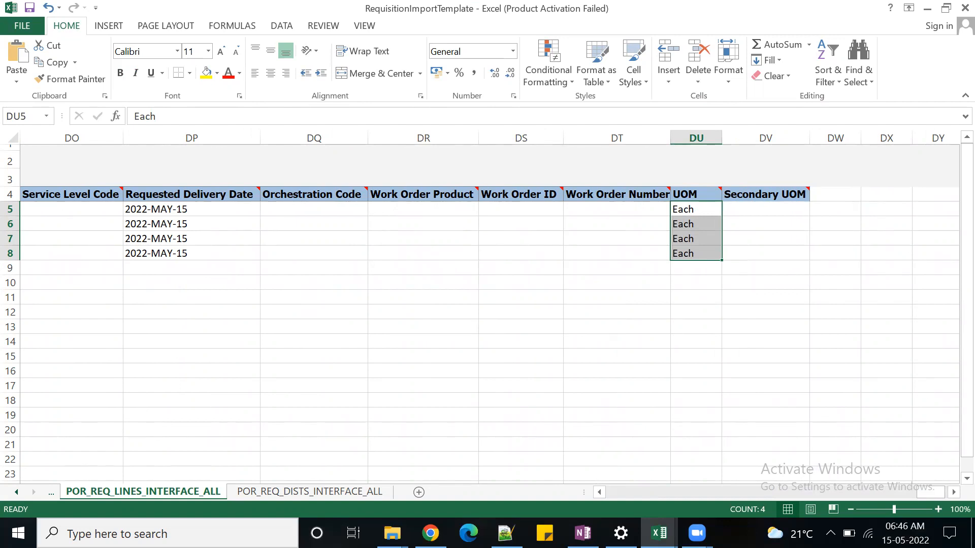
pyautogui.click(293, 492)
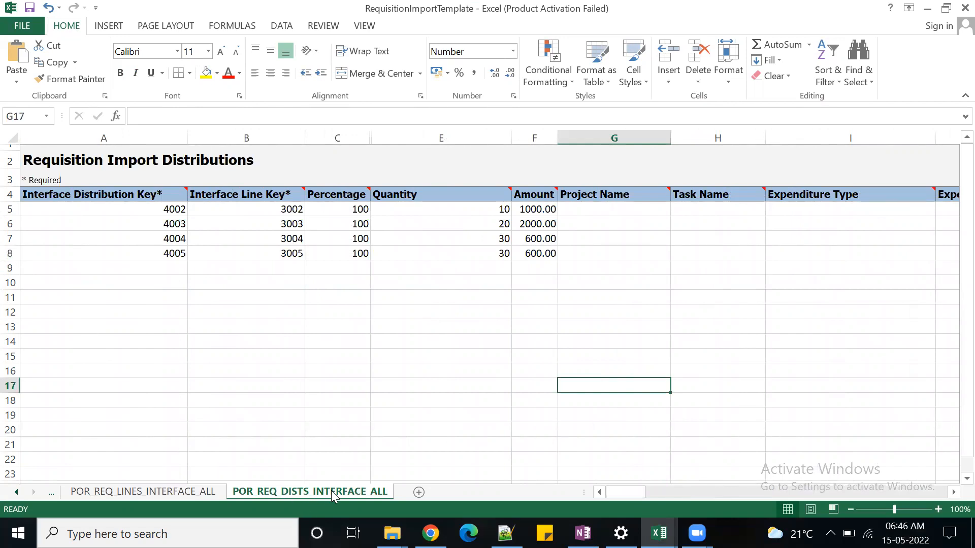
pyautogui.click(10, 253)
pyautogui.moveTo(626, 495); pyautogui.dragTo(809, 468)
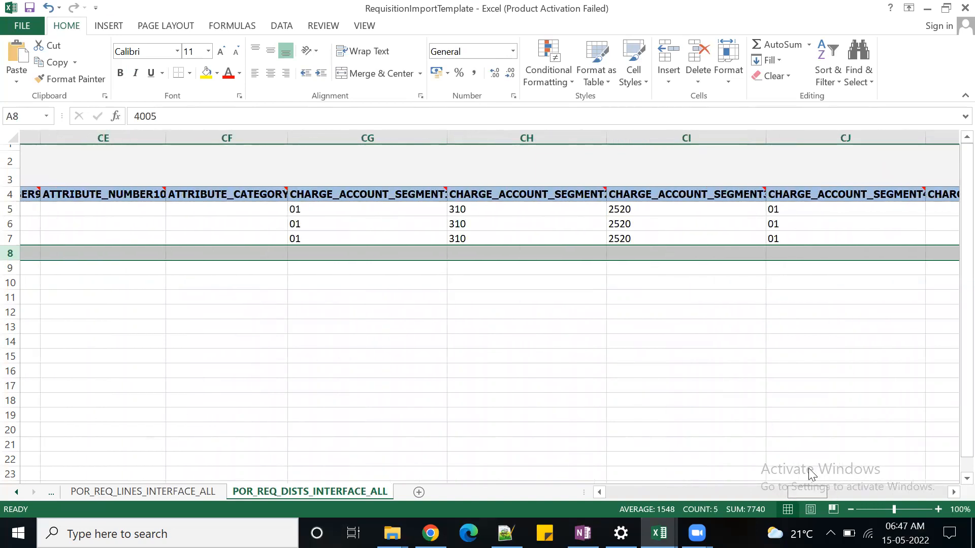
pyautogui.moveTo(784, 468); pyautogui.dragTo(592, 474)
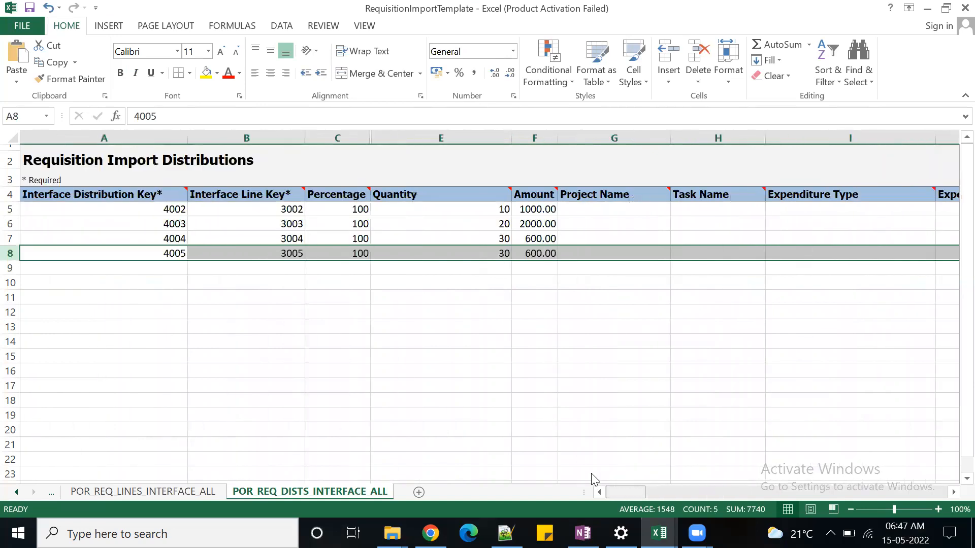
# Compare the lines sheet's UOM values with the UOM name on the Oracle requisition form in Chrome
pyautogui.click(135, 491)
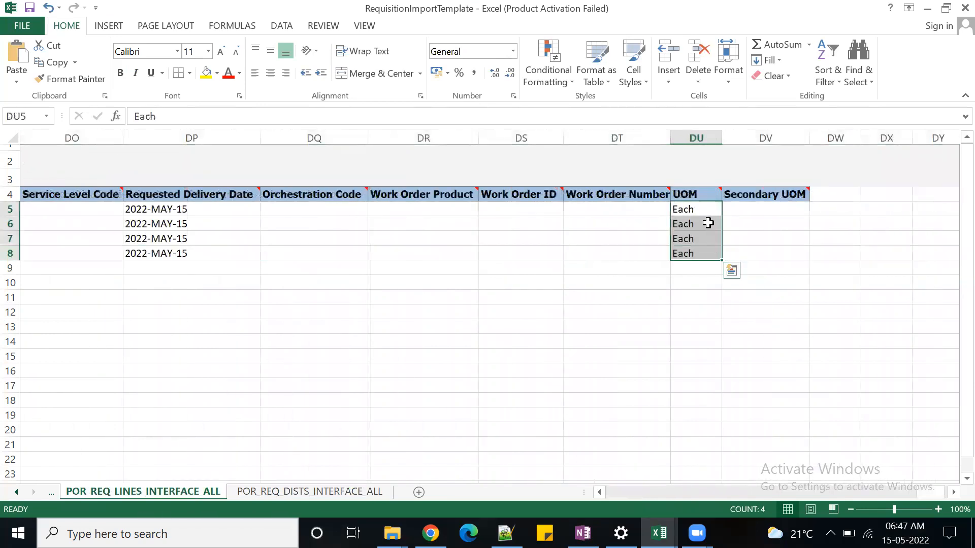
pyautogui.click(787, 252)
pyautogui.moveTo(705, 209); pyautogui.dragTo(703, 224)
pyautogui.moveTo(430, 533)
pyautogui.click(421, 472)
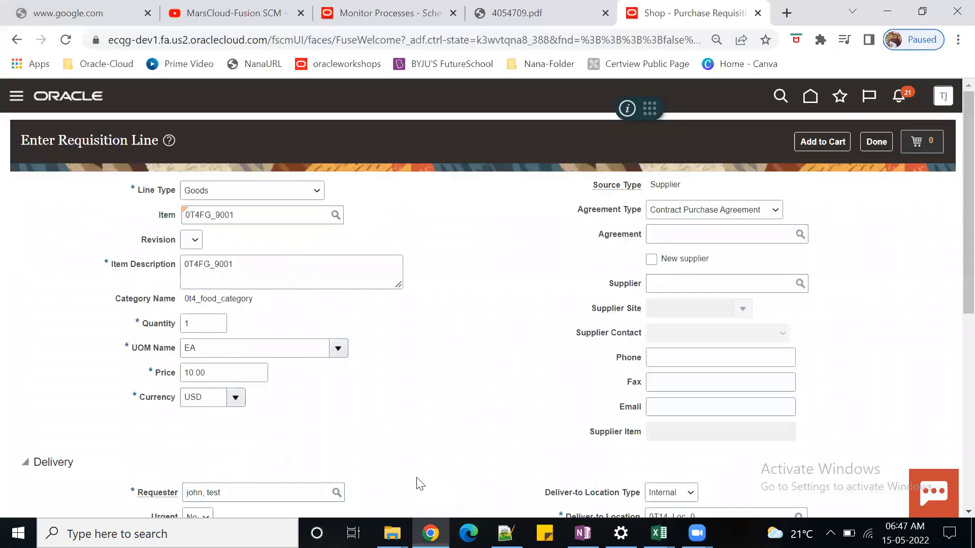
pyautogui.doubleClick(211, 350)
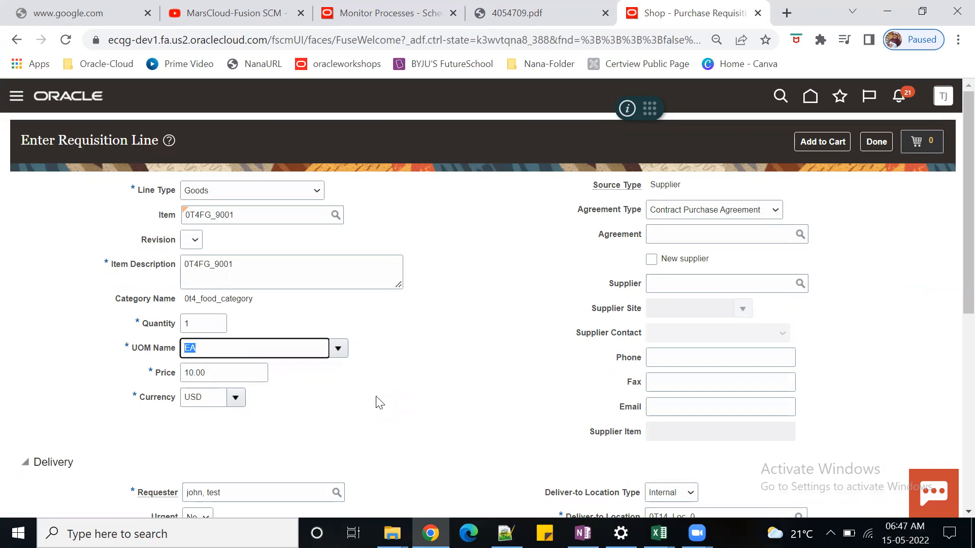
# Switch back to the Excel template and set the first line's UOM in DU5 to EA
pyautogui.hotkey('alt', 'Tab')
pyautogui.doubleClick(699, 208)
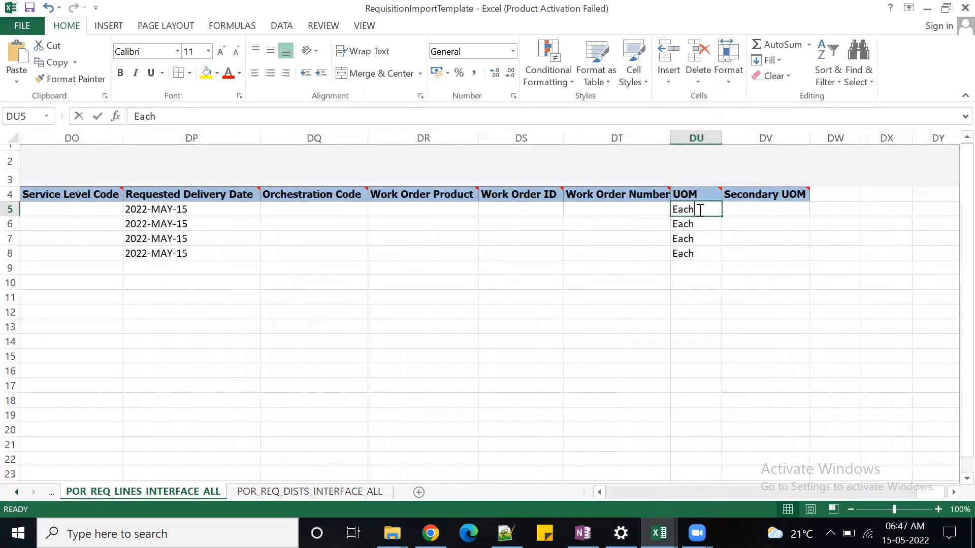
pyautogui.moveTo(696, 209); pyautogui.dragTo(664, 205)
pyautogui.write('EA')
pyautogui.hotkey('ctrl', 'Return')
pyautogui.press('Right')
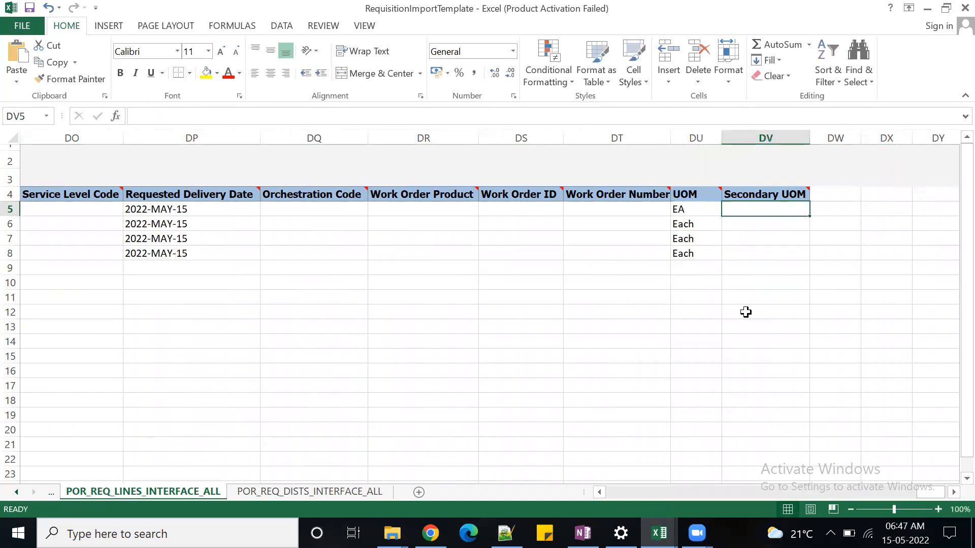
# Save the requisition import template, accepting the personal information notice
pyautogui.click(30, 7)
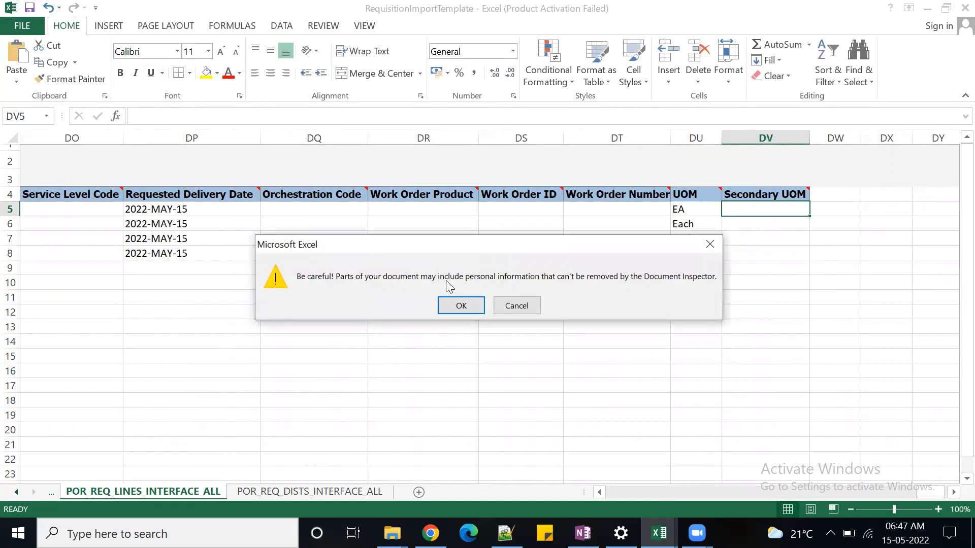
pyautogui.click(460, 304)
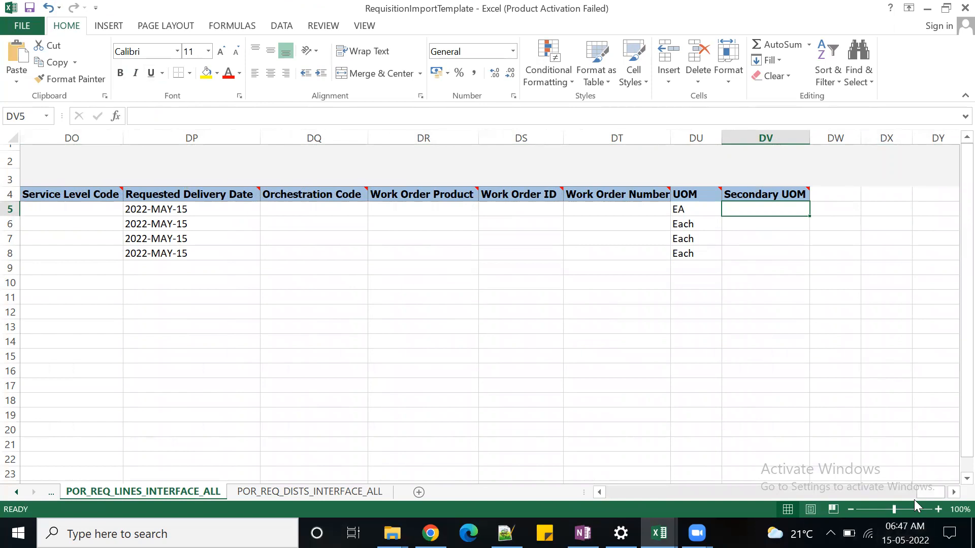
pyautogui.moveTo(930, 491); pyautogui.dragTo(606, 490)
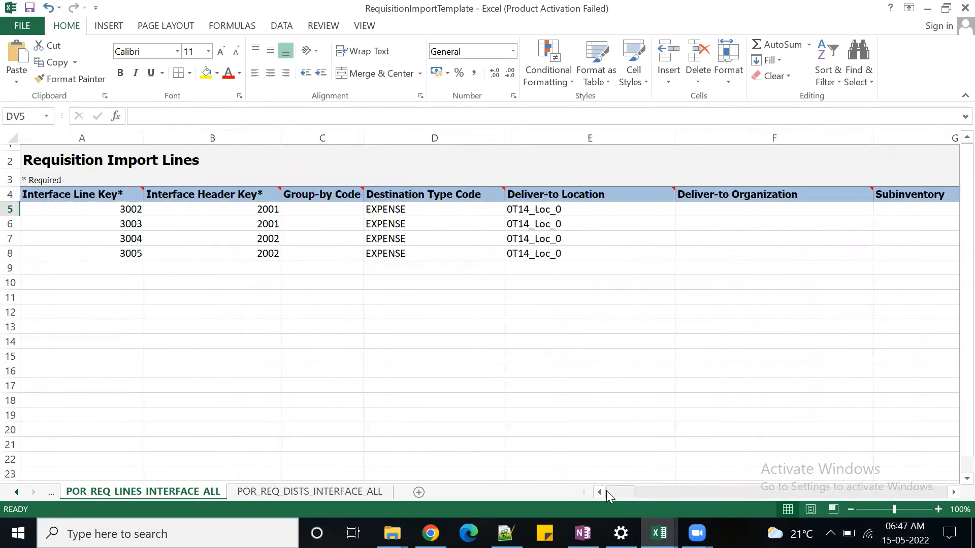
pyautogui.click(29, 7)
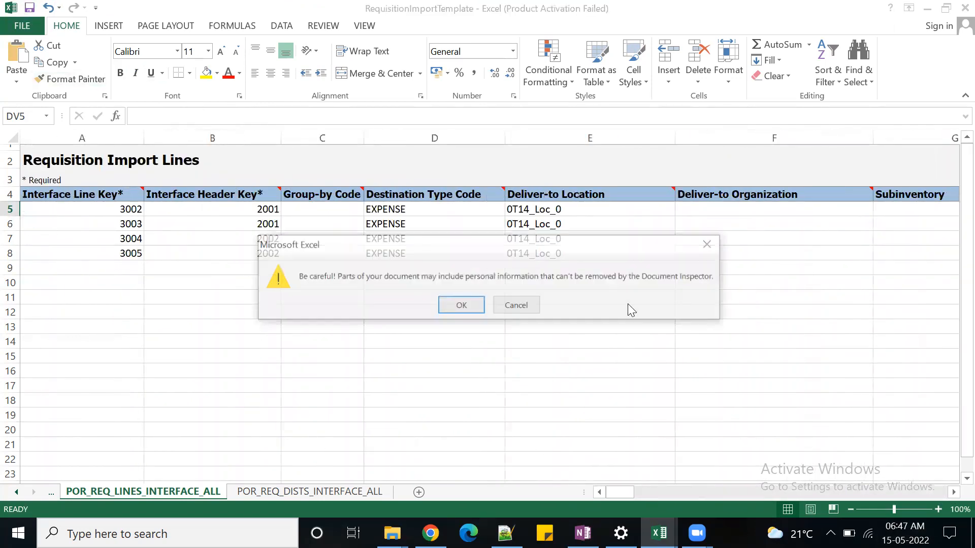
pyautogui.click(461, 305)
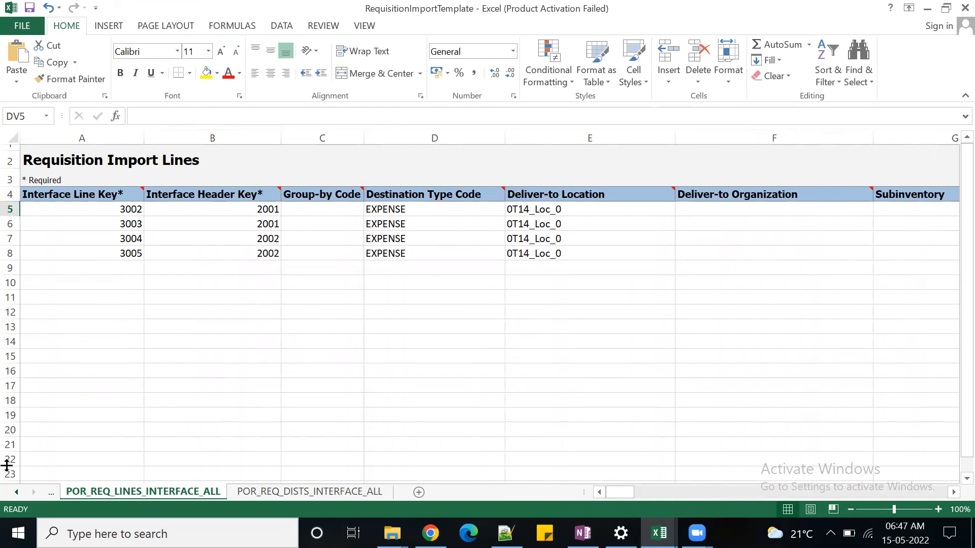
# Open the POR_REQ_HEADERS_INTERFACE_ALL sheet and check the Approver column and both interface header keys
pyautogui.click(16, 492)
pyautogui.click(126, 492)
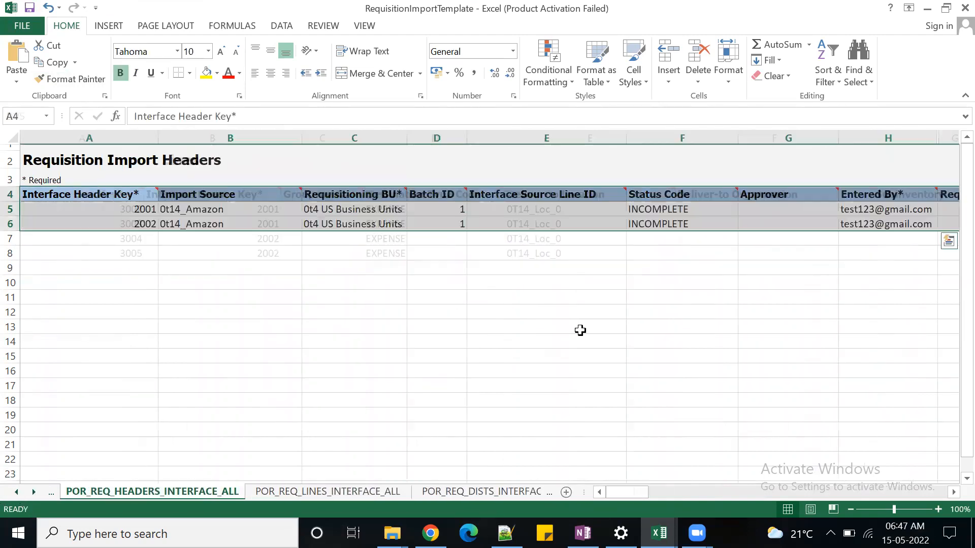
pyautogui.click(793, 211)
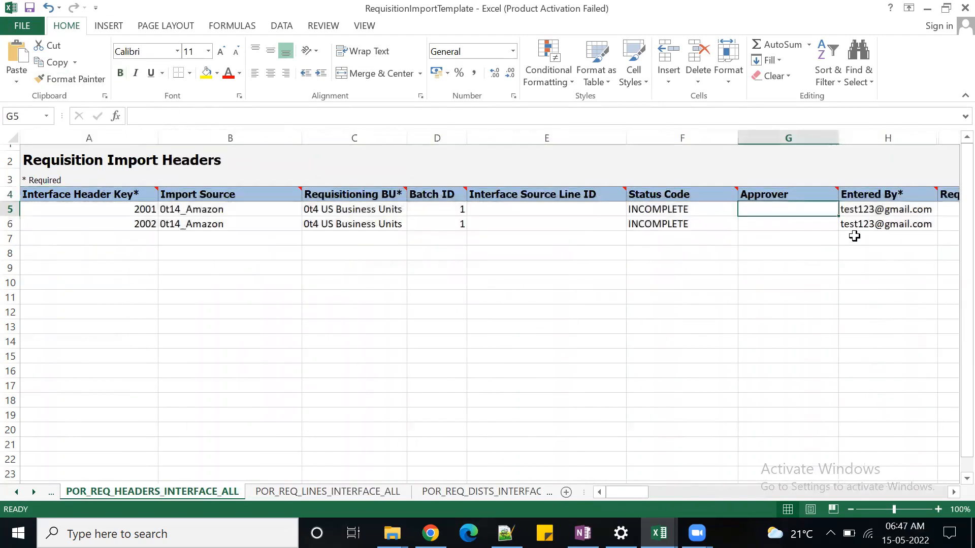
pyautogui.click(620, 309)
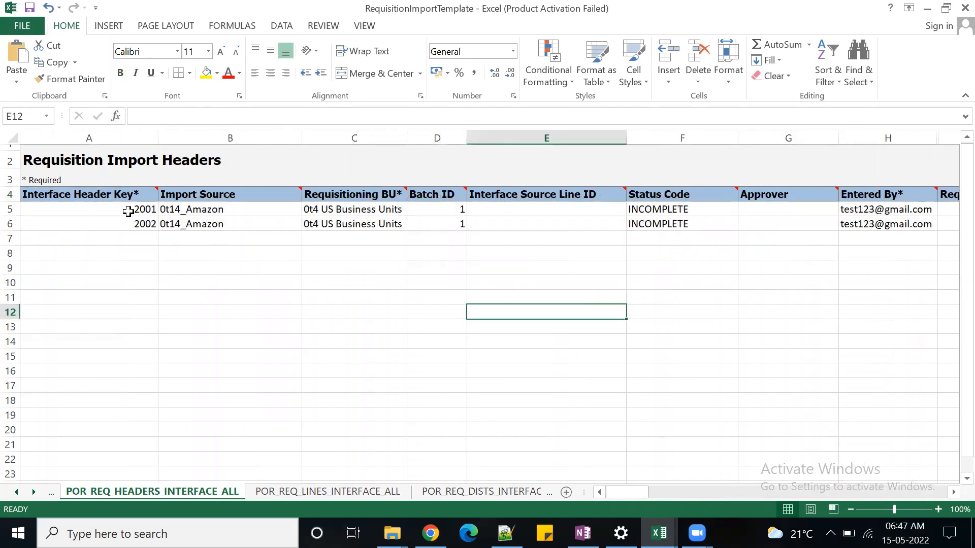
pyautogui.moveTo(133, 210); pyautogui.dragTo(143, 222)
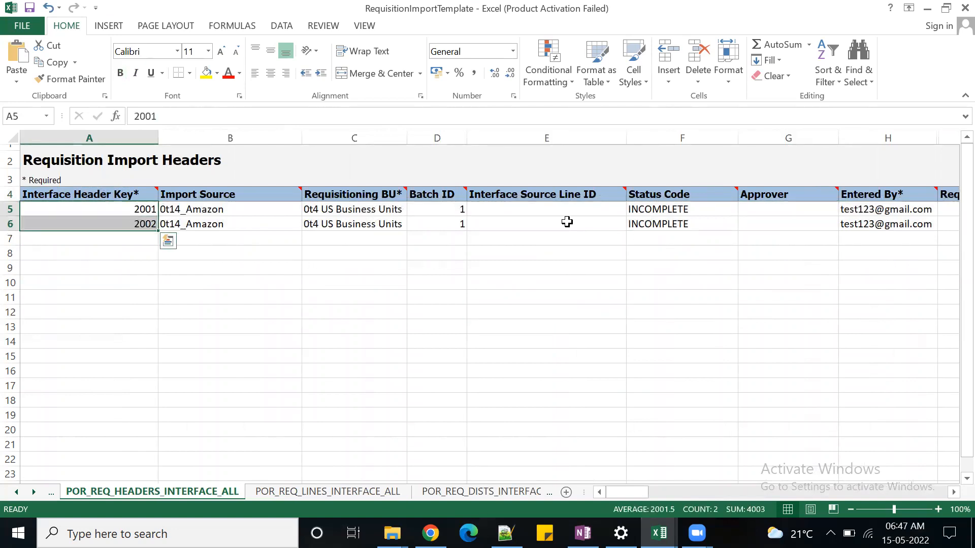
# Examine the header columns from Requisition Number and Description through the attribute columns to Sold To Legal Entity and Externally Managed
pyautogui.click(835, 209)
pyautogui.press('Right')
pyautogui.press('Right')
pyautogui.press('Right')
pyautogui.press('Right')
pyautogui.press('Right')
pyautogui.press('Right')
pyautogui.press('Right')
pyautogui.press('Right')
pyautogui.press('Right')
pyautogui.press('Right')
pyautogui.press('Right')
pyautogui.press('Right')
pyautogui.press('Right')
pyautogui.press('Right')
pyautogui.press('Right')
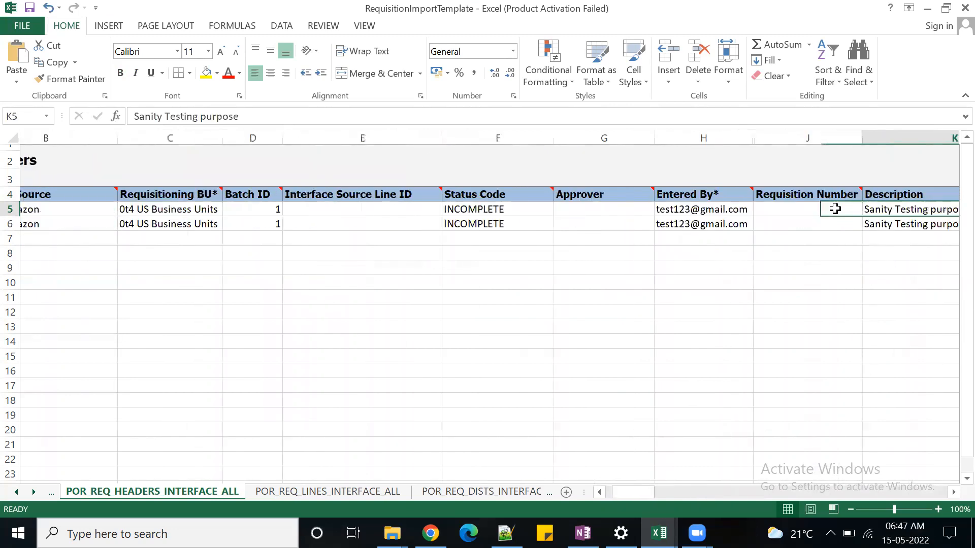
pyautogui.press('Right')
pyautogui.press('Right')
pyautogui.press('Right')
pyautogui.press('Right')
pyautogui.press('Right')
pyautogui.press('Right')
pyautogui.press('Right')
pyautogui.press('Right')
pyautogui.press('Right')
pyautogui.press('Right')
pyautogui.press('Right')
pyautogui.press('Right')
pyautogui.press('Right')
pyautogui.press('Right')
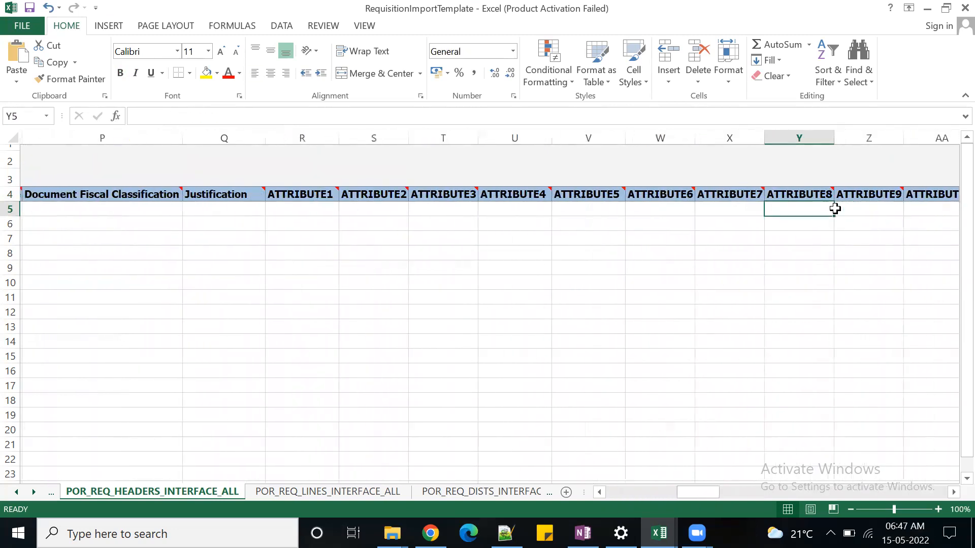
pyautogui.press('Right')
pyautogui.press('Right')
pyautogui.press('Right')
pyautogui.press('Right')
pyautogui.press('Right')
pyautogui.press('Right')
pyautogui.press('Right')
pyautogui.press('Right')
pyautogui.press('Right')
pyautogui.press('Right')
pyautogui.press('Right')
pyautogui.press('Right')
pyautogui.press('Right')
pyautogui.press('Right')
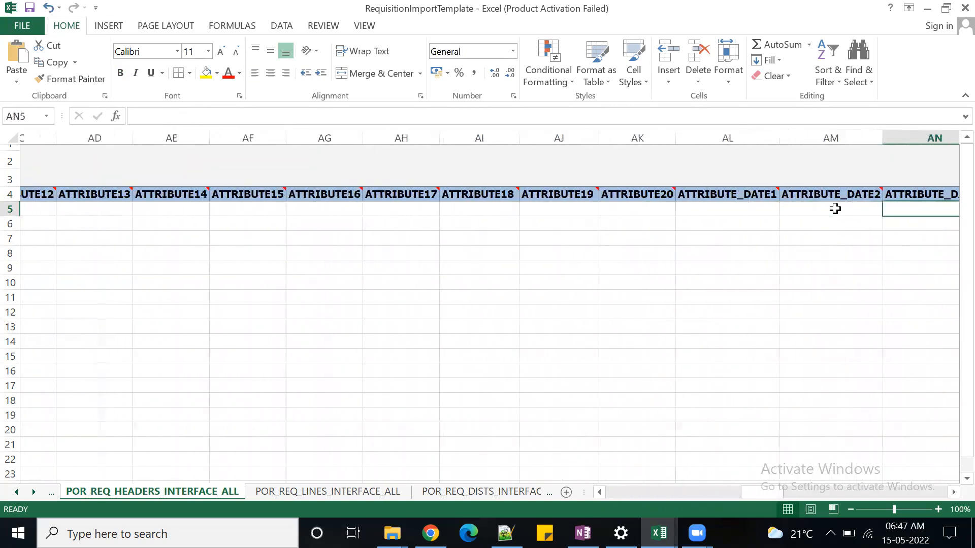
pyautogui.press('Right')
pyautogui.press('Right')
pyautogui.press('Right')
pyautogui.press('Right')
pyautogui.press('Right')
pyautogui.press('Right')
pyautogui.press('Right')
pyautogui.press('Right')
pyautogui.press('Right')
pyautogui.press('Right')
pyautogui.press('Right')
pyautogui.press('Right')
pyautogui.press('Right')
pyautogui.press('Right')
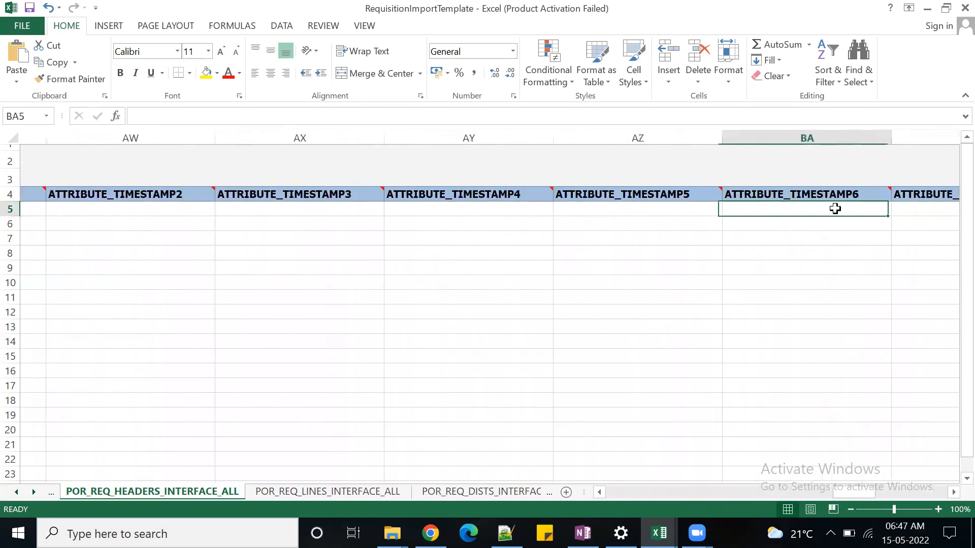
pyautogui.press('Right')
pyautogui.press('Right')
pyautogui.press('Right')
pyautogui.press('Right')
pyautogui.press('Right')
pyautogui.press('Right')
pyautogui.press('Right')
pyautogui.press('Right')
pyautogui.press('Right')
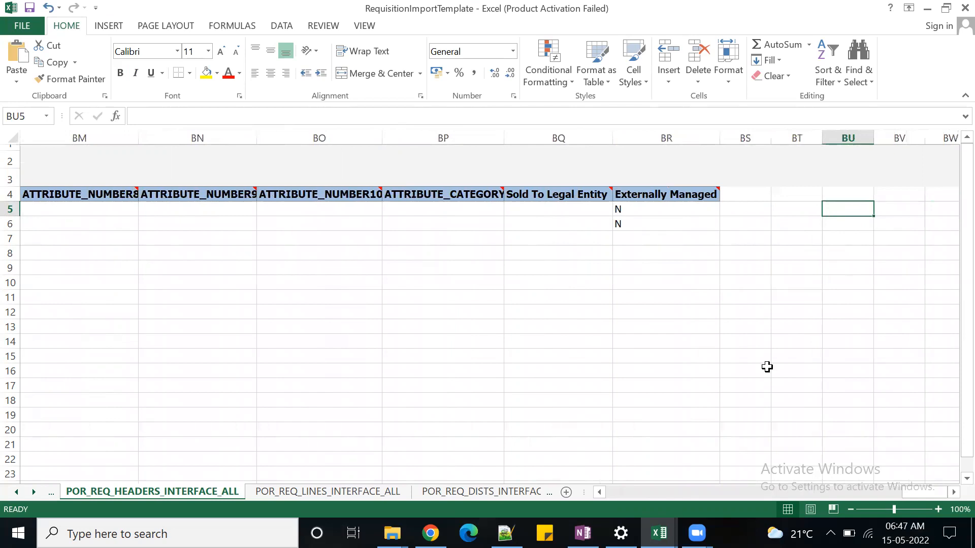
# Check the Batch ID of both requisition headers
pyautogui.moveTo(926, 492); pyautogui.dragTo(589, 491)
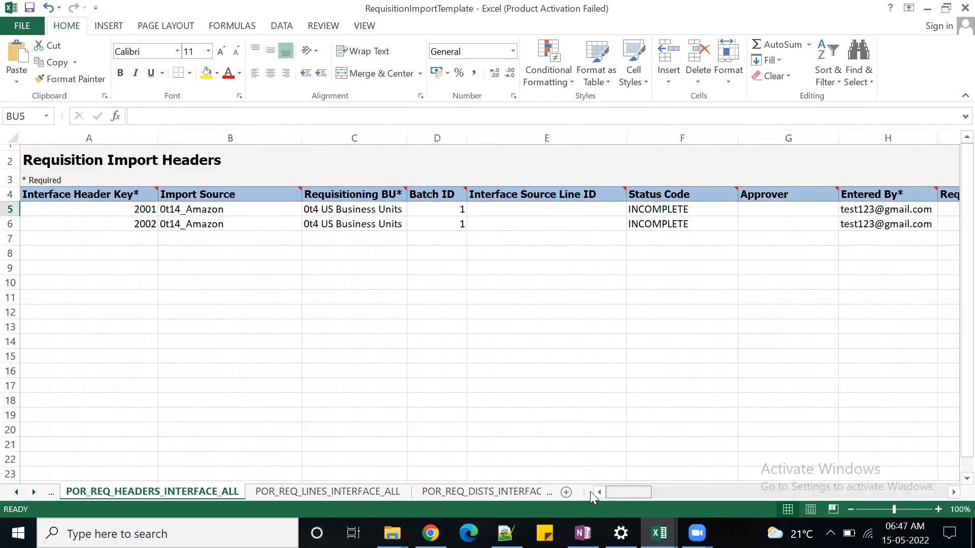
pyautogui.moveTo(442, 209); pyautogui.dragTo(441, 222)
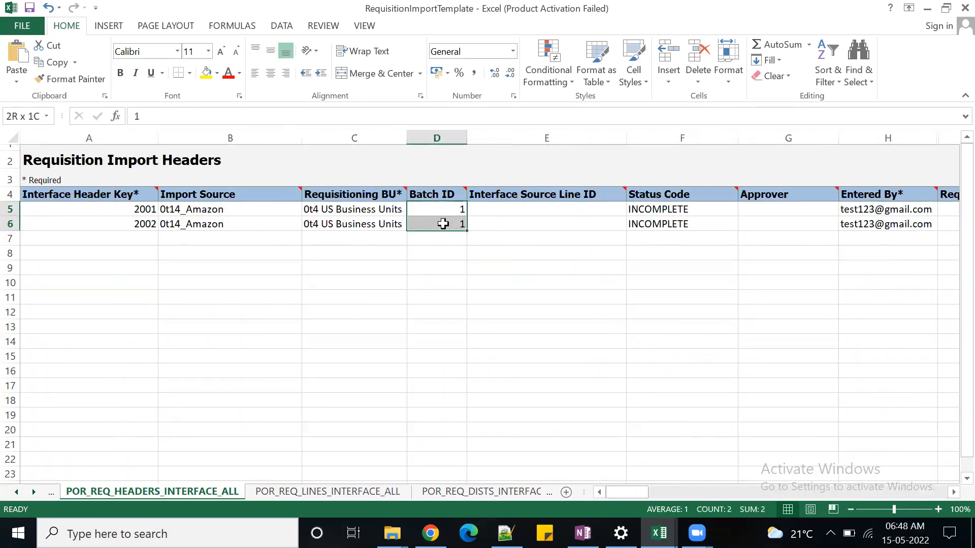
pyautogui.moveTo(177, 118); pyautogui.dragTo(131, 118)
pyautogui.click(476, 297)
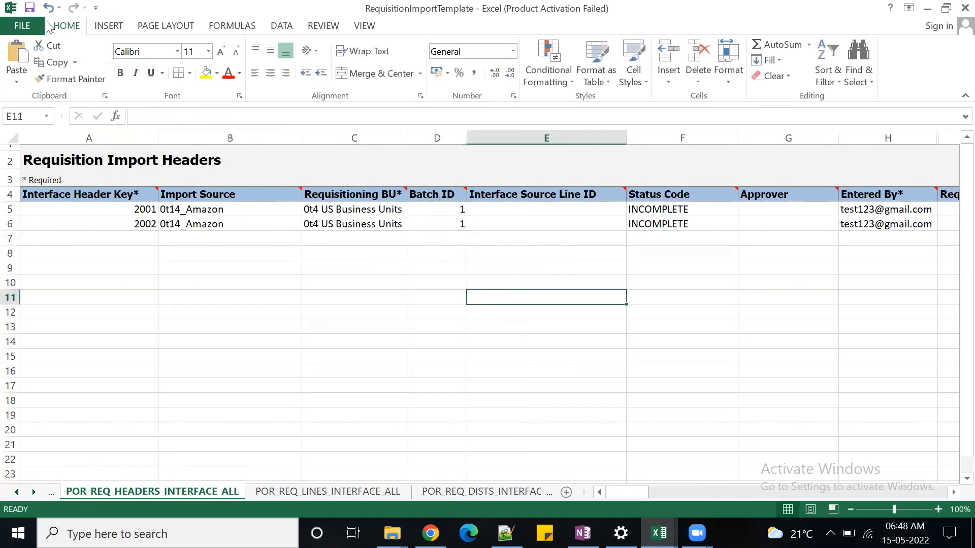
# Check the Requisitioning BU of both headers and save the template, accepting the personal information notice
pyautogui.click(29, 8)
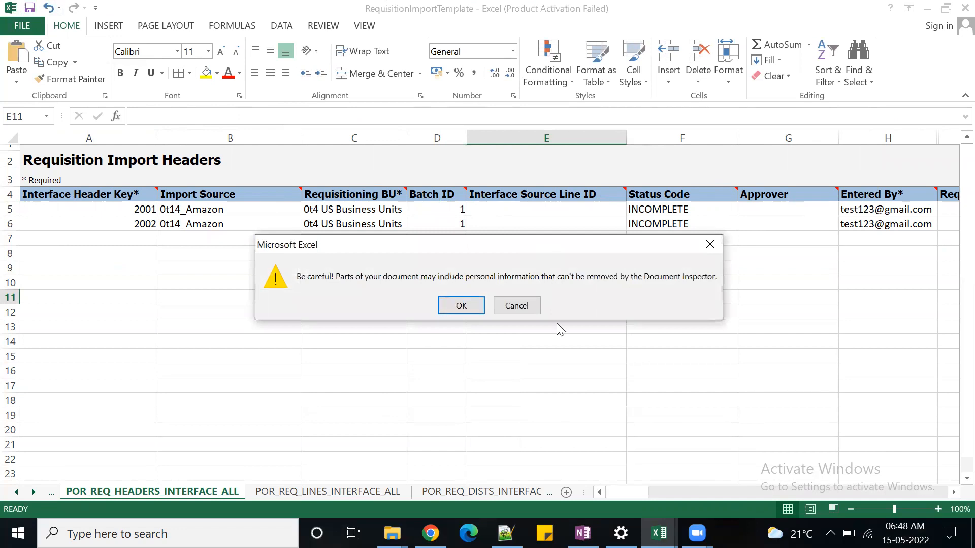
pyautogui.click(459, 305)
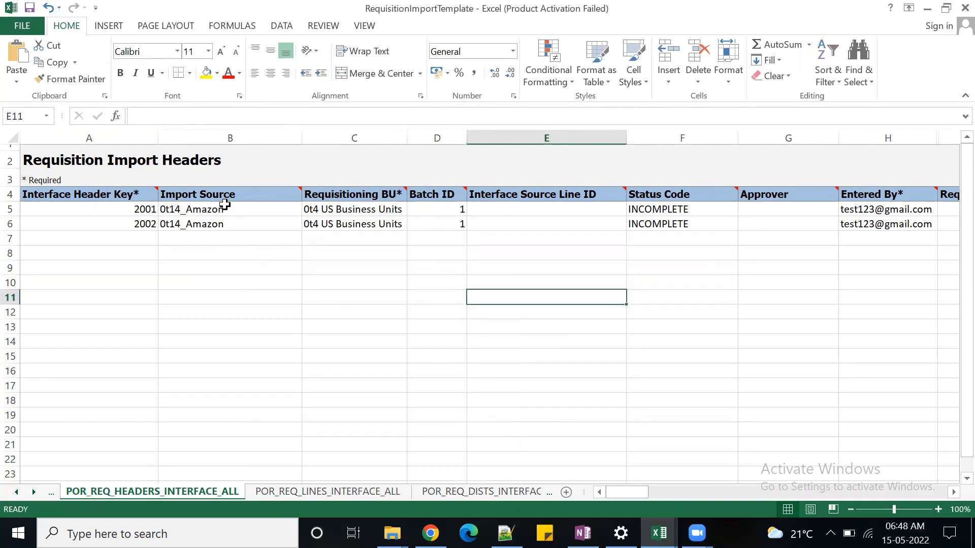
pyautogui.moveTo(366, 209); pyautogui.dragTo(374, 220)
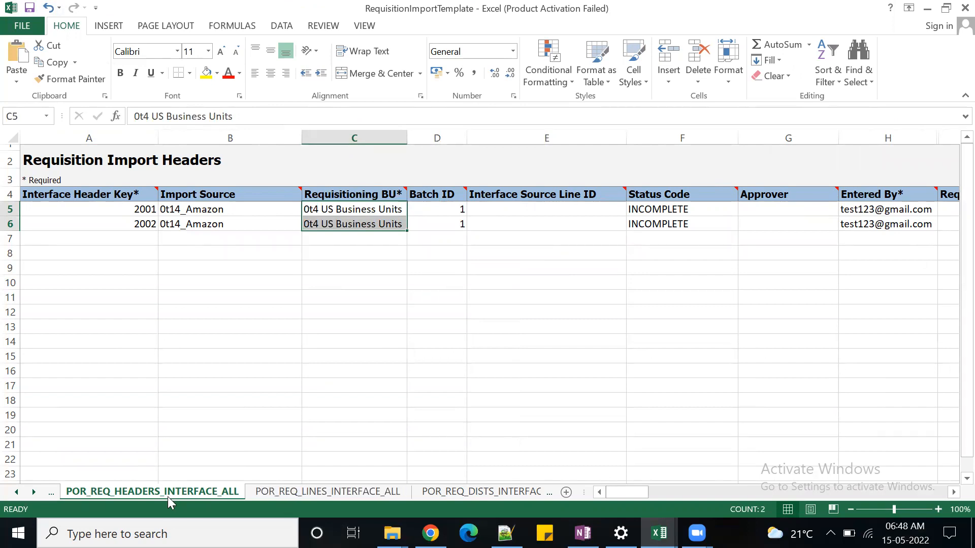
pyautogui.hotkey('ctrl', 's')
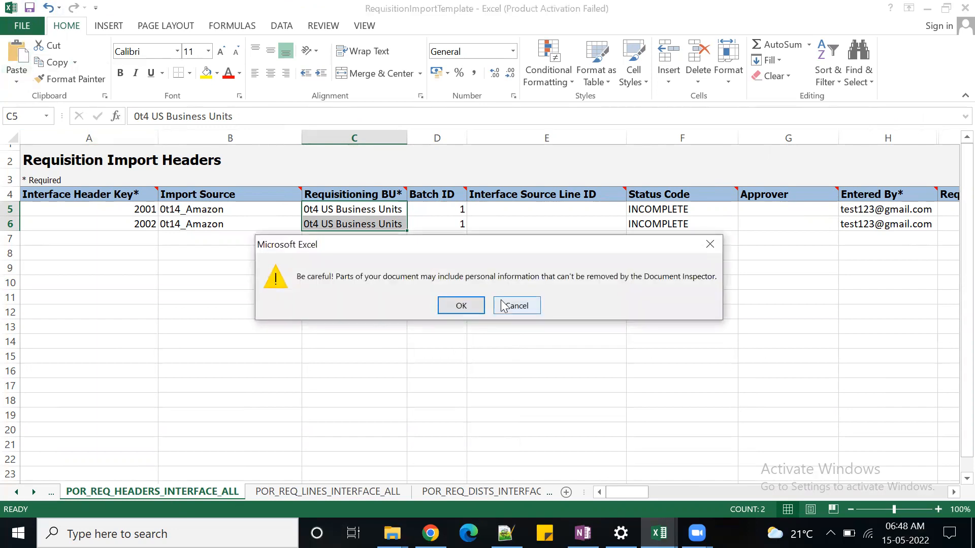
pyautogui.click(462, 306)
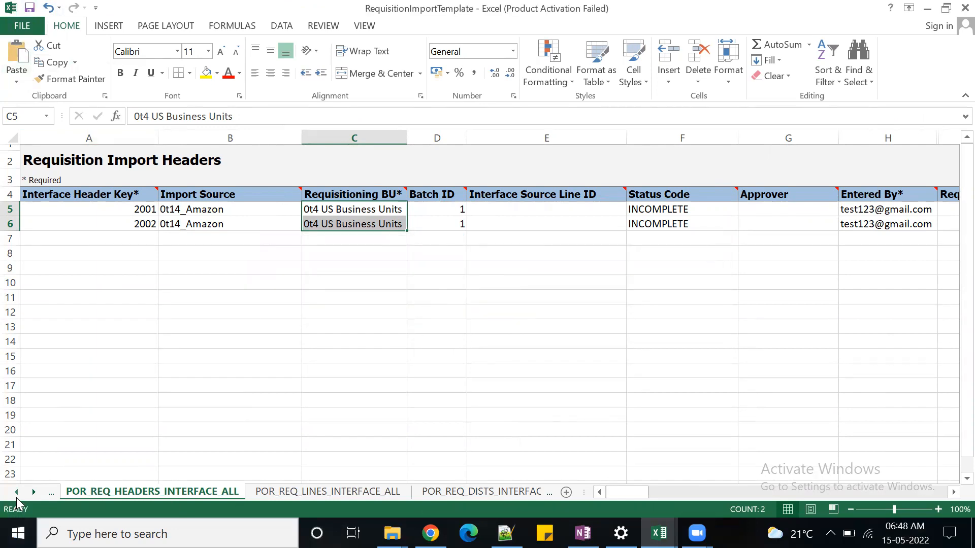
# Generate the CSV files from the Instructions and CSV Generation sheet, saving the ZIP as PorImportRequisitions in the PRIMPORT folder
pyautogui.click(16, 491)
pyautogui.click(141, 492)
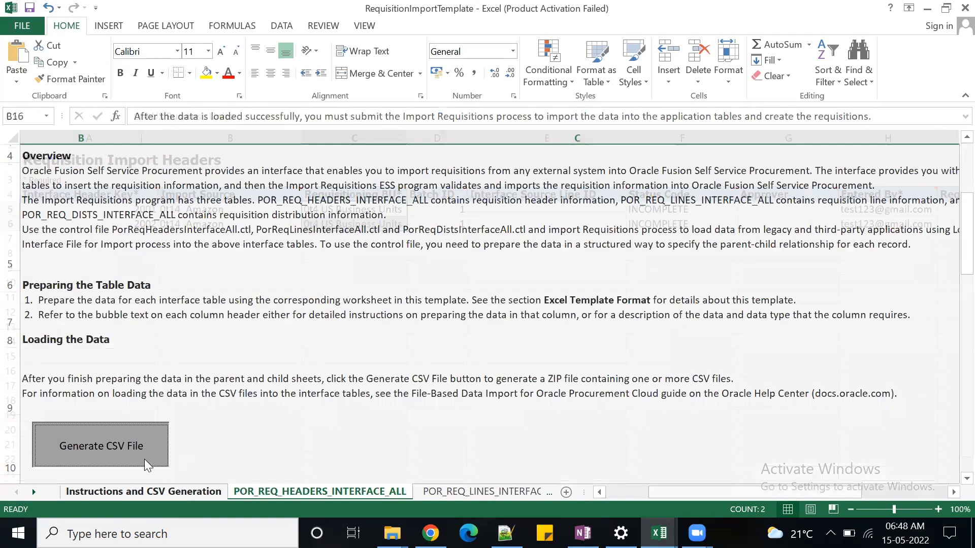
pyautogui.click(144, 459)
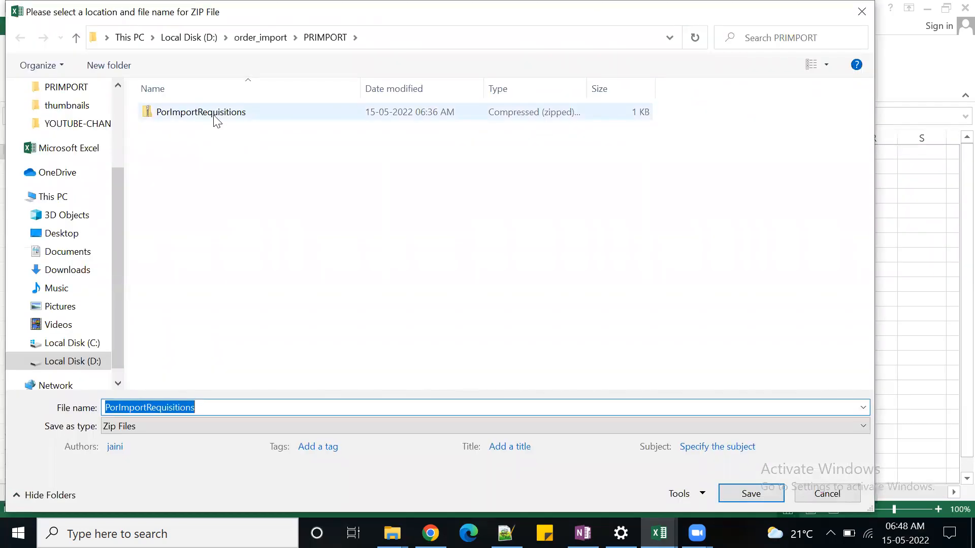
pyautogui.click(749, 493)
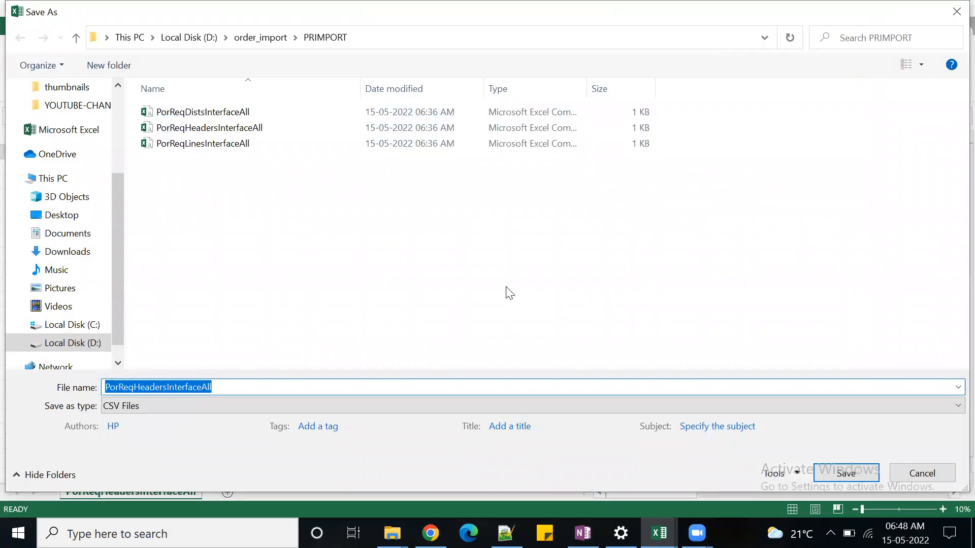
# Save the PorReqHeadersInterfaceAll, PorReqLinesInterfaceAll and PorReqDistsInterfaceAll CSV files in the PRIMPORT folder and acknowledge the completion notice
pyautogui.click(849, 474)
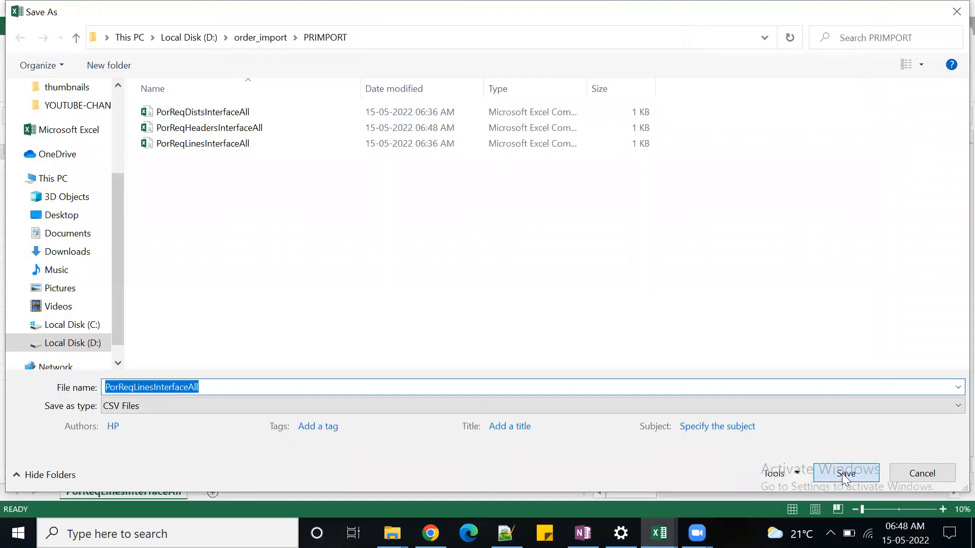
pyautogui.click(847, 474)
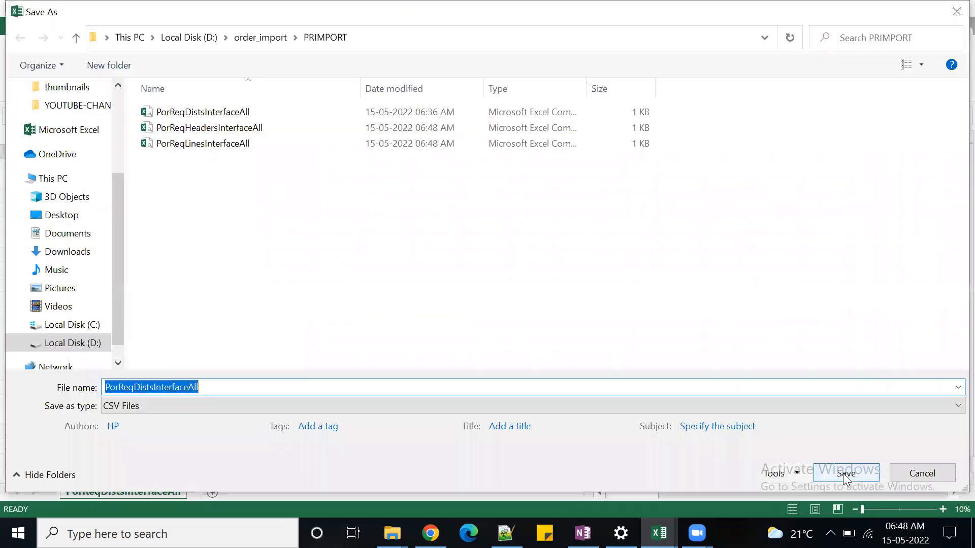
pyautogui.click(844, 474)
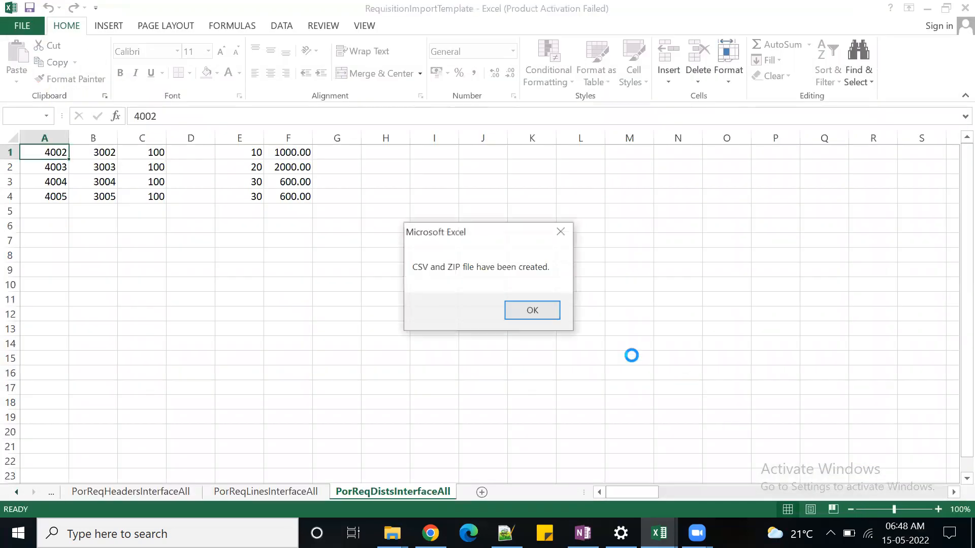
pyautogui.click(532, 313)
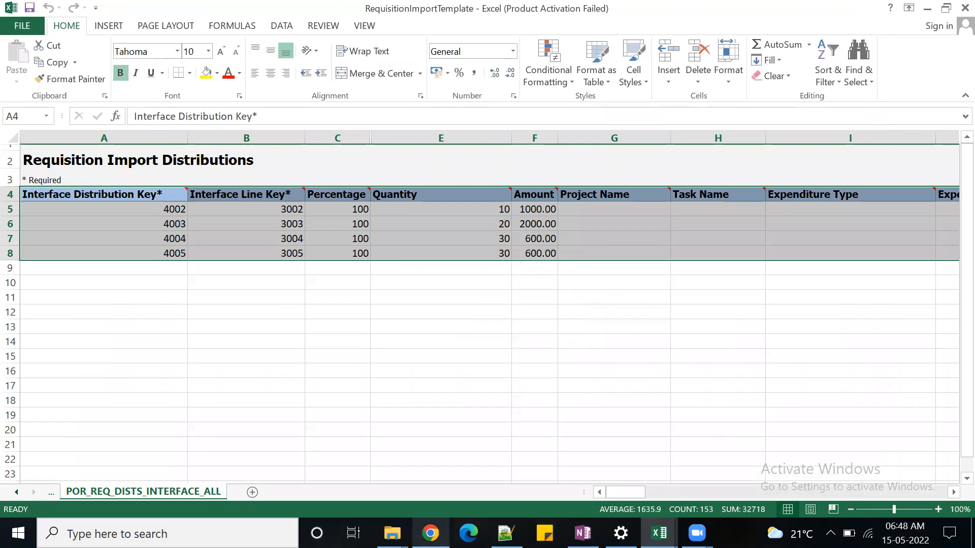
# Switch to Chrome and close the YouTube and Monitor Processes pages
pyautogui.moveTo(430, 533)
pyautogui.click(437, 472)
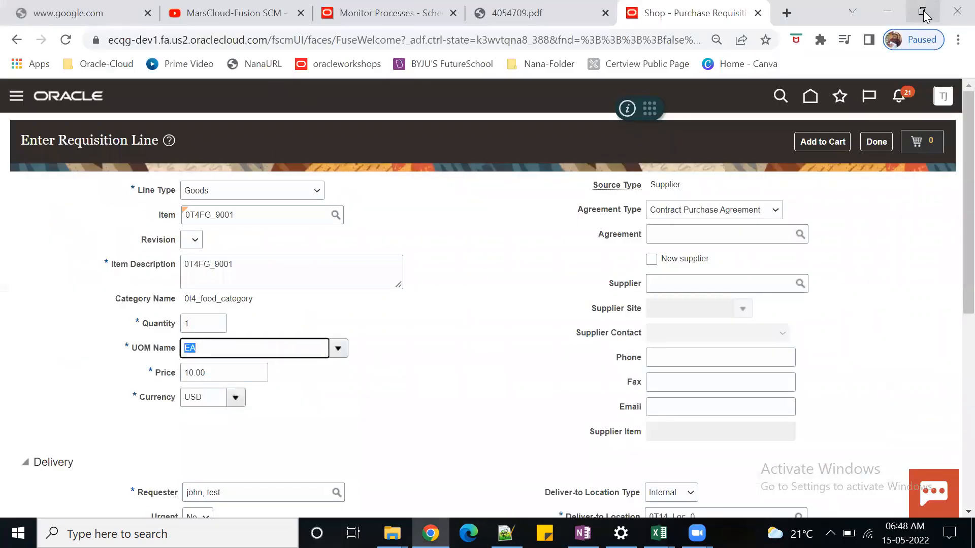
pyautogui.click(921, 11)
pyautogui.click(305, 23)
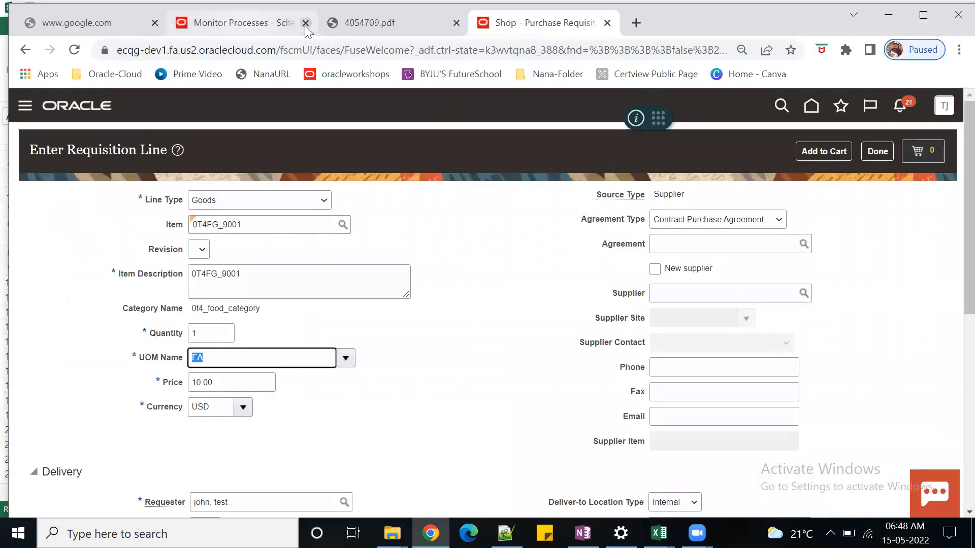
pyautogui.click(305, 24)
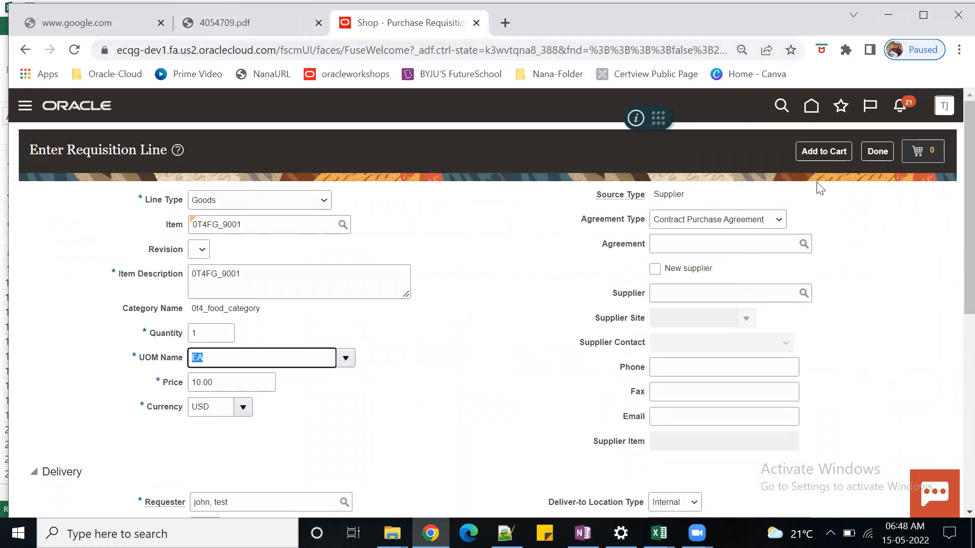
# Open the Oracle Fusion environment from the ABC-Company bookmark folder in a new tab and maximize the browser window
pyautogui.click(548, 74)
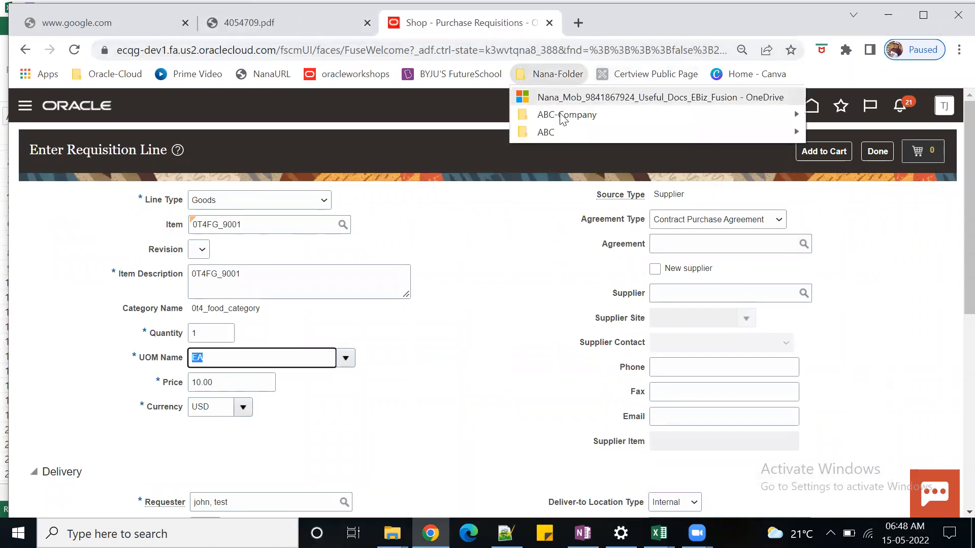
pyautogui.moveTo(710, 114)
pyautogui.rightClick(841, 149)
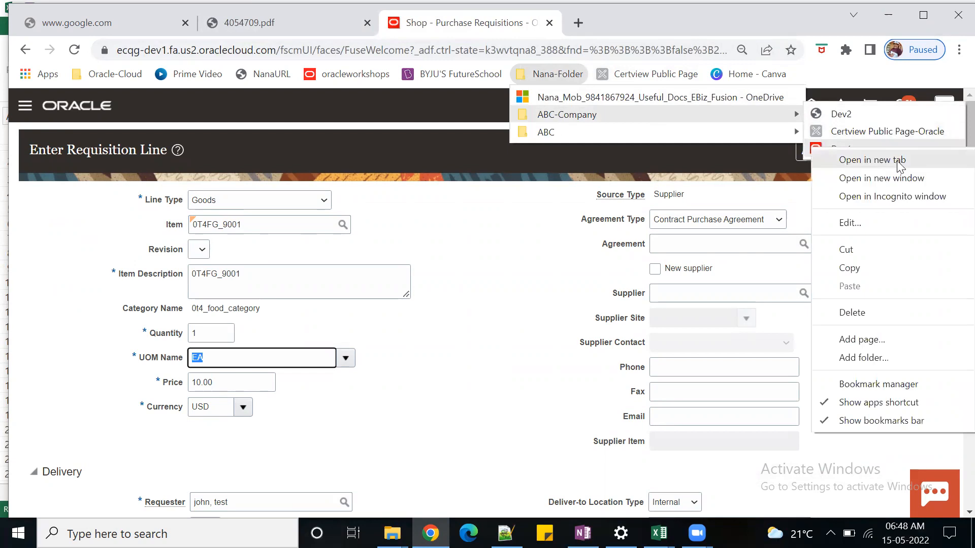
pyautogui.click(863, 159)
pyautogui.click(592, 32)
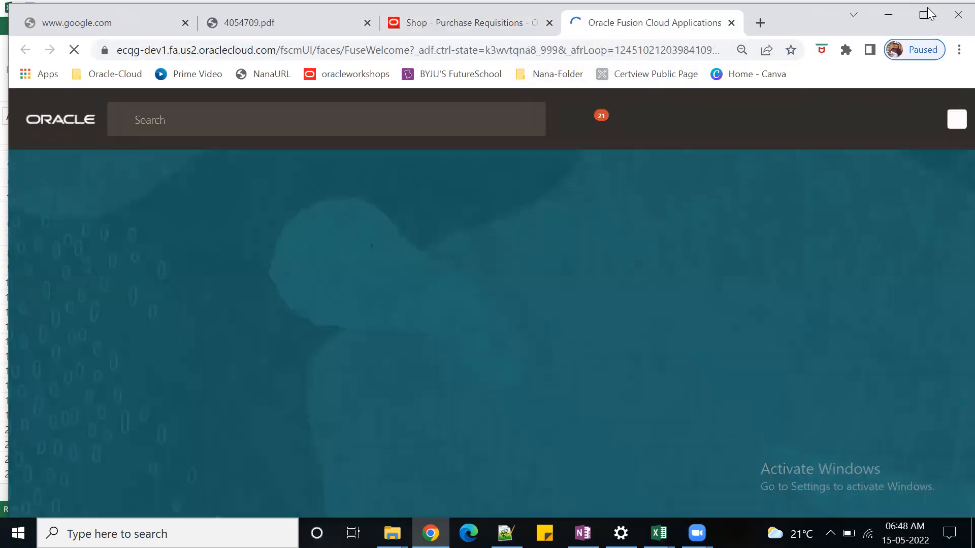
pyautogui.click(927, 14)
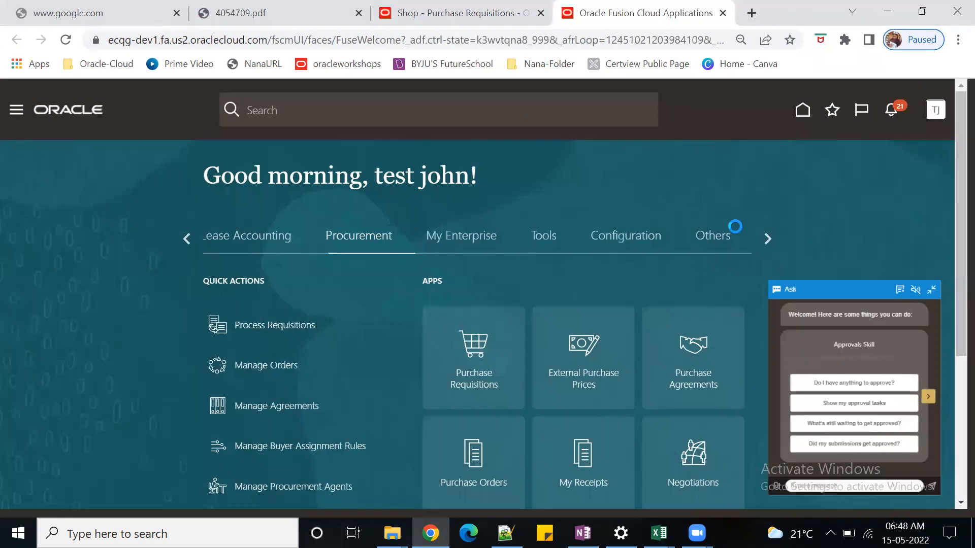
# Open Scheduled Processes from the Tools group on the Oracle Fusion home page
pyautogui.click(933, 140)
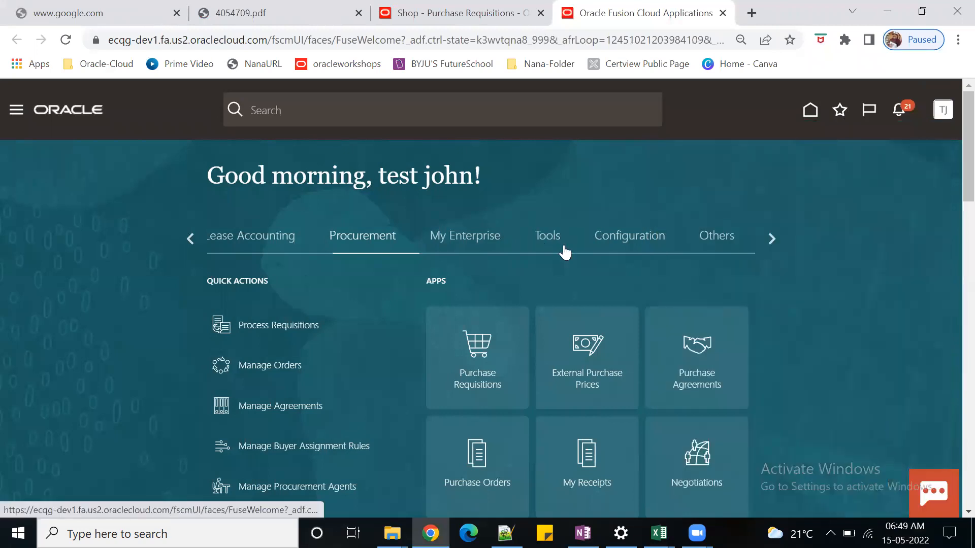
pyautogui.scroll(-3, 760, 330)
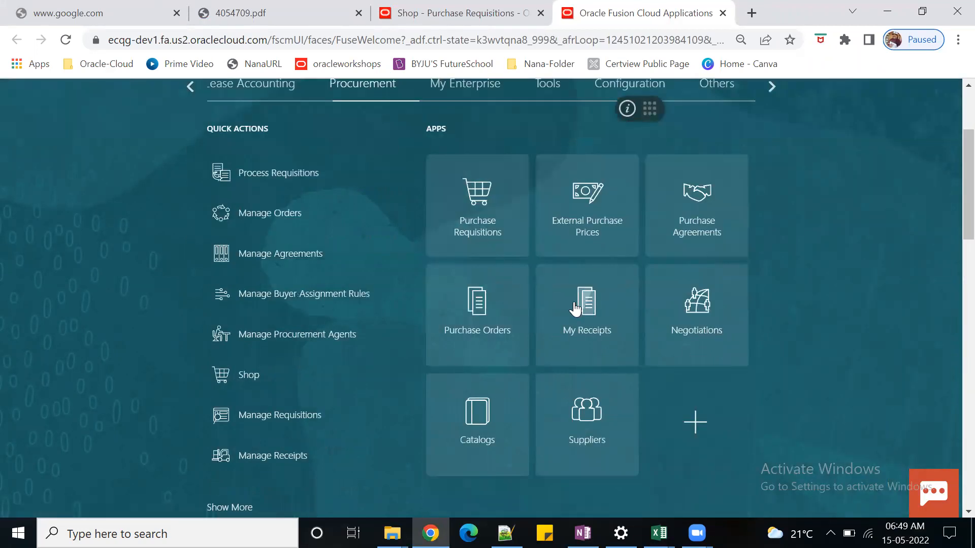
pyautogui.scroll(2, 575, 305)
pyautogui.scroll(-1, 782, 378)
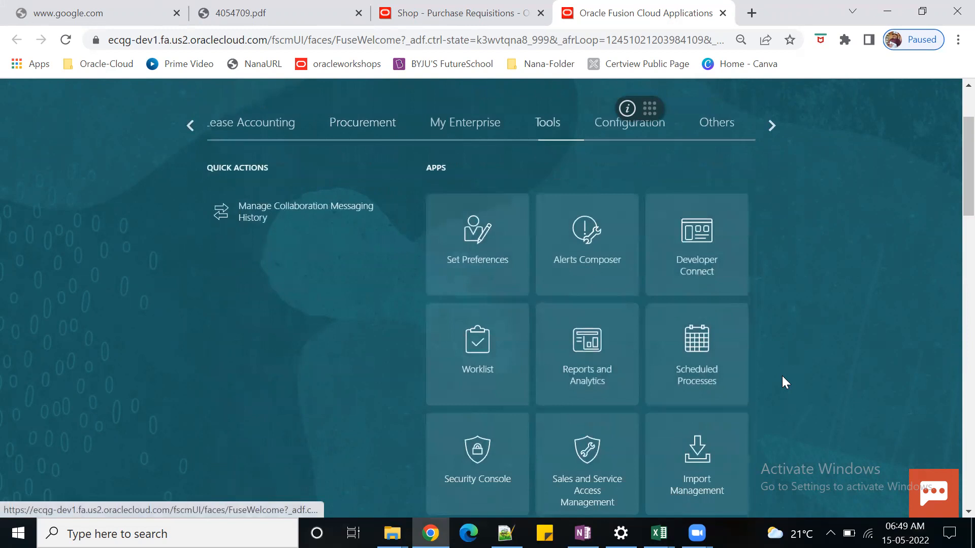
pyautogui.click(701, 341)
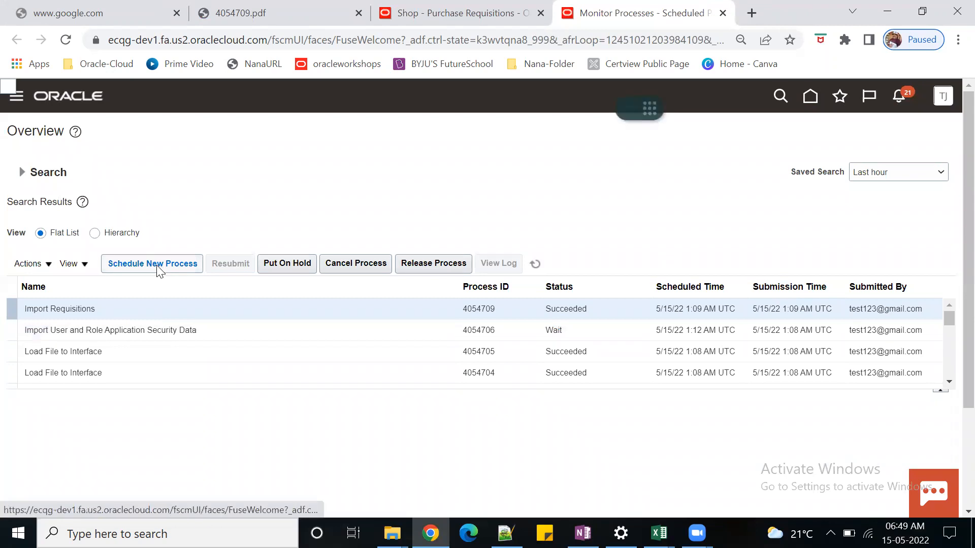
# Schedule a new job using the Load Interface File for Import process, found by the name Load Interface
pyautogui.click(158, 265)
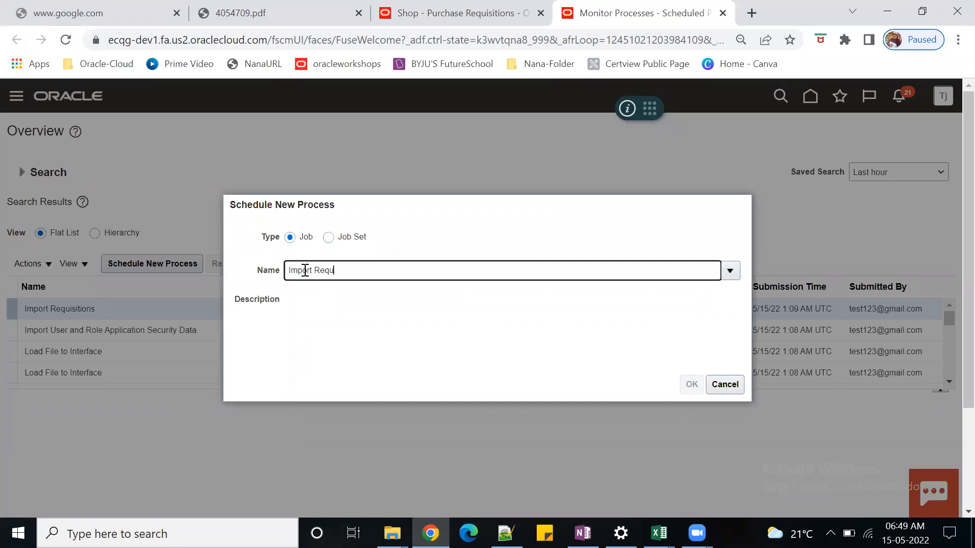
pyautogui.press('Tab')
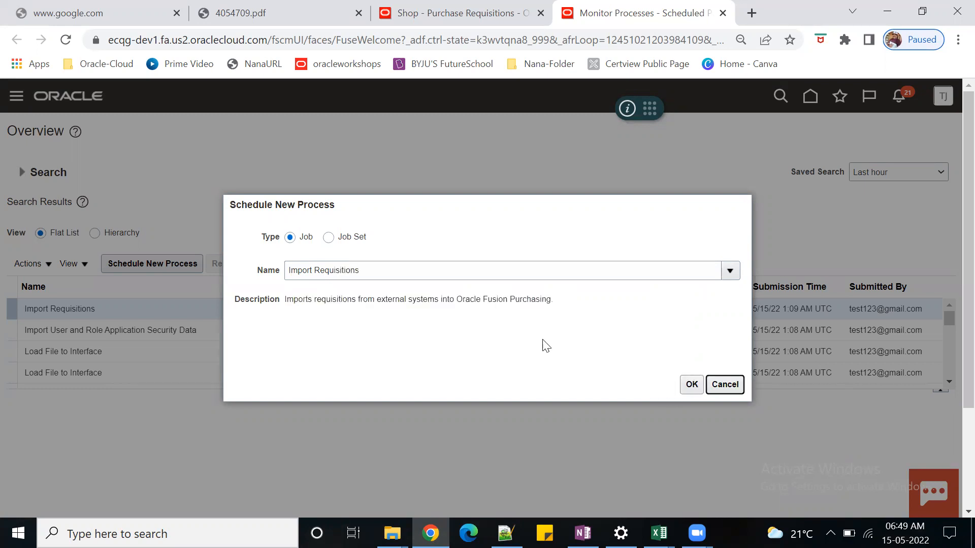
pyautogui.tripleClick(380, 269)
pyautogui.write('Interface')
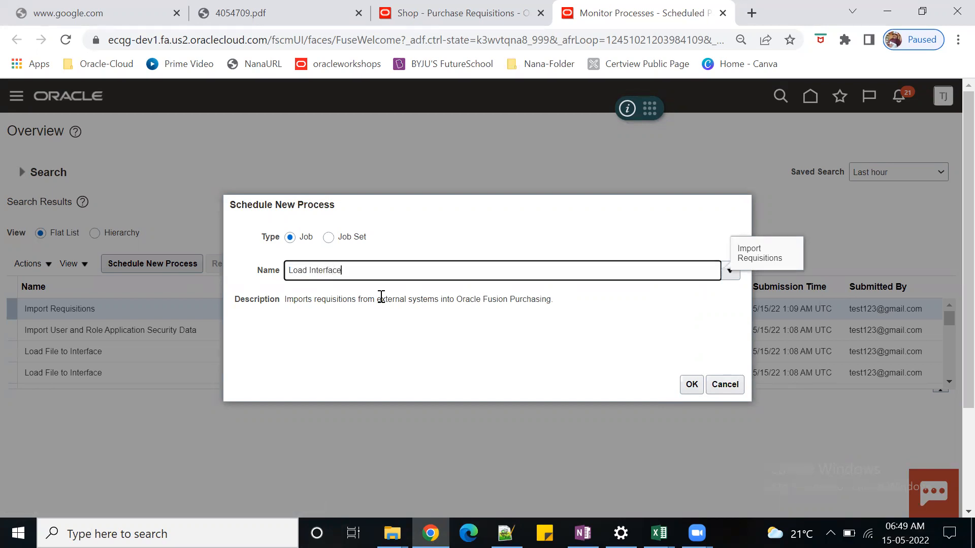
pyautogui.press('Tab')
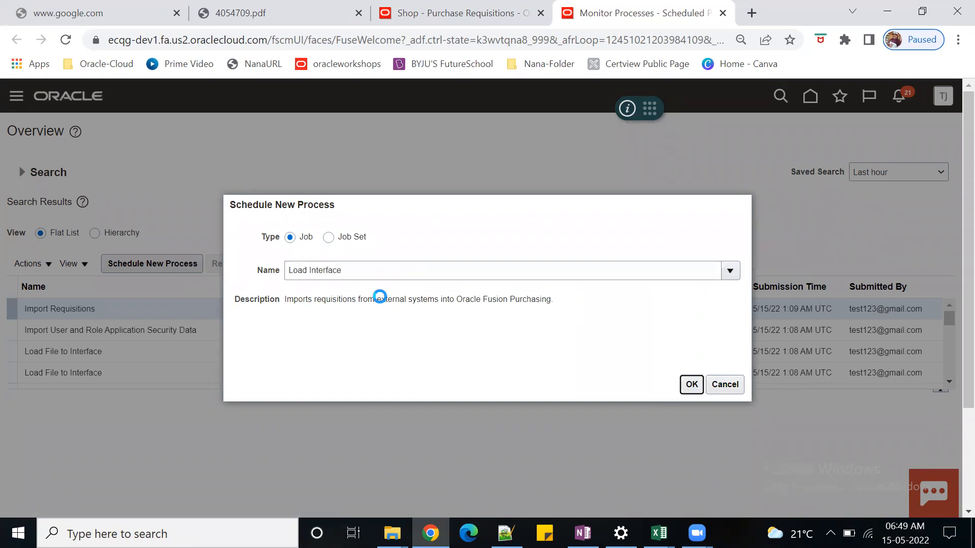
pyautogui.click(689, 384)
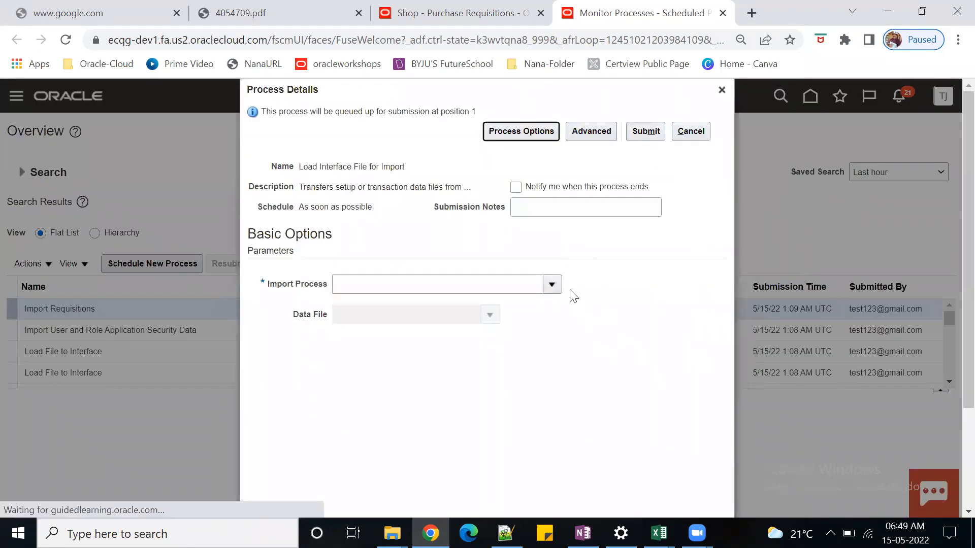
# Search for "Import Requ" and select Import Requisitions as the import process parameter
pyautogui.click(555, 283)
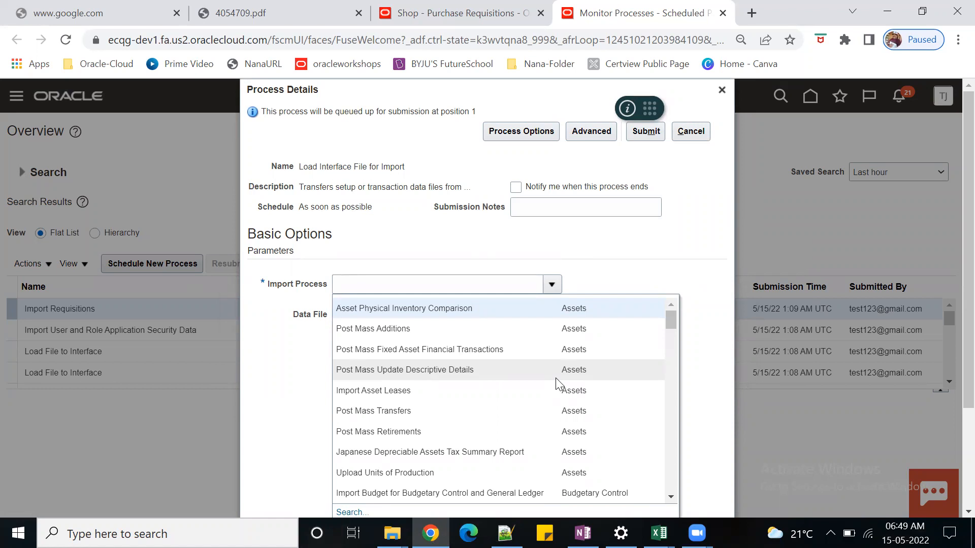
pyautogui.scroll(-2, 388, 451)
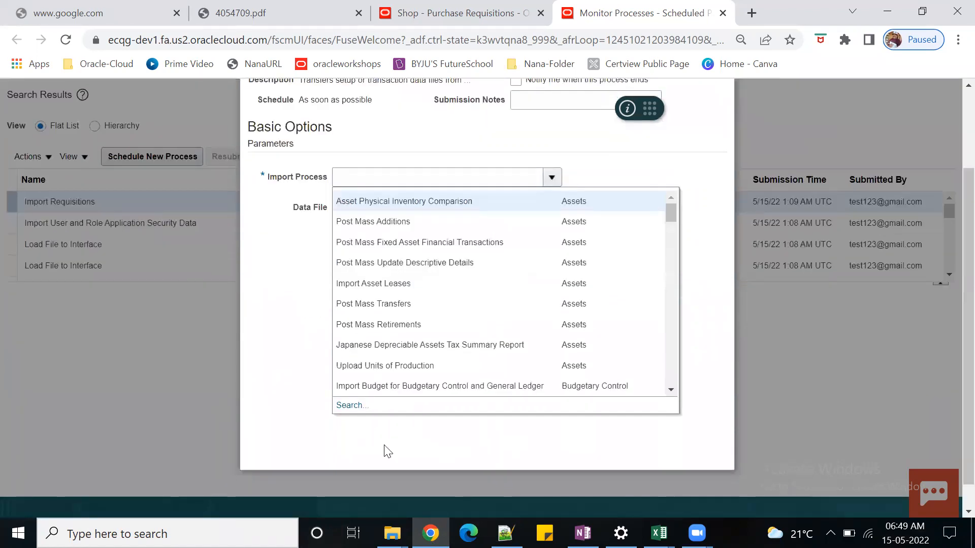
pyautogui.click(349, 405)
pyautogui.click(473, 284)
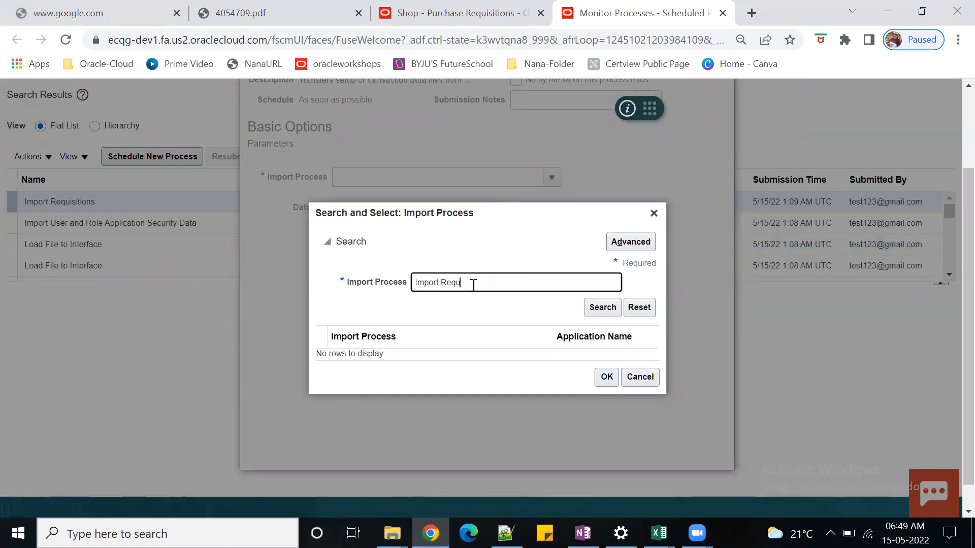
pyautogui.click(602, 308)
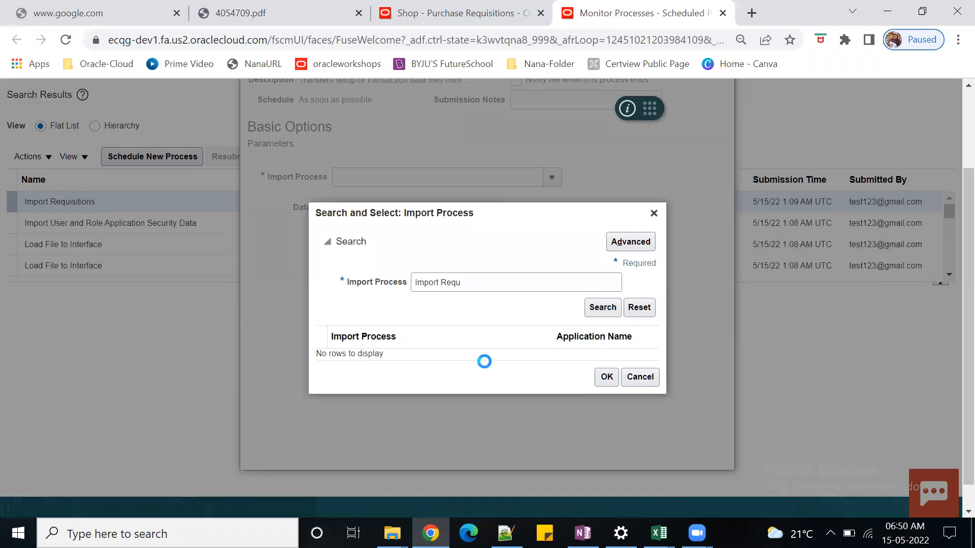
pyautogui.click(429, 358)
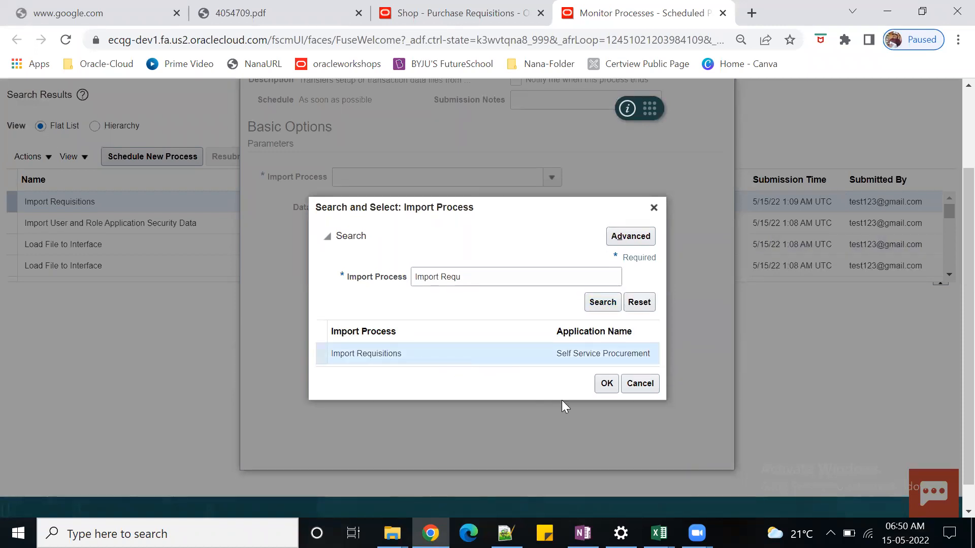
pyautogui.click(607, 384)
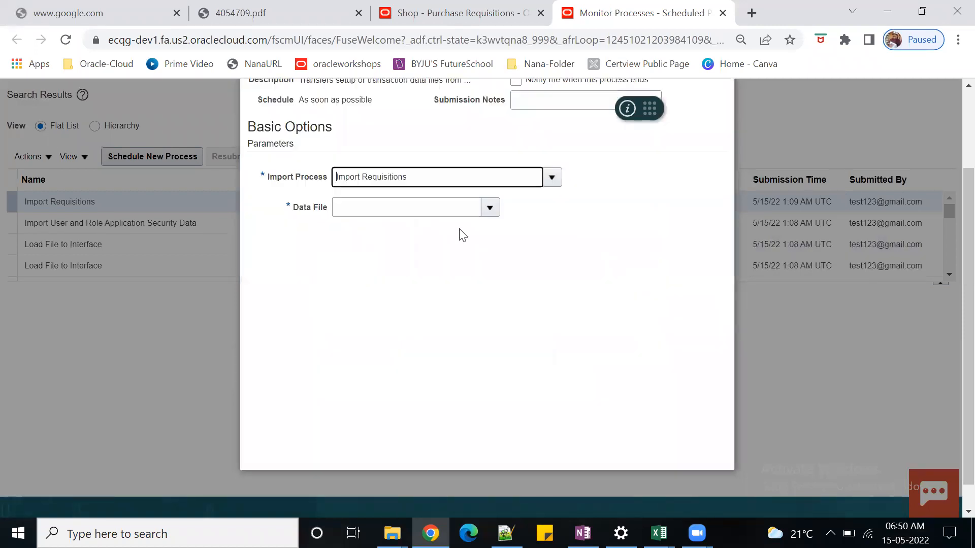
# Upload PorImportRequisitions.zip from the PRIMPORT folder as the data file for the load process
pyautogui.click(489, 207)
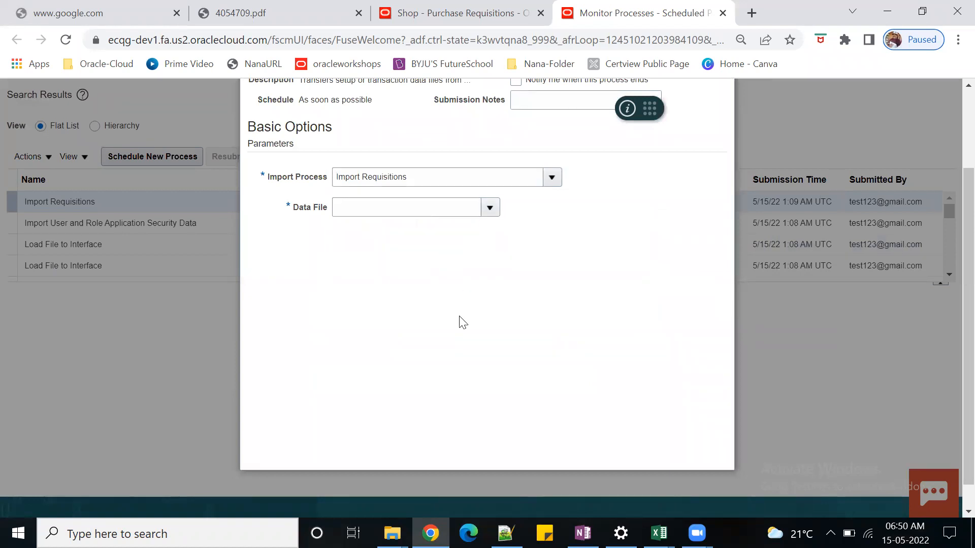
pyautogui.click(353, 251)
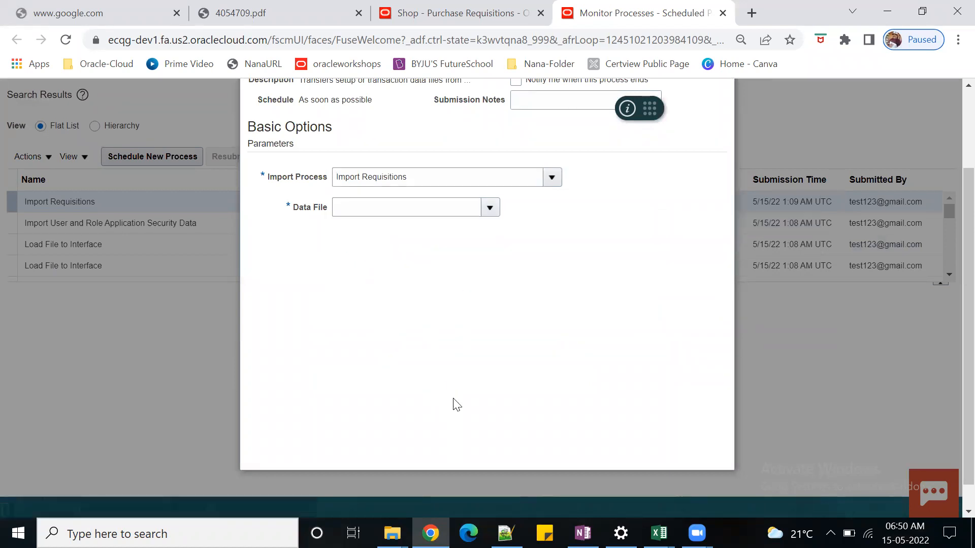
pyautogui.click(437, 299)
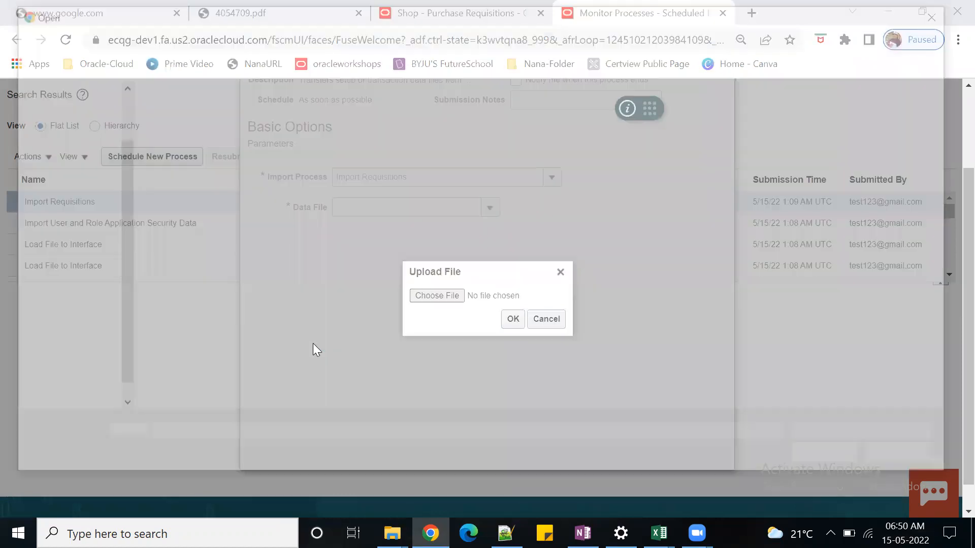
pyautogui.click(224, 113)
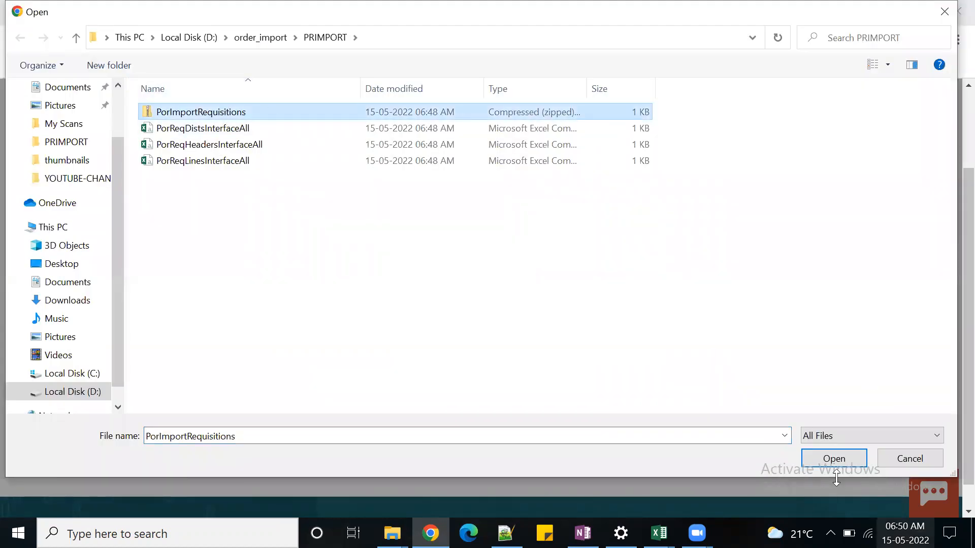
pyautogui.click(834, 459)
pyautogui.click(518, 319)
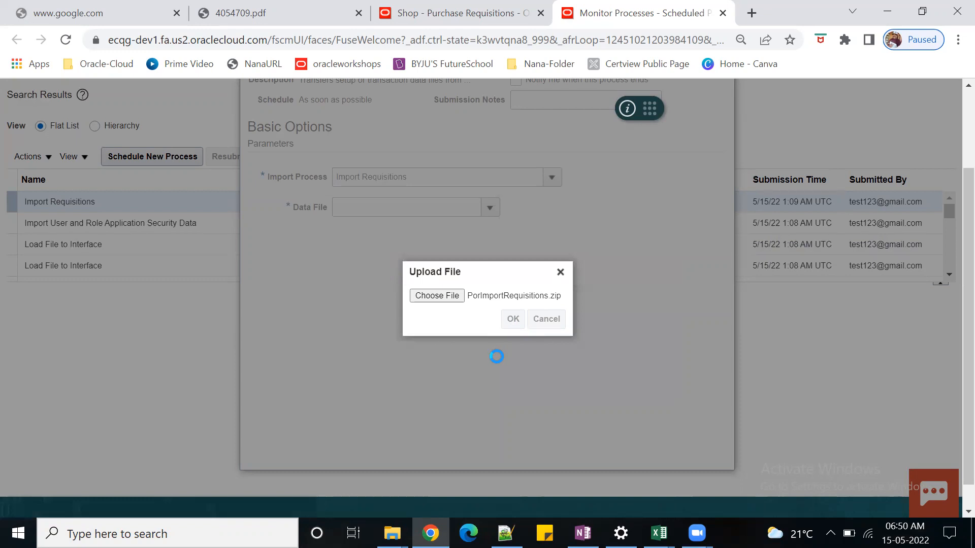
pyautogui.scroll(2, 490, 378)
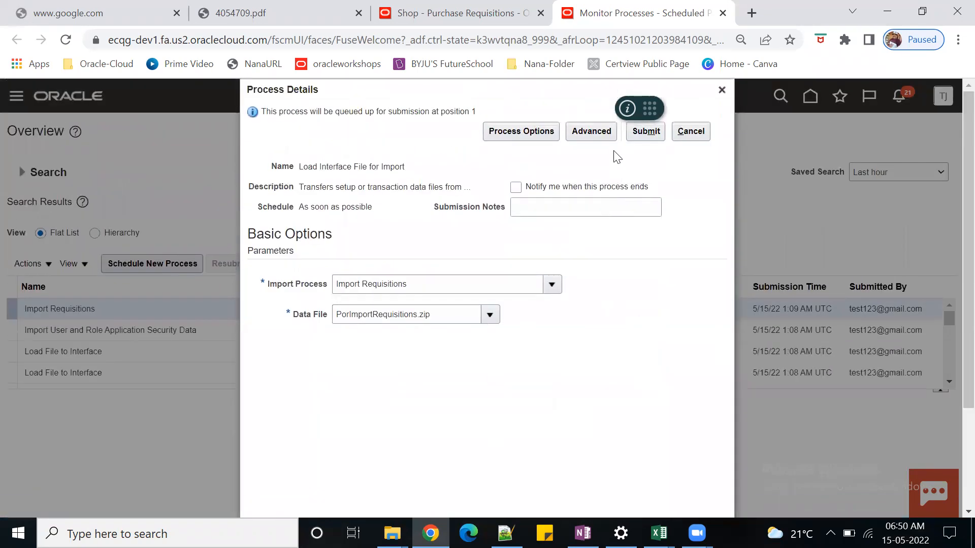
# Submit the Load Interface File for Import process and refresh the process list to check the load jobs' status
pyautogui.click(643, 140)
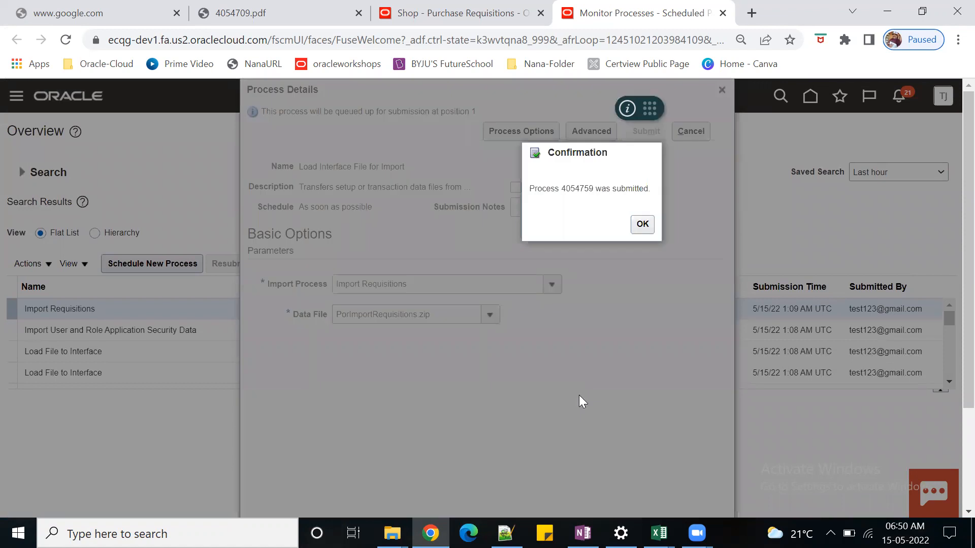
pyautogui.click(643, 226)
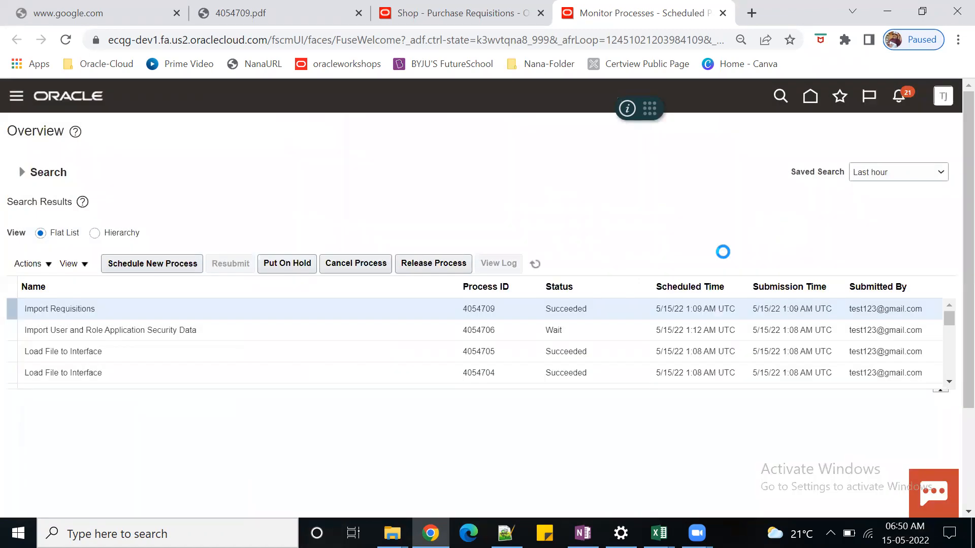
pyautogui.click(534, 265)
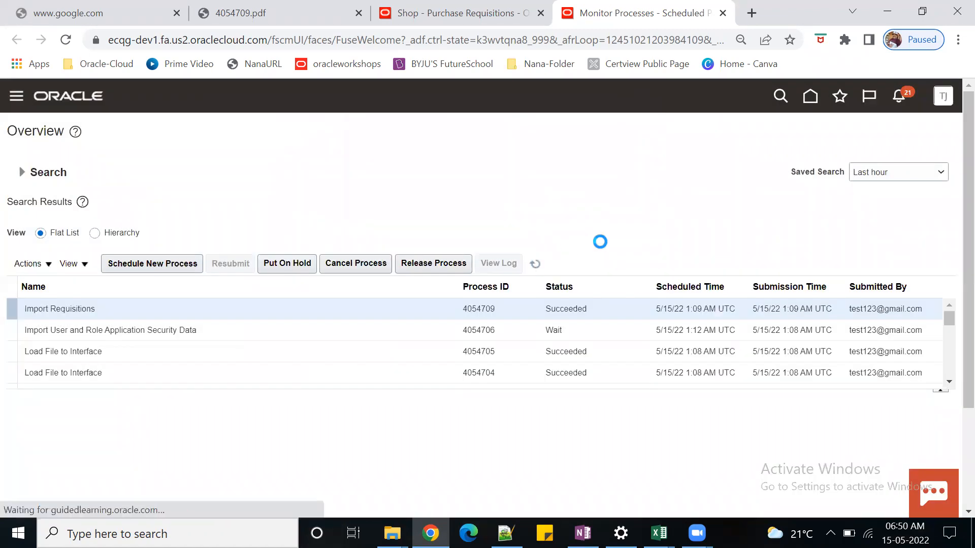
pyautogui.click(535, 263)
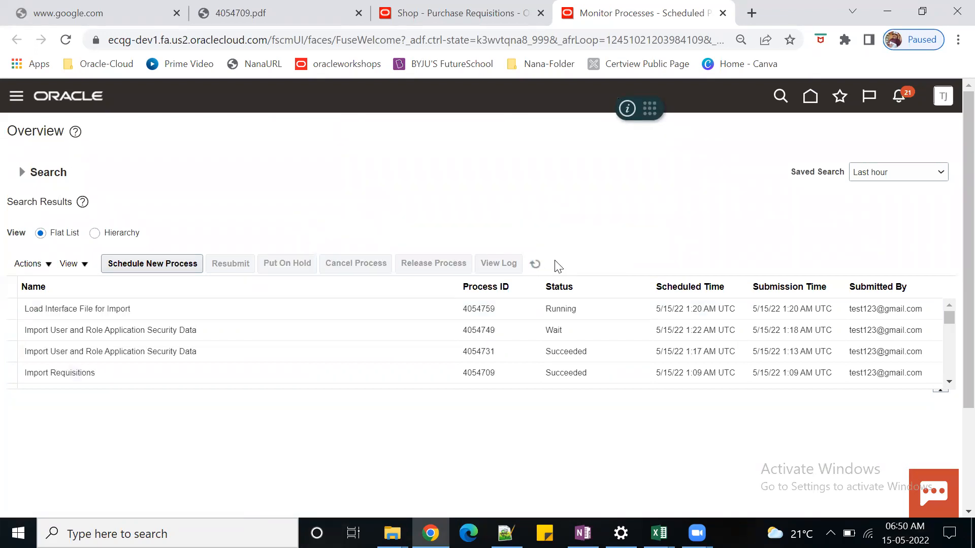
pyautogui.click(535, 263)
pyautogui.click(535, 263)
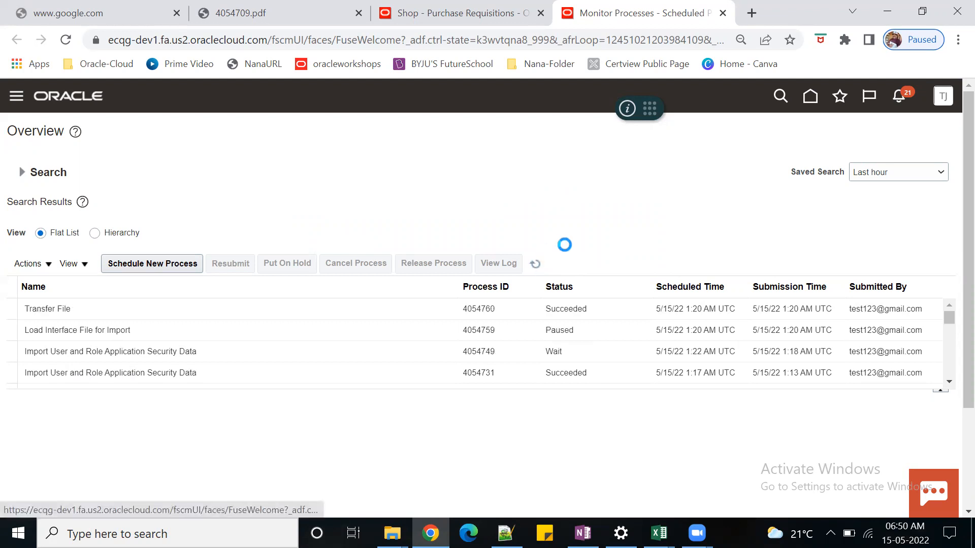
pyautogui.click(536, 265)
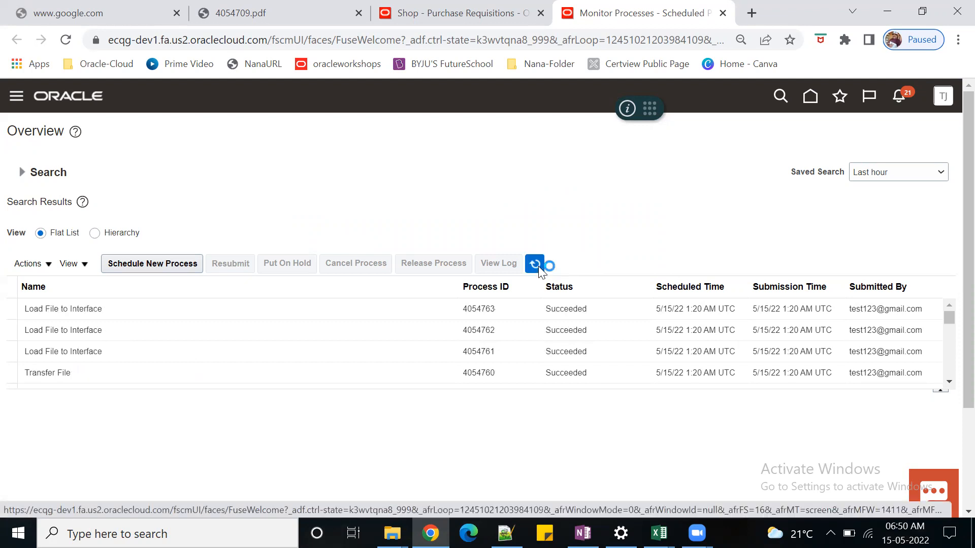
pyautogui.click(949, 381)
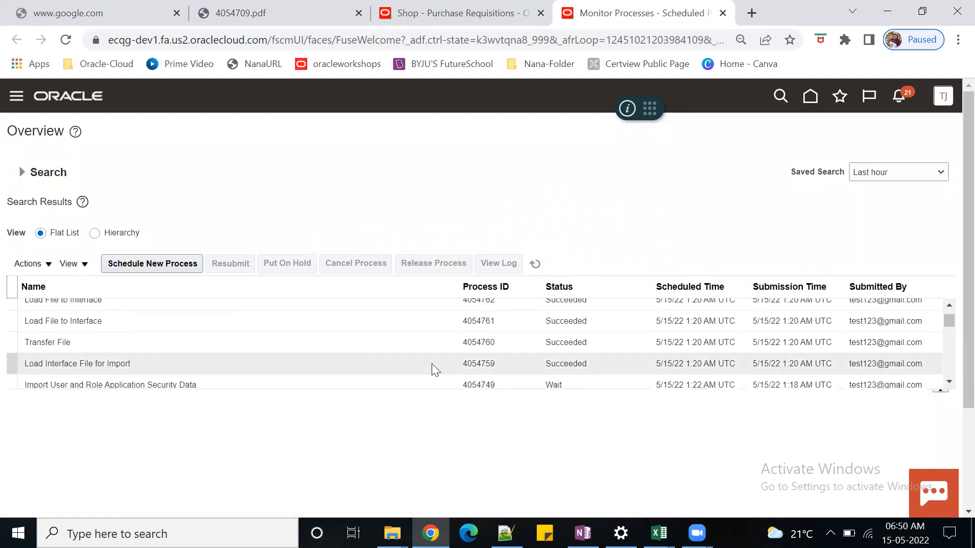
# Schedule a new job using the Import Requisitions process, found by searching the process name for "Import Req"
pyautogui.click(162, 264)
pyautogui.moveTo(417, 269); pyautogui.dragTo(251, 259)
pyautogui.press('BackSpace')
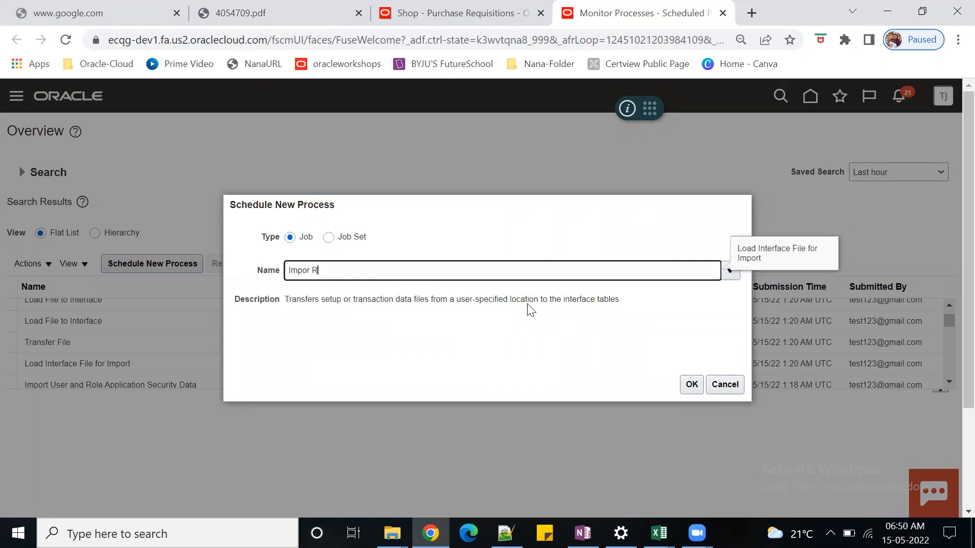
pyautogui.press('Tab')
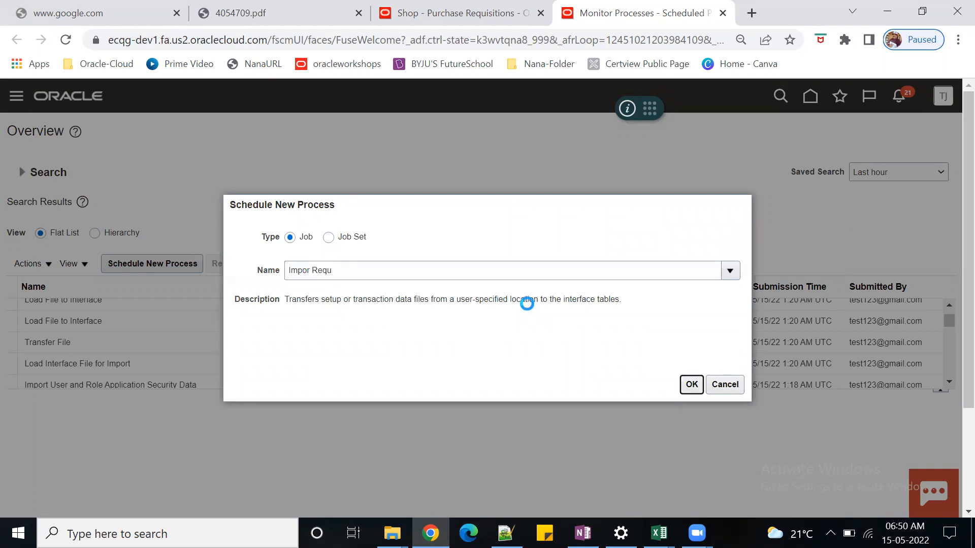
pyautogui.click(302, 279)
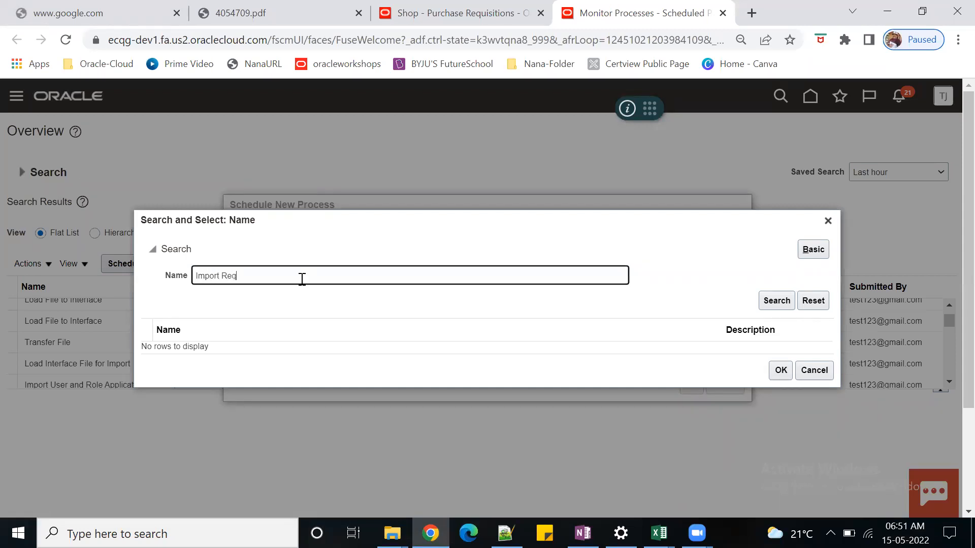
pyautogui.click(777, 301)
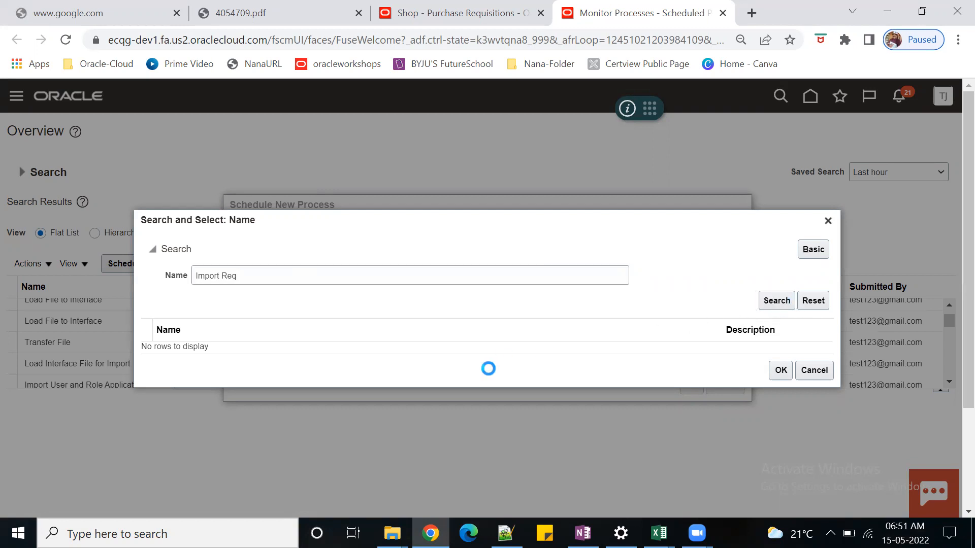
pyautogui.click(446, 349)
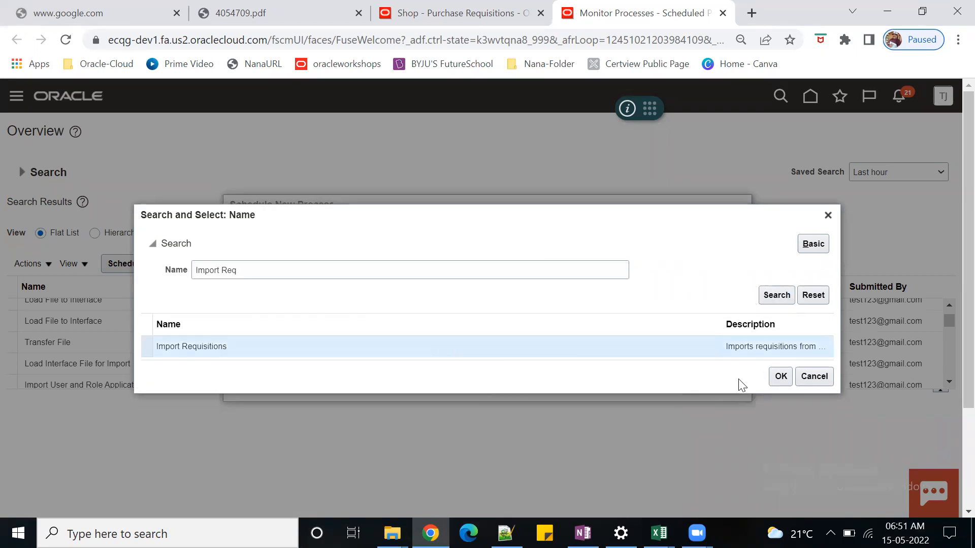
pyautogui.click(780, 376)
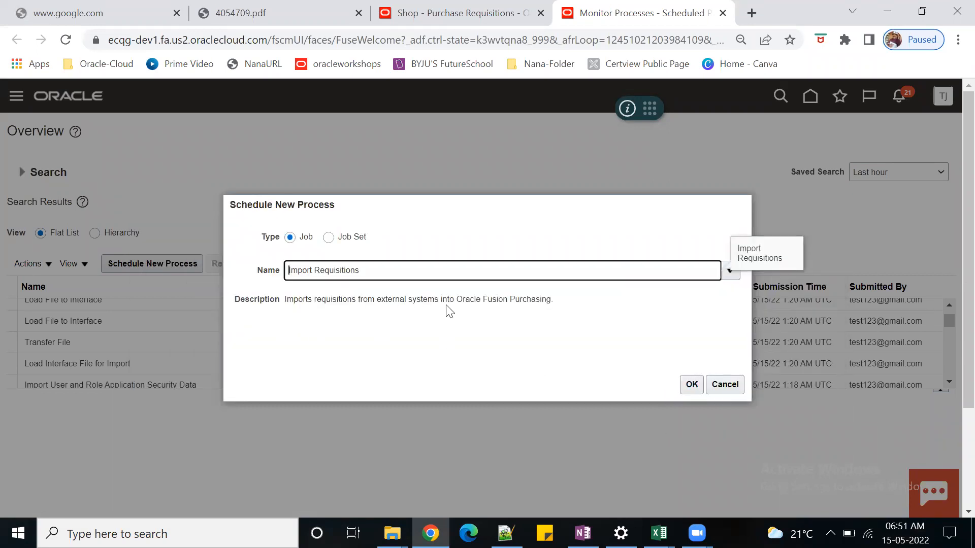
pyautogui.moveTo(563, 310); pyautogui.dragTo(445, 311)
pyautogui.click(691, 385)
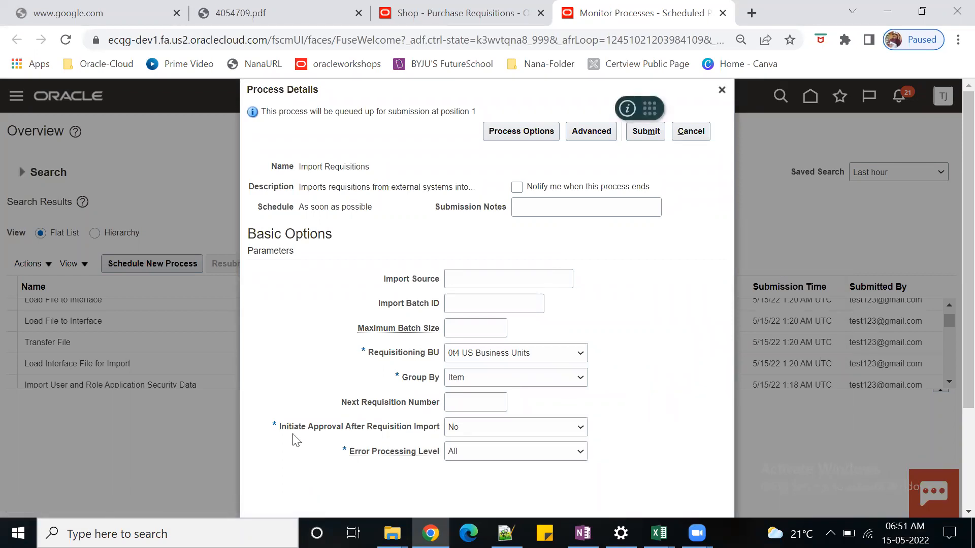
# Submit the Import Requisitions process with its default parameters and refresh the process list to check its status
pyautogui.moveTo(283, 432); pyautogui.dragTo(432, 431)
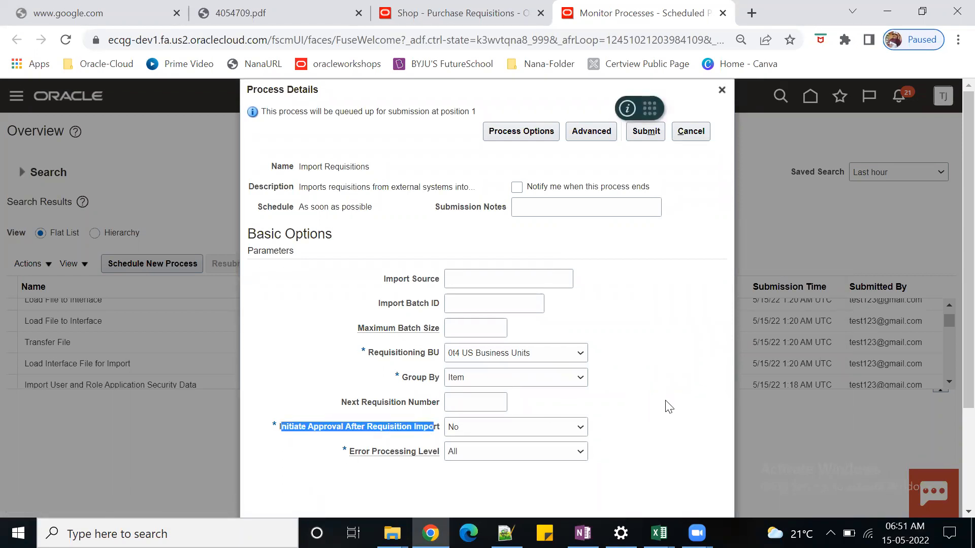
pyautogui.click(642, 133)
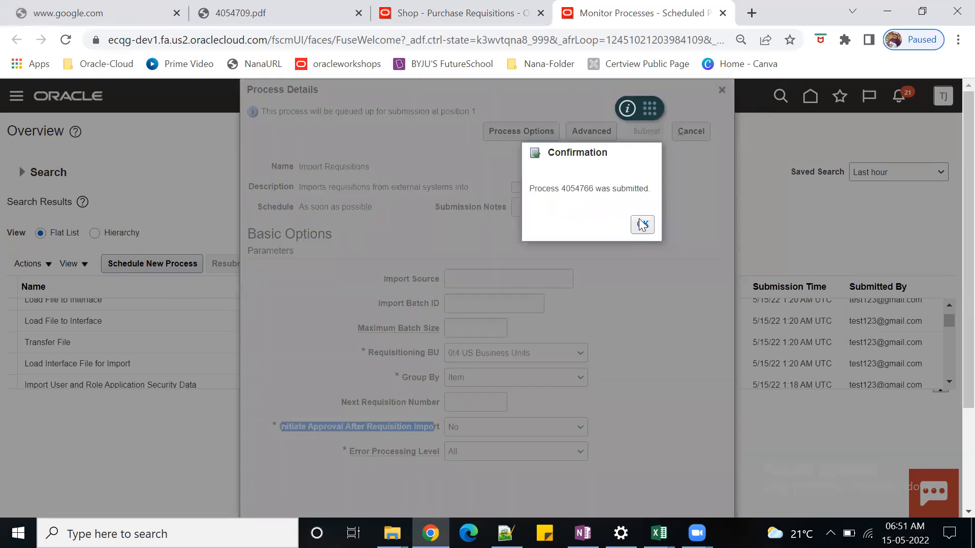
pyautogui.press('Return')
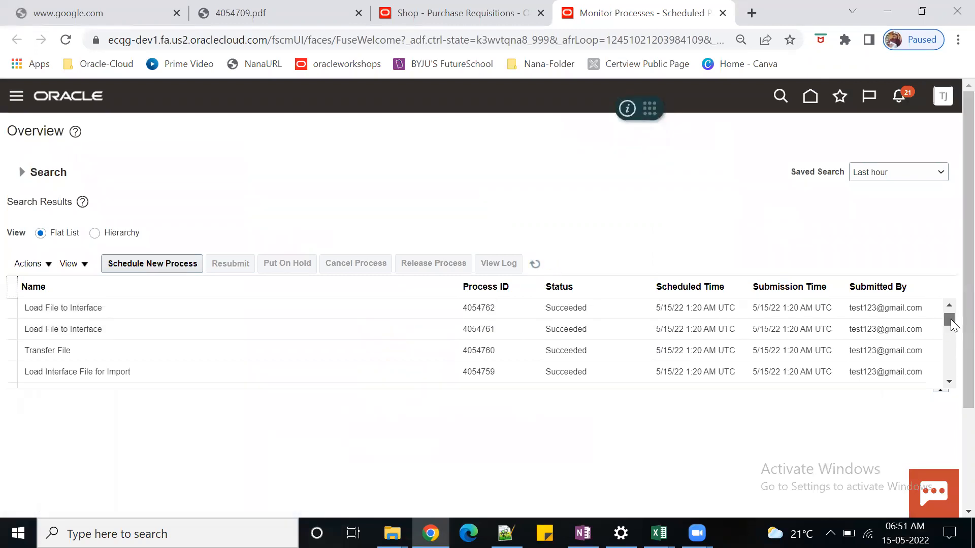
pyautogui.click(535, 263)
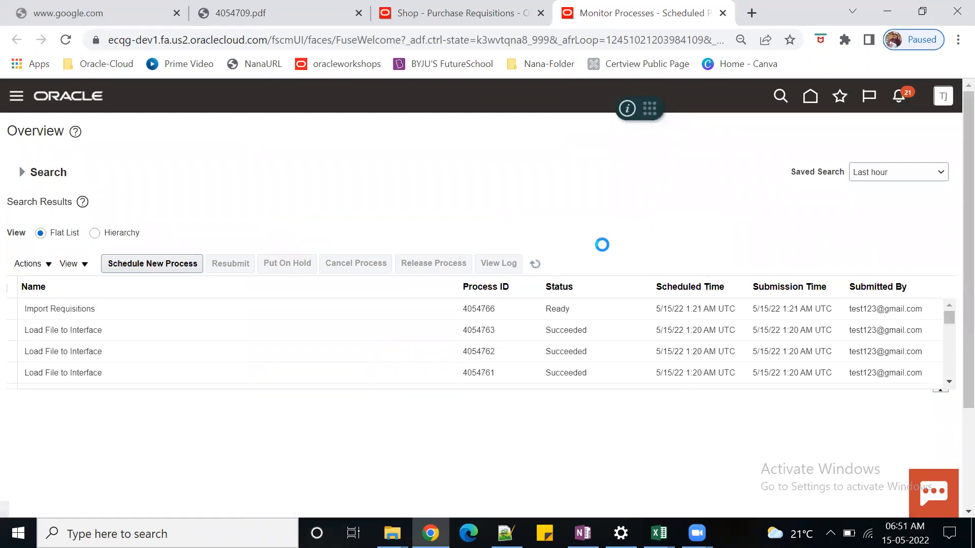
pyautogui.click(534, 264)
pyautogui.click(535, 263)
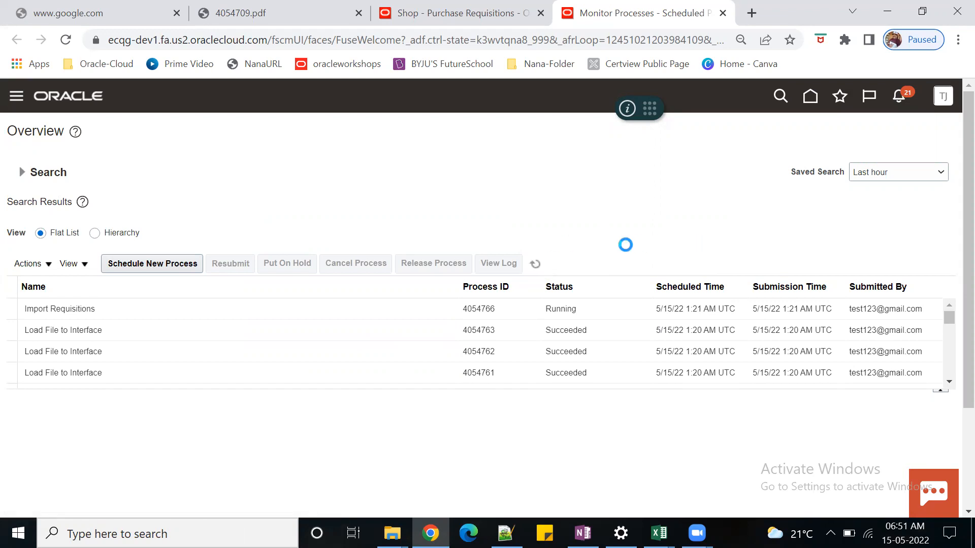
pyautogui.click(535, 264)
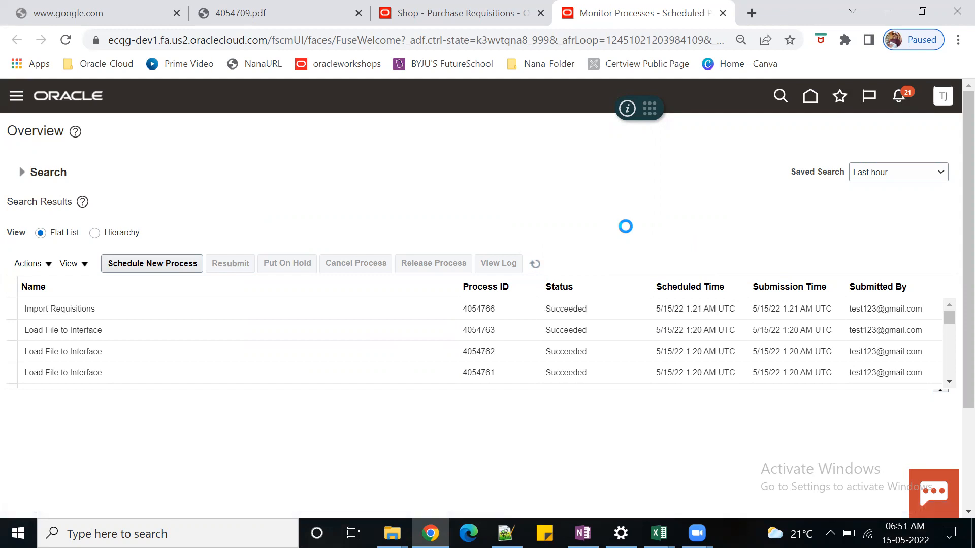
# Download and open the PDF output attached to the latest Import Requisitions process
pyautogui.click(610, 312)
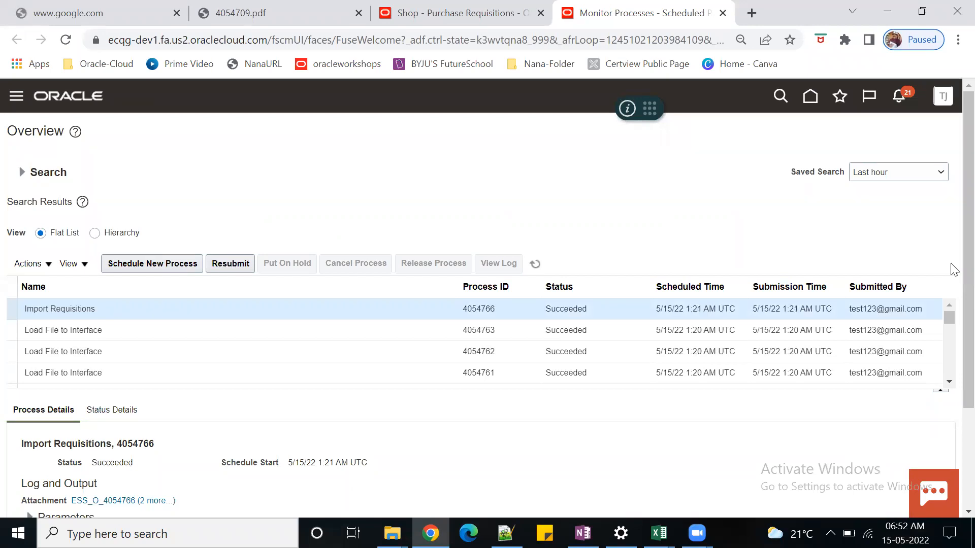
pyautogui.scroll(-2, 953, 230)
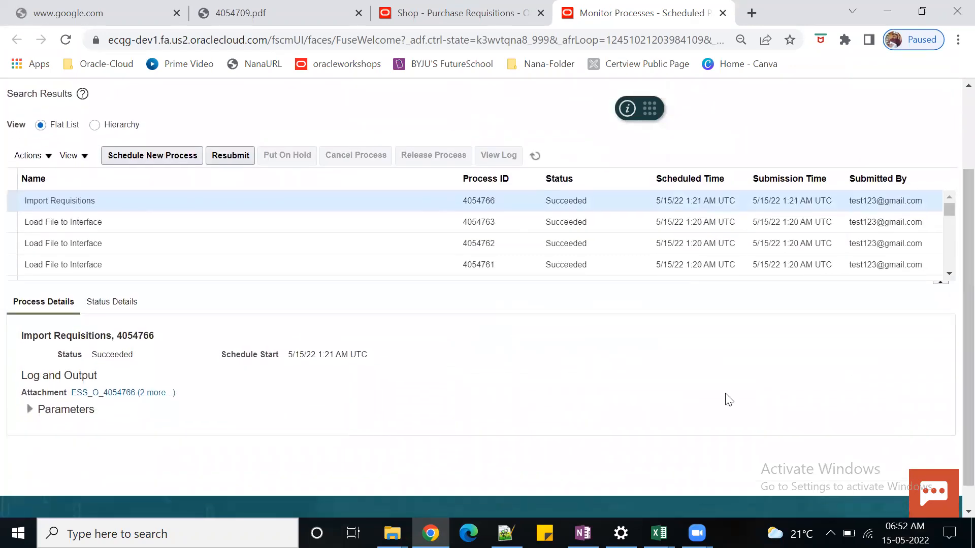
pyautogui.click(154, 394)
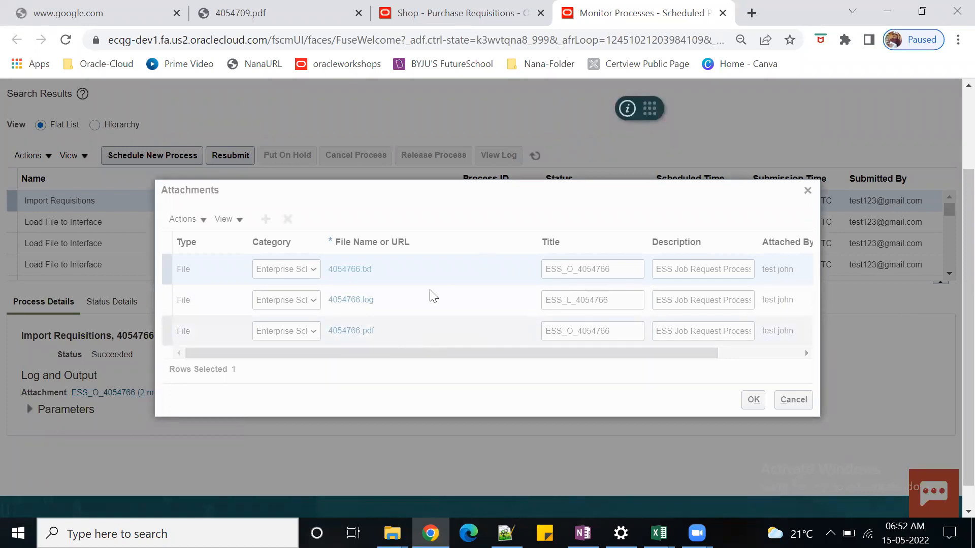
pyautogui.click(420, 301)
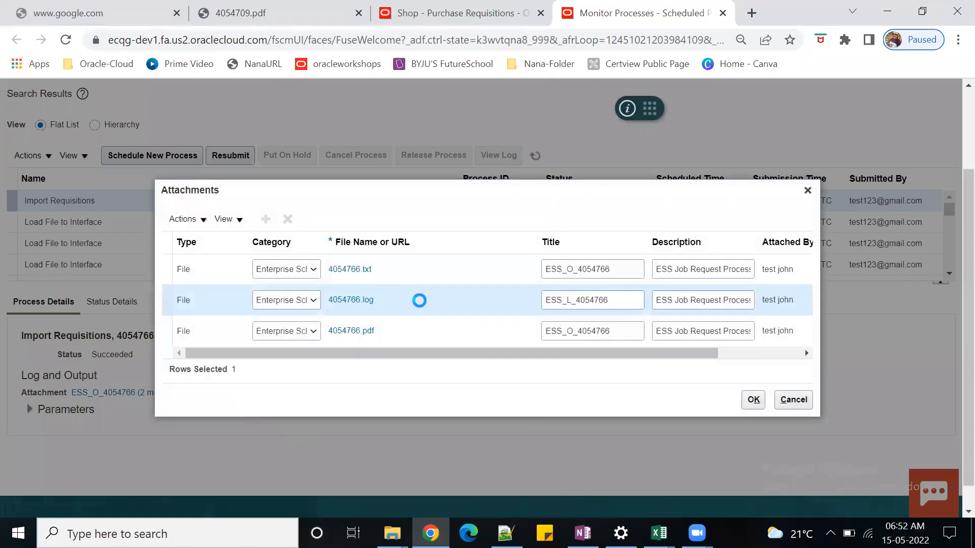
pyautogui.click(389, 331)
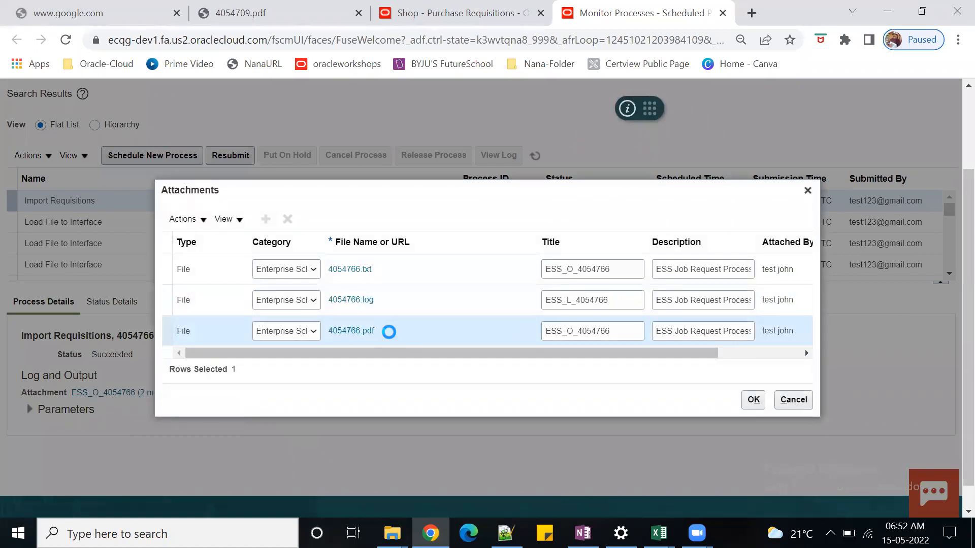
pyautogui.click(356, 332)
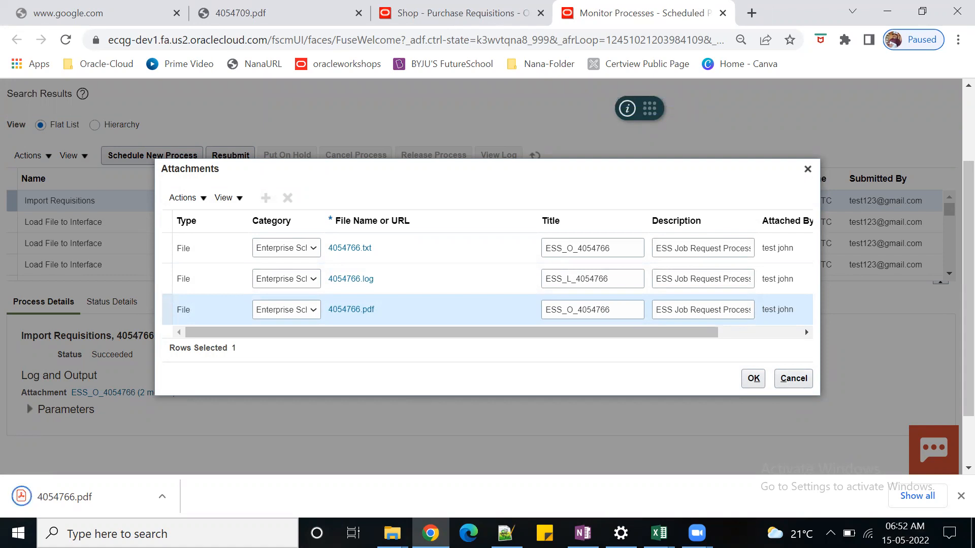
pyautogui.click(59, 503)
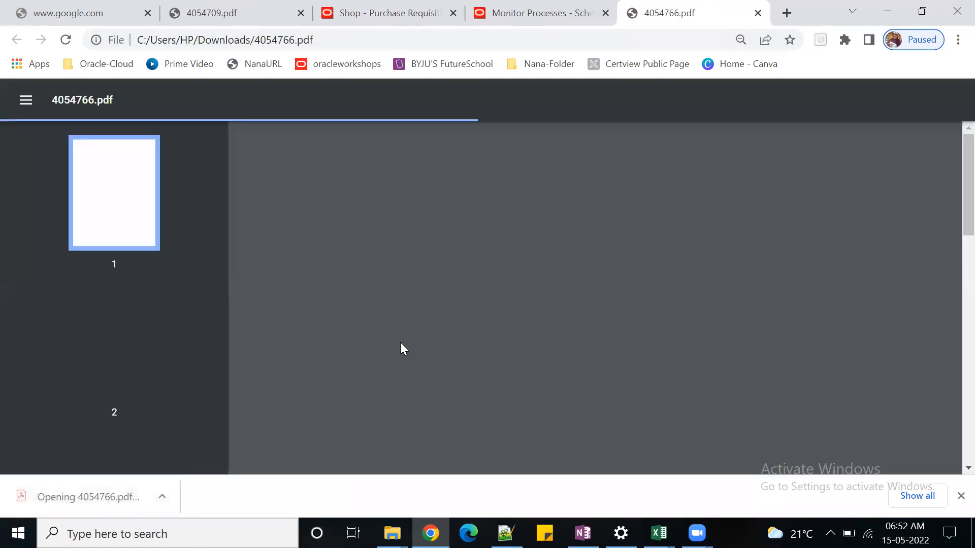
# Review the line and distribution error messages on page 2 of the Requisition Import Exceptions Report
pyautogui.click(101, 311)
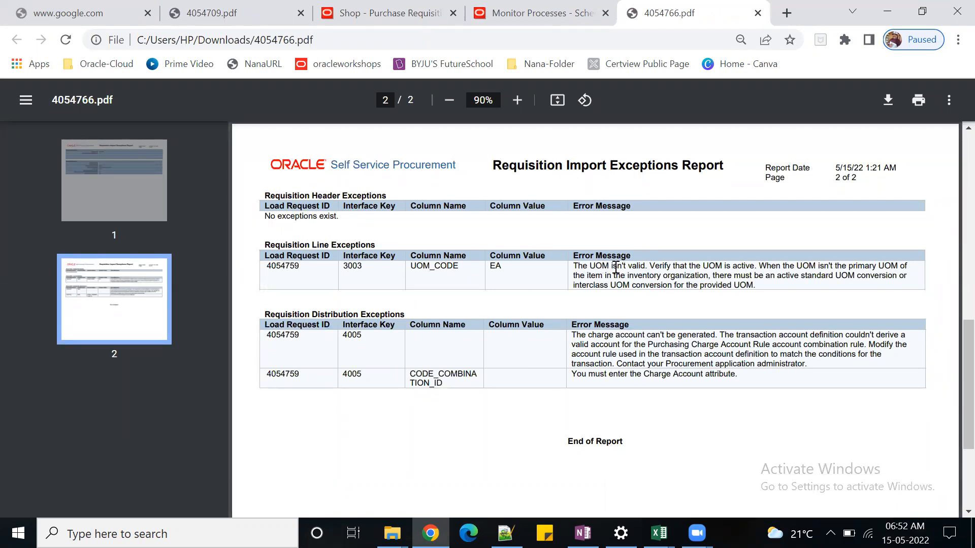
pyautogui.moveTo(761, 285); pyautogui.dragTo(577, 268)
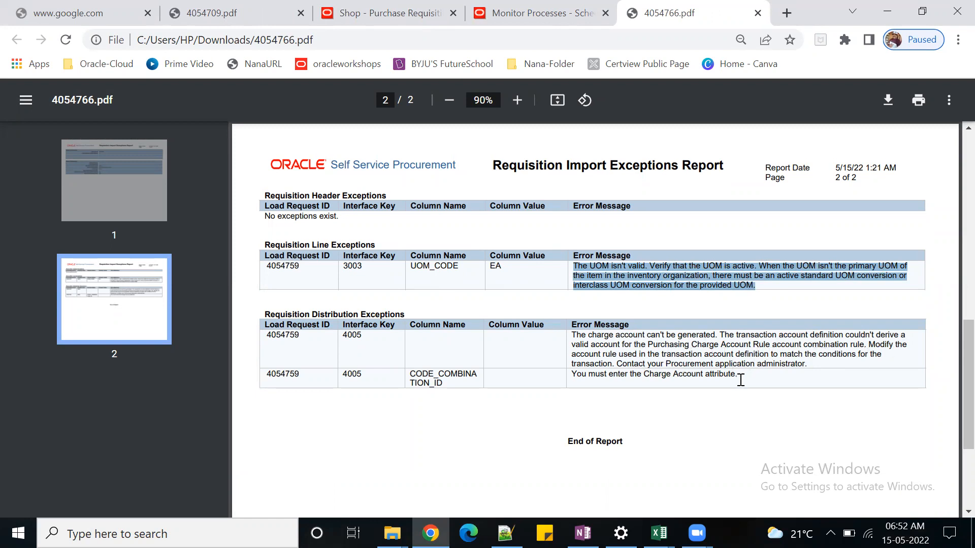
pyautogui.moveTo(744, 379); pyautogui.dragTo(573, 379)
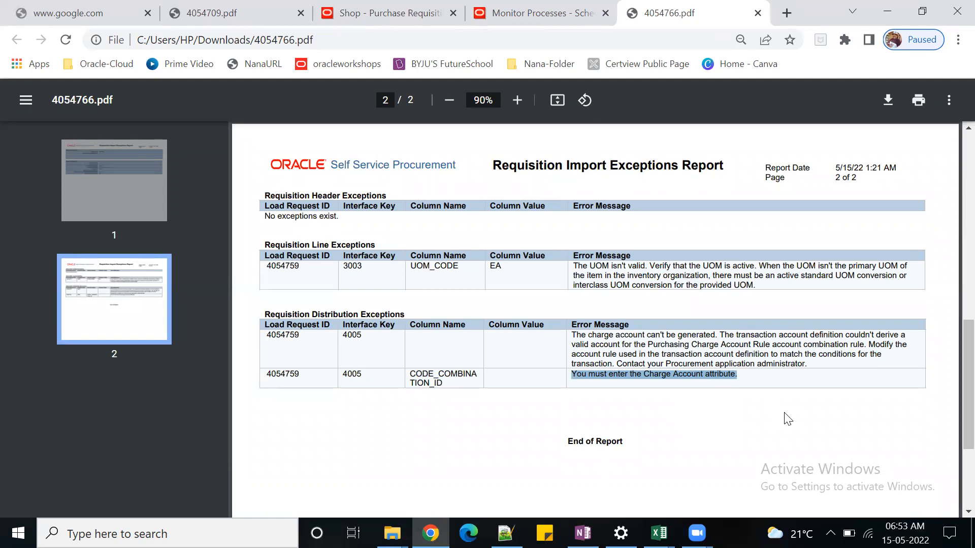
# Switch to the RequisitionImportTemplate workbook in Excel and look along row 8 of the distributions sheet for the charge account segment columns
pyautogui.moveTo(659, 533)
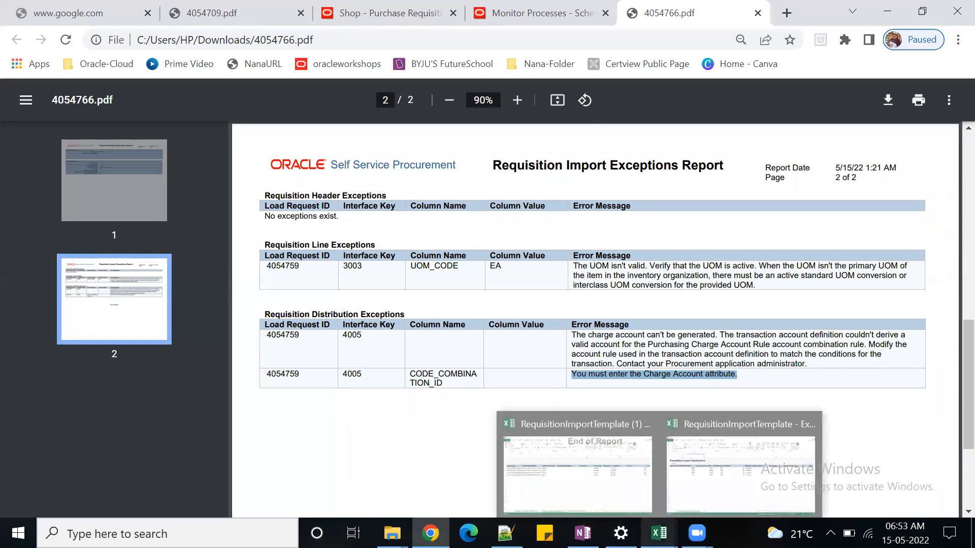
pyautogui.click(732, 495)
pyautogui.click(665, 433)
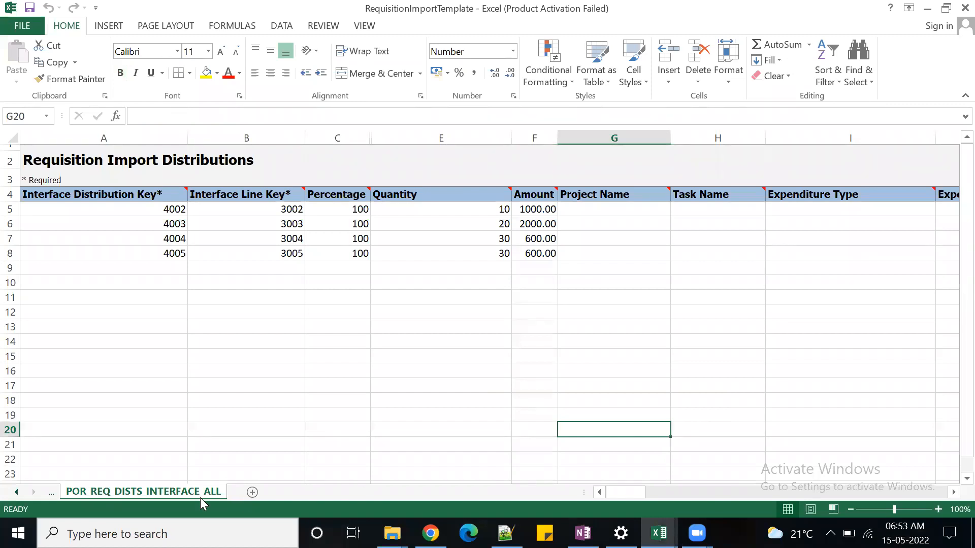
pyautogui.click(592, 255)
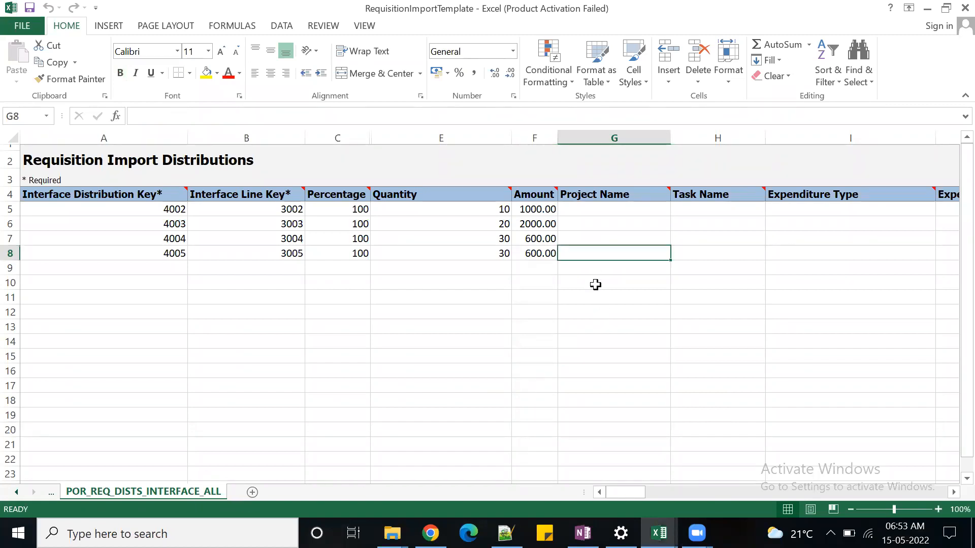
pyautogui.press('Right')
pyautogui.press('Right')
pyautogui.press('Right')
pyautogui.press('Right')
pyautogui.press('Right')
pyautogui.press('Right')
pyautogui.press('Right')
pyautogui.press('Right')
pyautogui.press('Right')
pyautogui.press('Right')
pyautogui.press('Right')
pyautogui.press('Right')
pyautogui.press('Right')
pyautogui.press('Right')
pyautogui.press('Right')
pyautogui.press('Right')
pyautogui.press('Right')
pyautogui.press('Right')
pyautogui.press('Right')
pyautogui.press('Right')
pyautogui.press('Right')
pyautogui.press('Right')
pyautogui.press('Right')
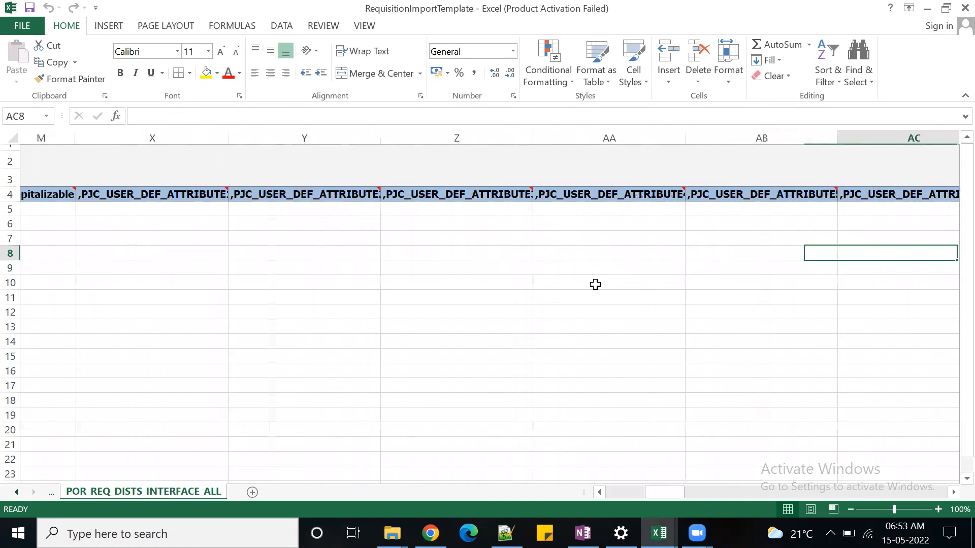
pyautogui.press('Right')
pyautogui.press('Right')
pyautogui.press('Right')
pyautogui.press('Right')
pyautogui.press('Right')
pyautogui.press('Right')
pyautogui.press('Right')
pyautogui.press('Right')
pyautogui.press('Right')
pyautogui.press('Right')
pyautogui.press('Right')
pyautogui.press('Right')
pyautogui.press('Right')
pyautogui.press('Right')
pyautogui.press('Right')
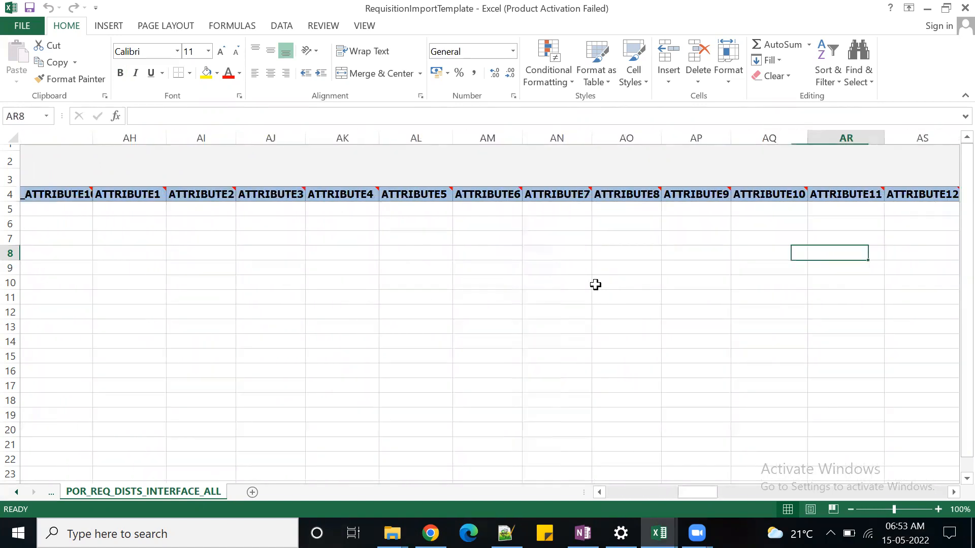
pyautogui.press('Right')
pyautogui.press('Right')
pyautogui.press('Right')
pyautogui.press('Right')
pyautogui.press('Right')
pyautogui.press('Right')
pyautogui.press('Right')
pyautogui.press('Right')
pyautogui.press('Right')
pyautogui.press('Right')
pyautogui.press('Right')
pyautogui.press('Right')
pyautogui.press('Right')
pyautogui.press('Right')
pyautogui.press('Right')
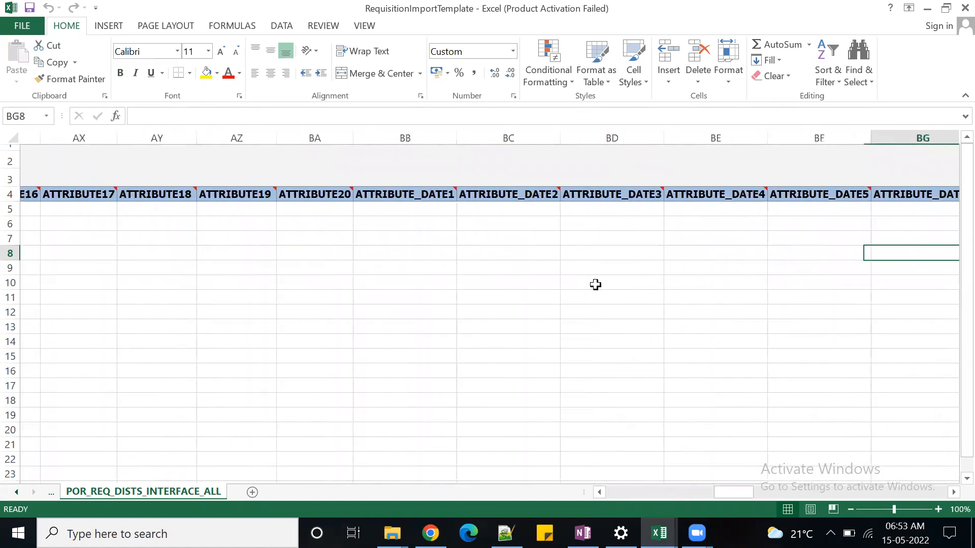
pyautogui.press('Right')
pyautogui.press('Right')
pyautogui.press('Right')
pyautogui.press('Right')
pyautogui.press('Right')
pyautogui.press('Right')
pyautogui.press('Right')
pyautogui.press('Right')
pyautogui.press('Right')
pyautogui.press('Right')
pyautogui.press('Right')
pyautogui.press('Right')
pyautogui.press('Right')
pyautogui.press('Right')
pyautogui.press('Right')
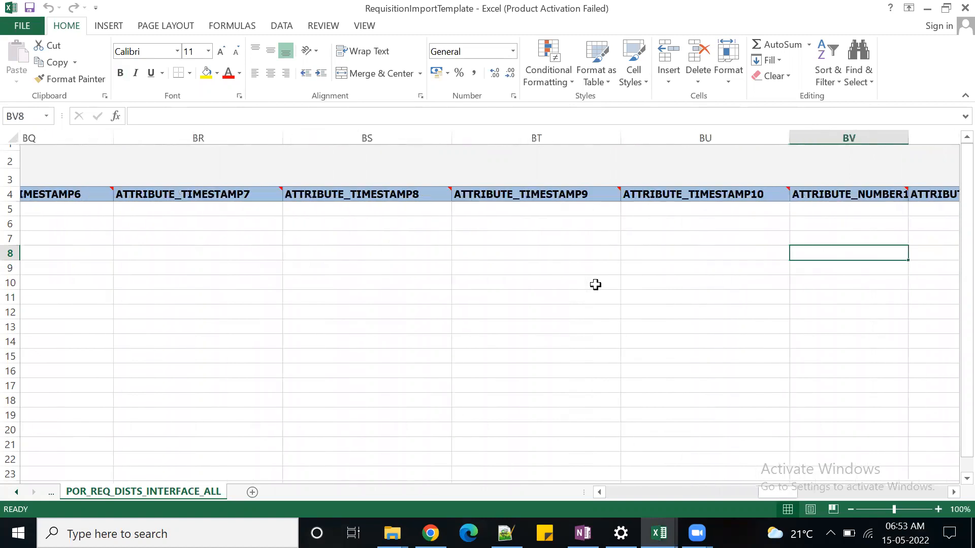
pyautogui.press('Right')
pyautogui.press('Right')
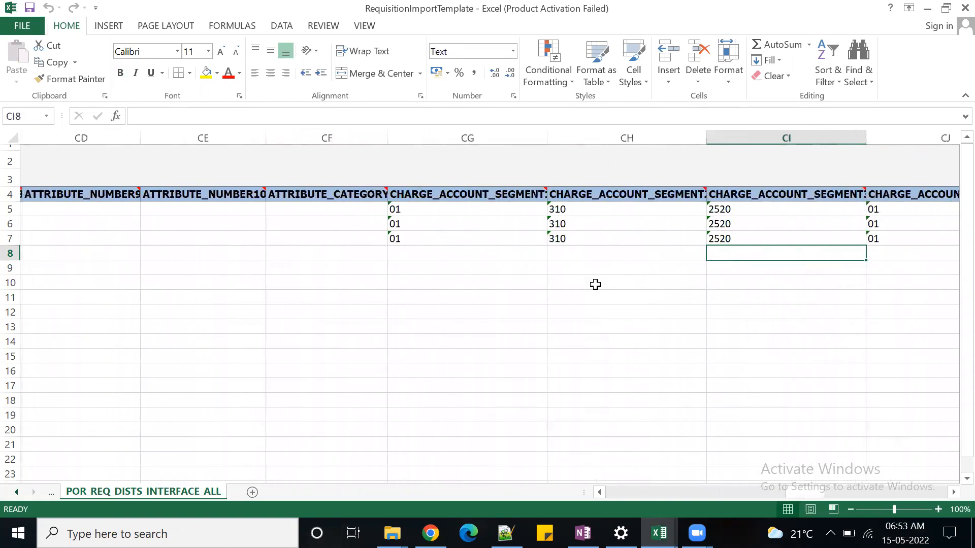
# Copy the charge account segment values 01, 310, 2520 and 01 from CG7:CJ7 into CG8:CJ8 for distribution 4005
pyautogui.moveTo(434, 239); pyautogui.dragTo(891, 240)
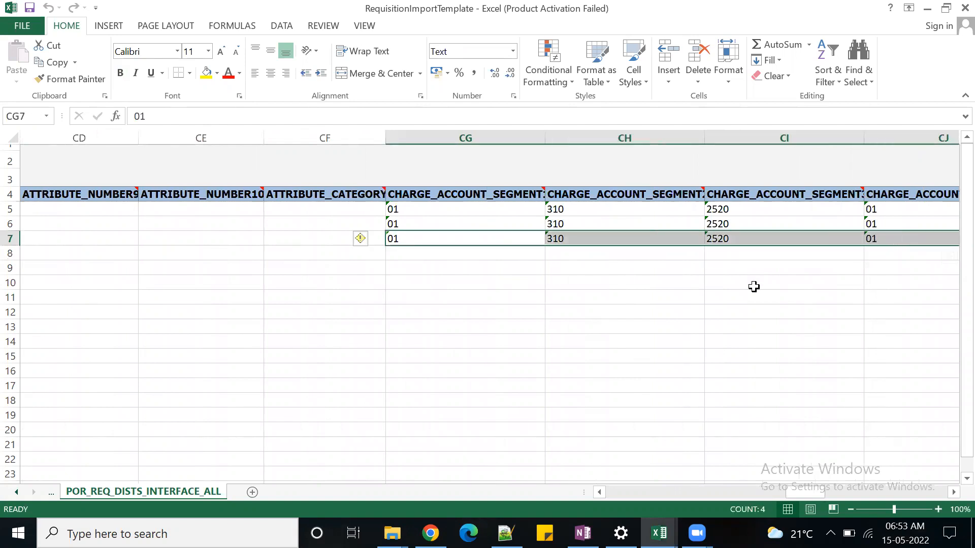
pyautogui.hotkey('ctrl', 'c')
pyautogui.press('Down')
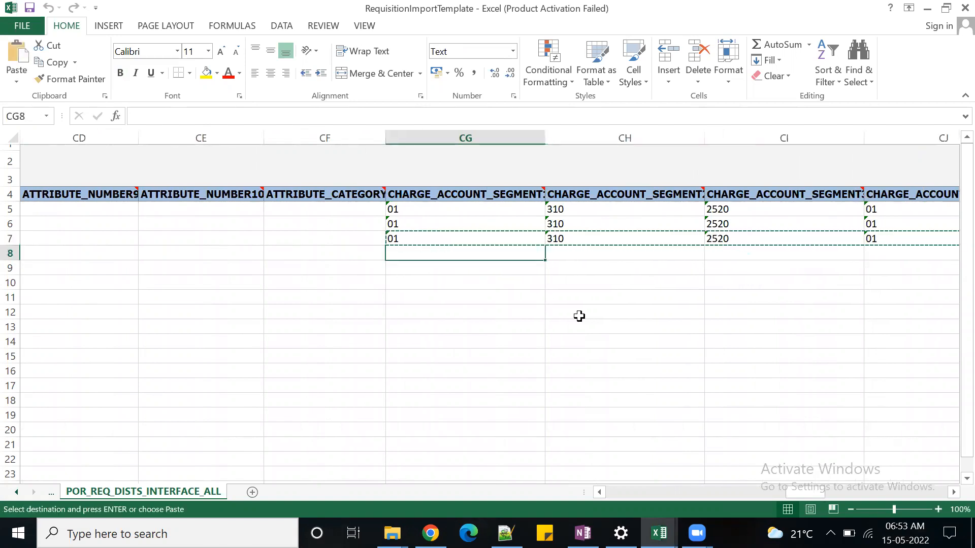
pyautogui.hotkey('ctrl', 'v')
pyautogui.press('Escape')
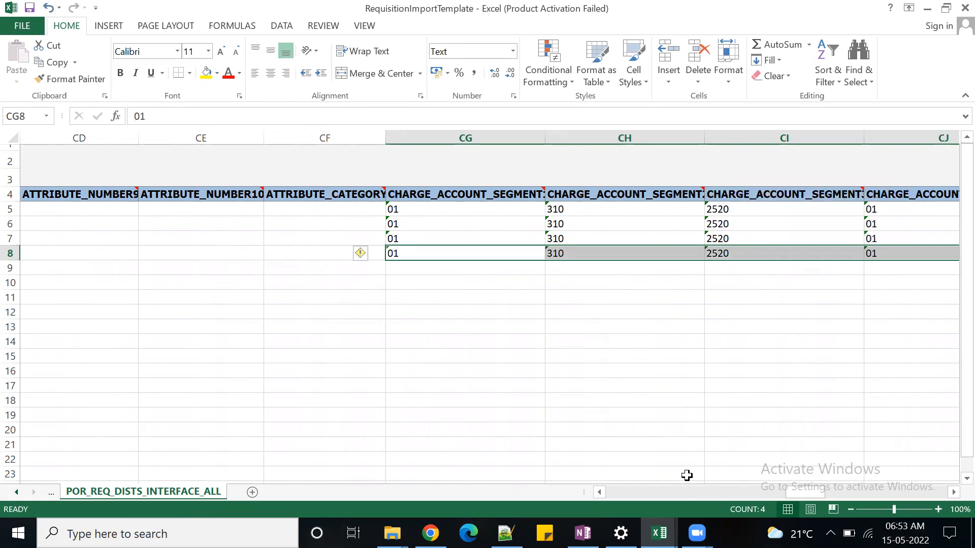
# Return to the first columns of the distributions sheet and save the workbook, accepting the personal information warning
pyautogui.click(953, 493)
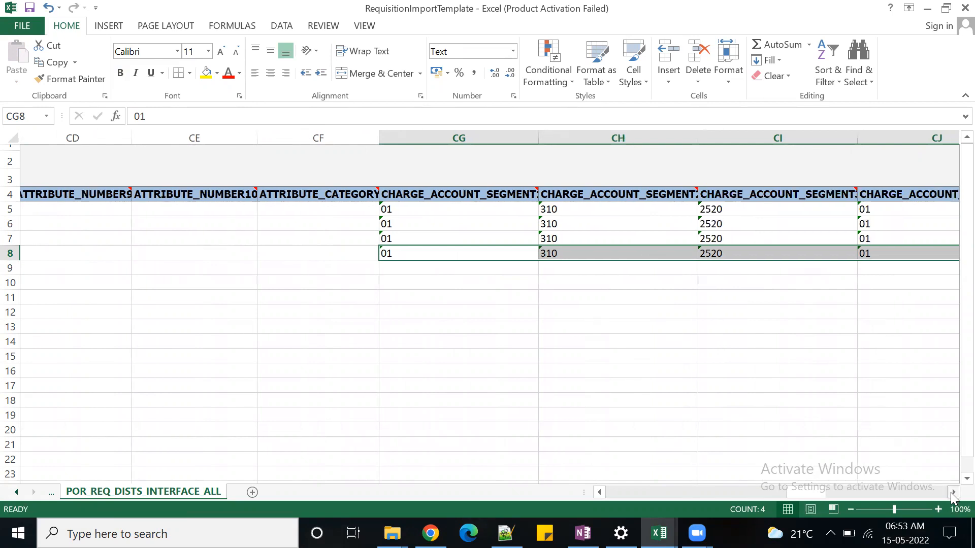
pyautogui.moveTo(953, 493); pyautogui.dragTo(953, 493)
pyautogui.moveTo(824, 490); pyautogui.dragTo(583, 492)
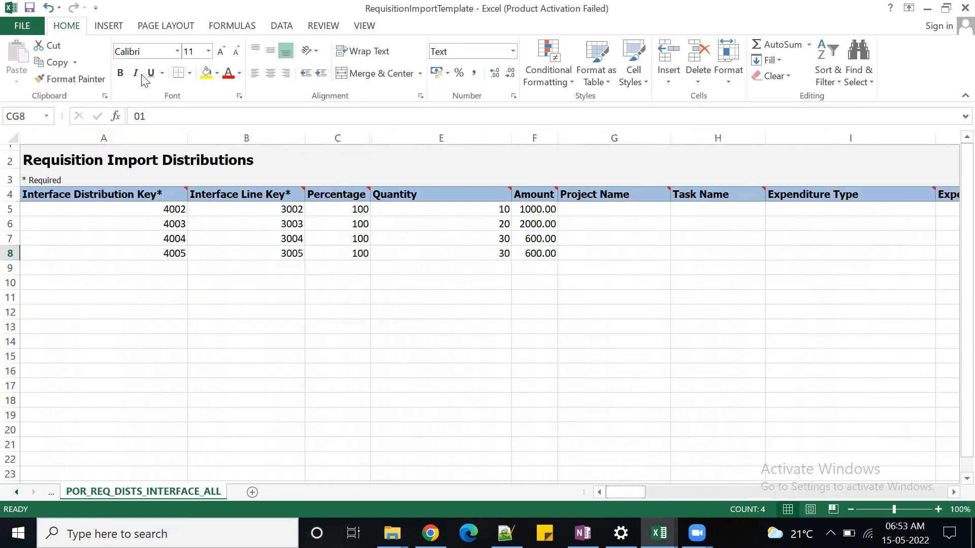
pyautogui.click(31, 8)
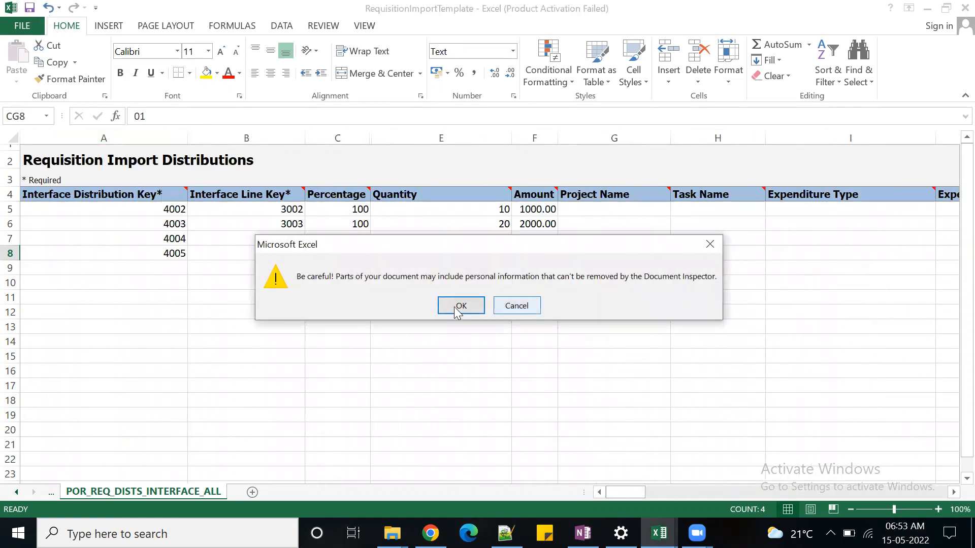
pyautogui.click(461, 307)
# On the POR_REQ_LINES_INTERFACE_ALL sheet, set the UOM of line 3003 in cell DU6 to EA
pyautogui.click(17, 492)
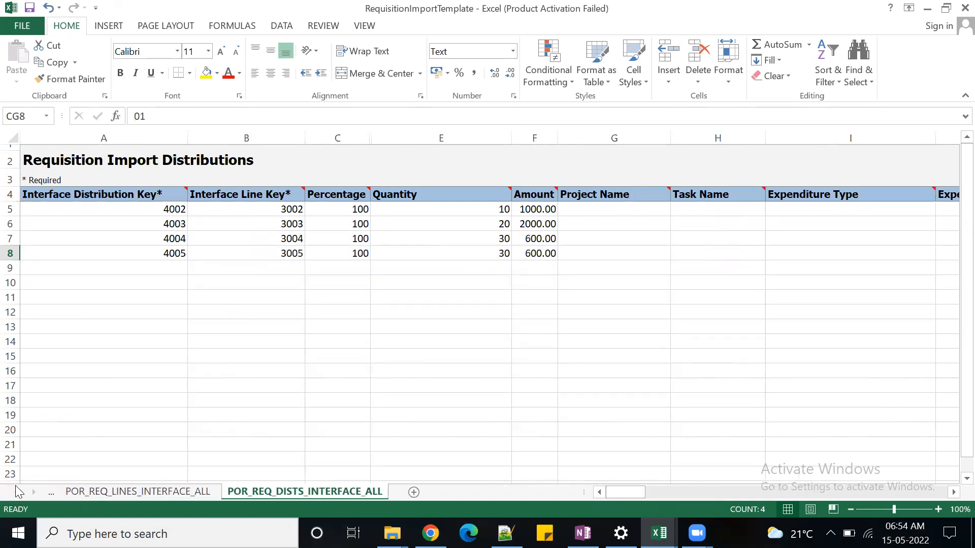
pyautogui.click(192, 492)
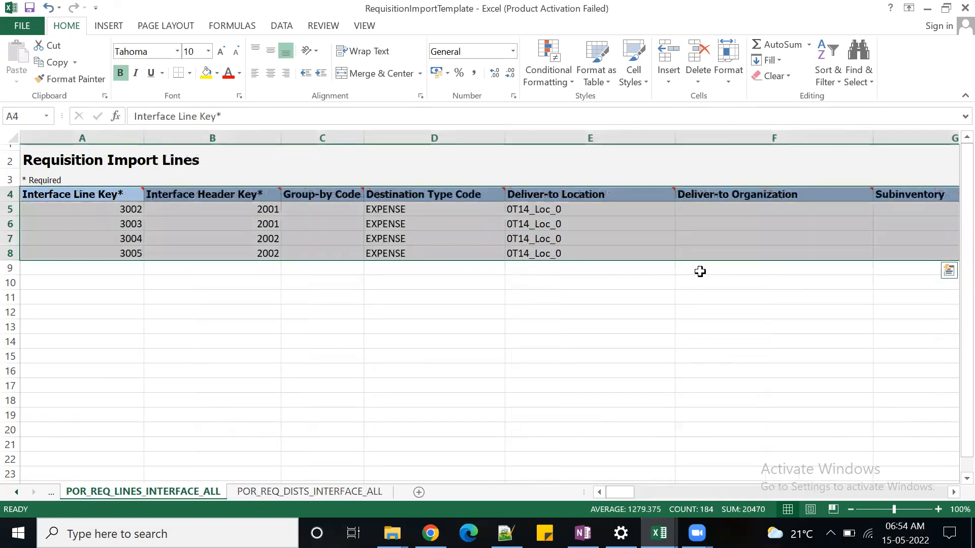
pyautogui.click(753, 209)
pyautogui.press('Right')
pyautogui.press('Right')
pyautogui.press('Right')
pyautogui.press('Right')
pyautogui.press('Right')
pyautogui.press('Right')
pyautogui.press('Right')
pyautogui.press('Right')
pyautogui.press('Right')
pyautogui.press('Right')
pyautogui.press('Right')
pyautogui.press('Right')
pyautogui.press('Right')
pyautogui.press('Right')
pyautogui.press('Right')
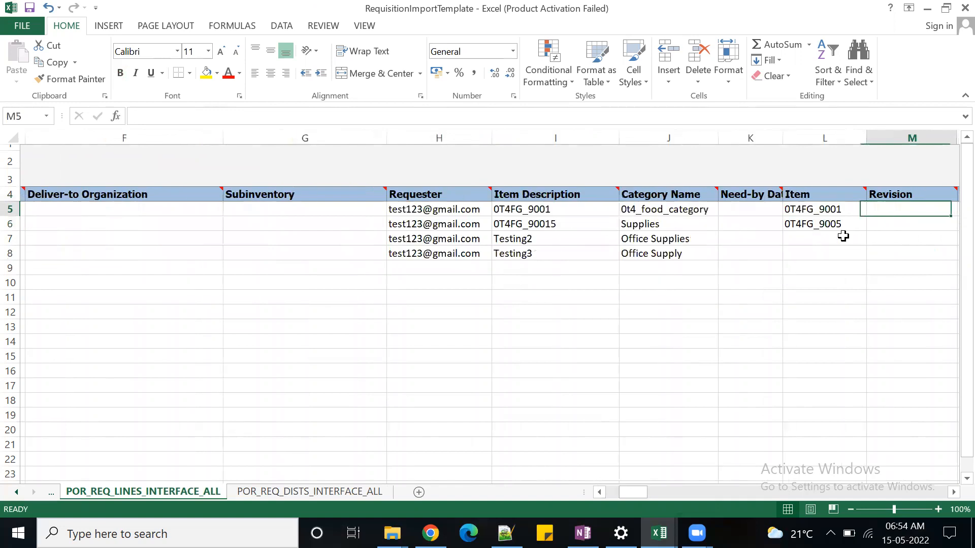
pyautogui.press('Right')
pyautogui.press('Right')
pyautogui.press('Right')
pyautogui.press('Right')
pyautogui.press('Right')
pyautogui.press('Right')
pyautogui.press('Right')
pyautogui.press('Right')
pyautogui.press('Right')
pyautogui.press('Right')
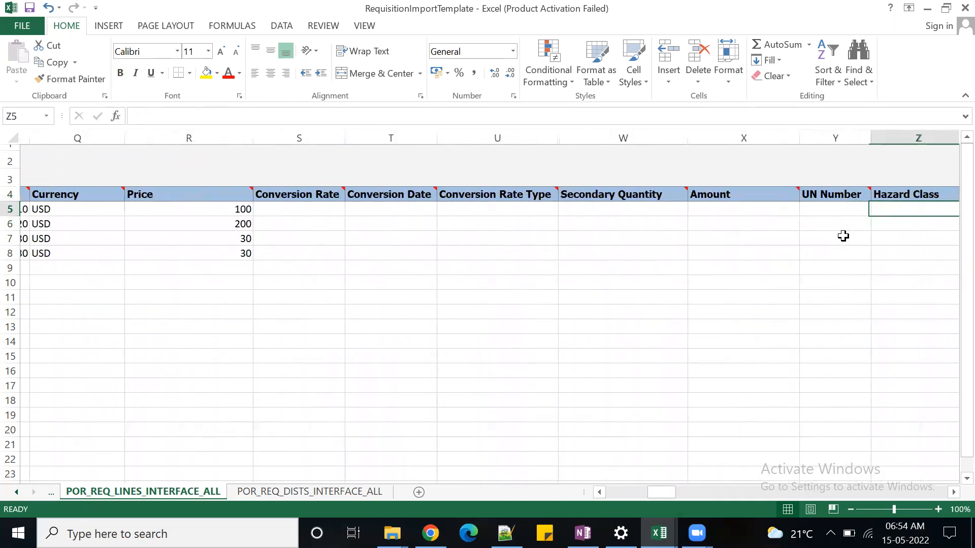
pyautogui.press('Right')
pyautogui.press('Right')
pyautogui.press('Right')
pyautogui.press('Right')
pyautogui.press('Right')
pyautogui.press('Right')
pyautogui.press('Right')
pyautogui.press('Right')
pyautogui.press('Right')
pyautogui.press('Right')
pyautogui.press('Right')
pyautogui.press('Right')
pyautogui.press('Right')
pyautogui.press('Right')
pyautogui.press('Right')
pyautogui.press('Right')
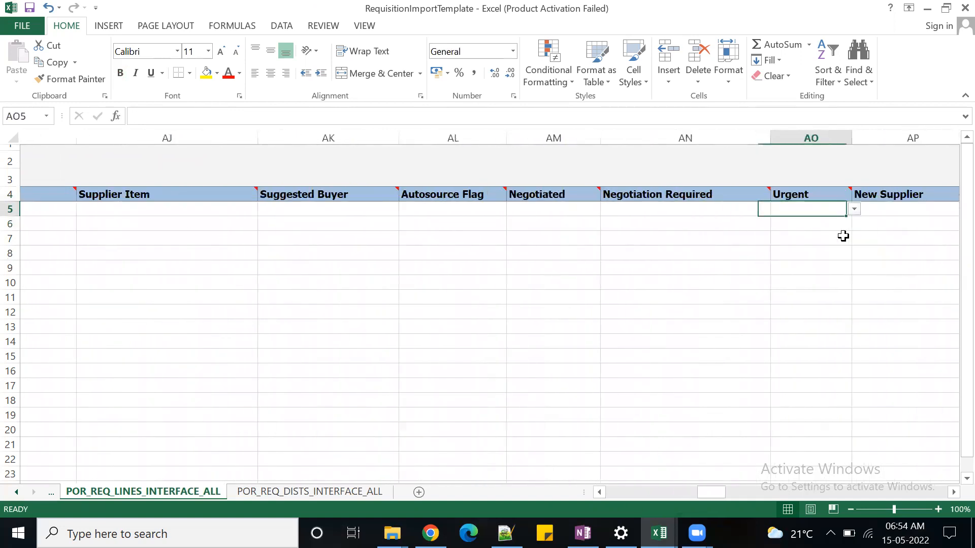
pyautogui.press('Right')
pyautogui.press('Right')
pyautogui.press('Right')
pyautogui.press('Right')
pyautogui.press('Right')
pyautogui.press('Right')
pyautogui.press('Right')
pyautogui.press('Right')
pyautogui.press('Right')
pyautogui.press('Right')
pyautogui.press('Right')
pyautogui.press('Right')
pyautogui.press('Right')
pyautogui.press('Right')
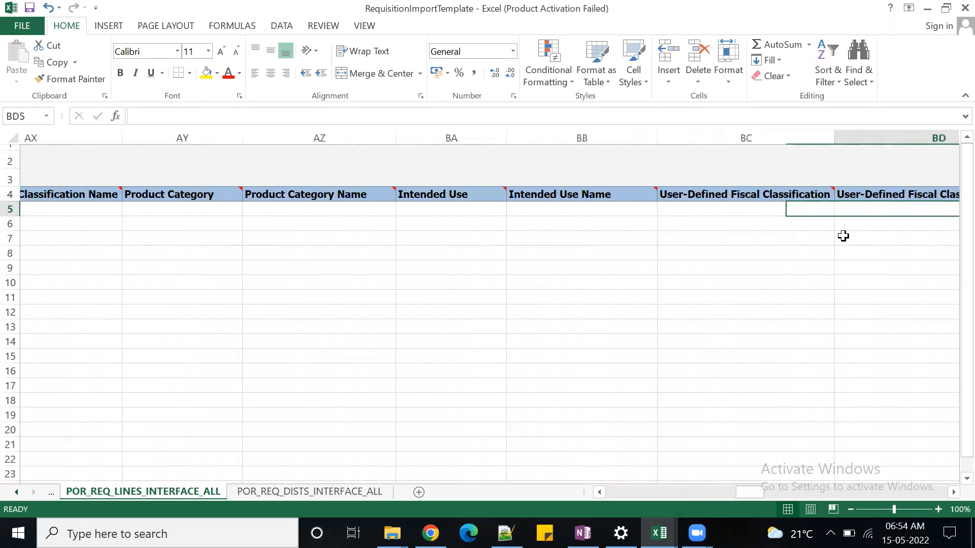
pyautogui.press('Right')
pyautogui.press('Right')
pyautogui.press('Right')
pyautogui.press('Right')
pyautogui.press('Right')
pyautogui.press('Right')
pyautogui.press('Right')
pyautogui.press('Right')
pyautogui.press('Right')
pyautogui.press('Right')
pyautogui.press('Right')
pyautogui.press('Right')
pyautogui.press('Right')
pyautogui.press('Right')
pyautogui.press('Right')
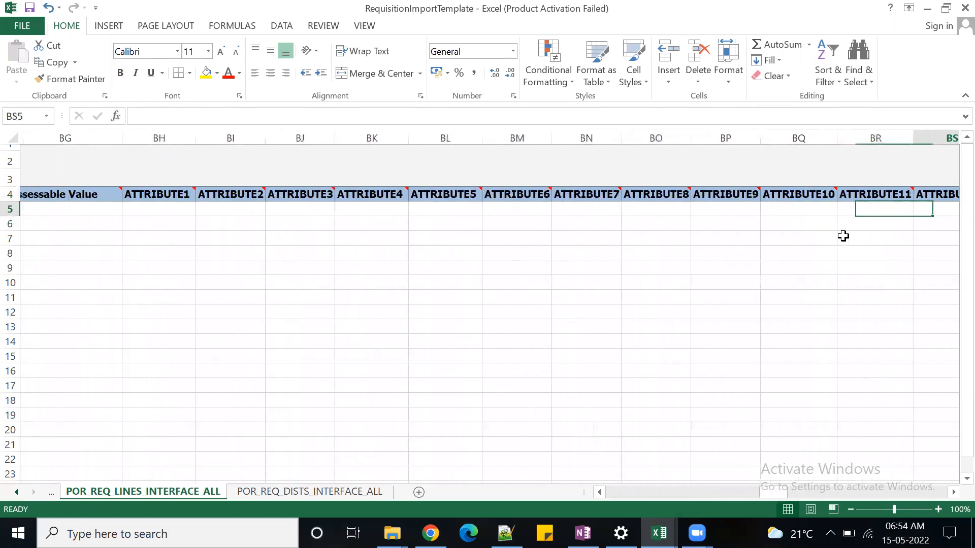
pyautogui.press('Right')
pyautogui.press('Right')
pyautogui.press('Right')
pyautogui.press('Right')
pyautogui.press('Right')
pyautogui.press('Right')
pyautogui.press('Right')
pyautogui.press('Right')
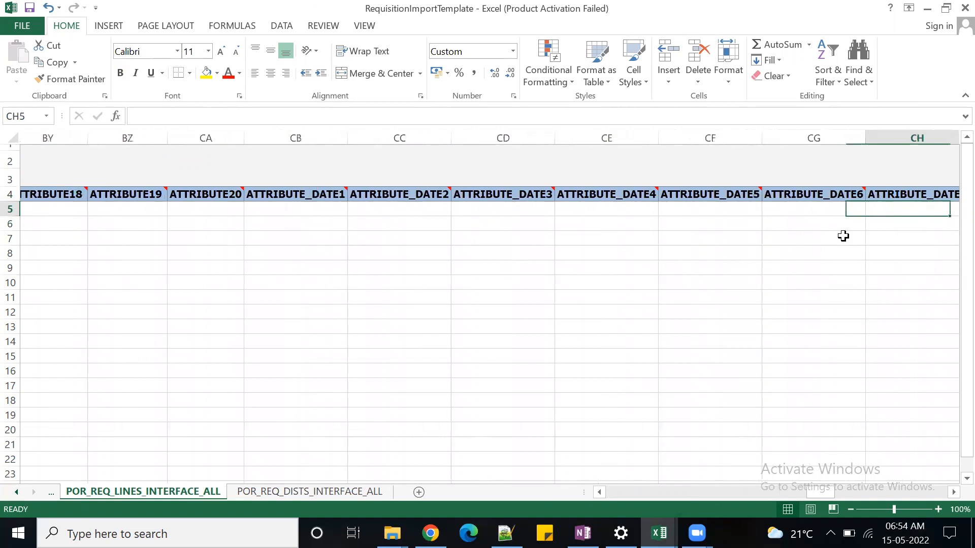
pyautogui.click(952, 492)
pyautogui.click(952, 492)
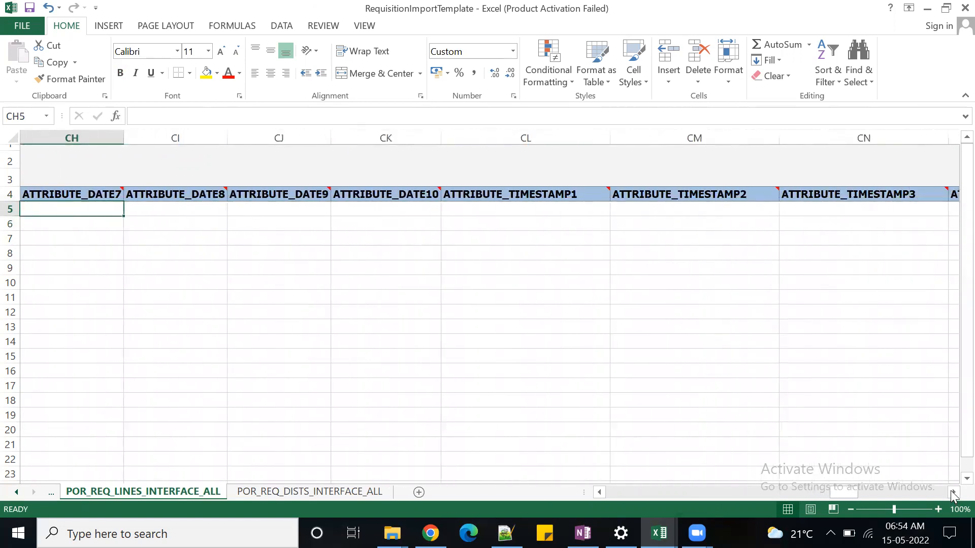
pyautogui.moveTo(843, 491); pyautogui.dragTo(935, 470)
pyautogui.doubleClick(591, 224)
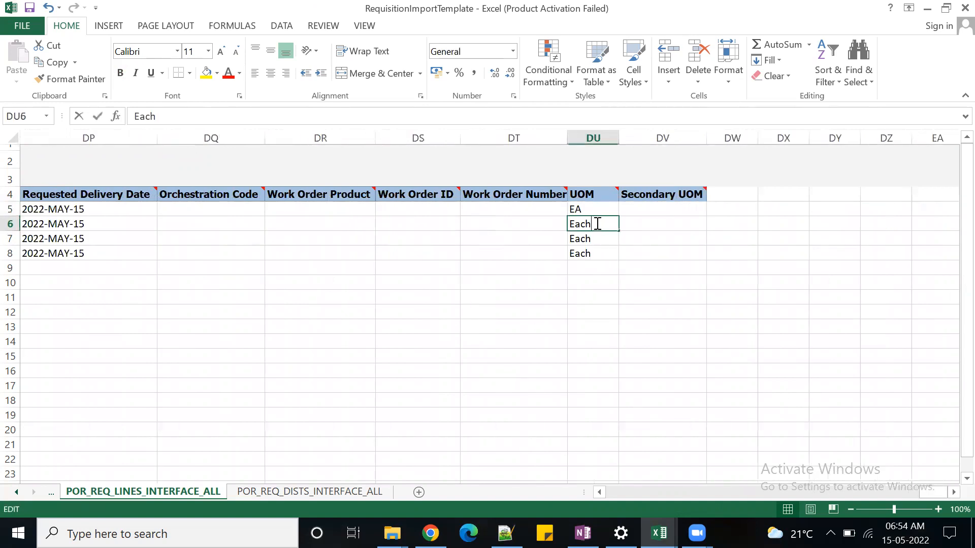
pyautogui.doubleClick(579, 224)
pyautogui.write('EA')
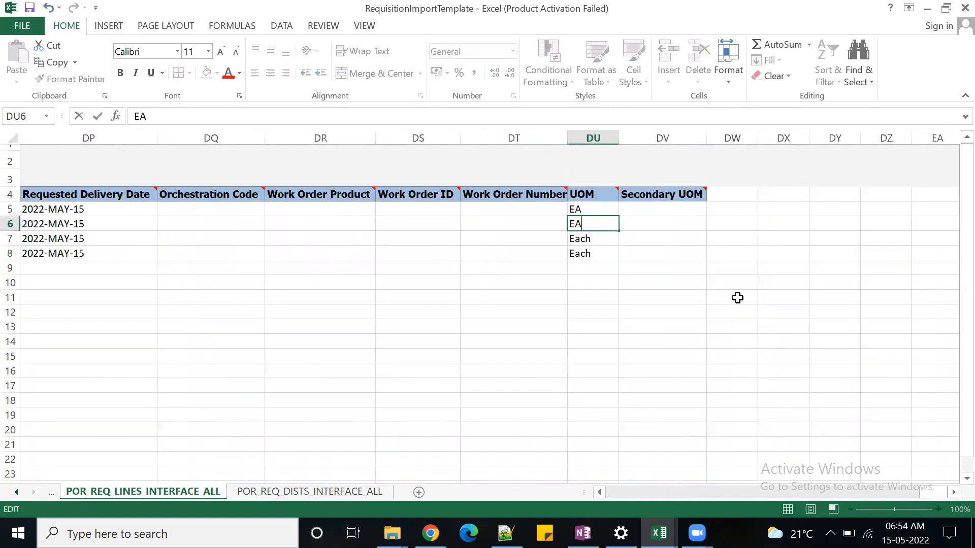
pyautogui.press('Tab')
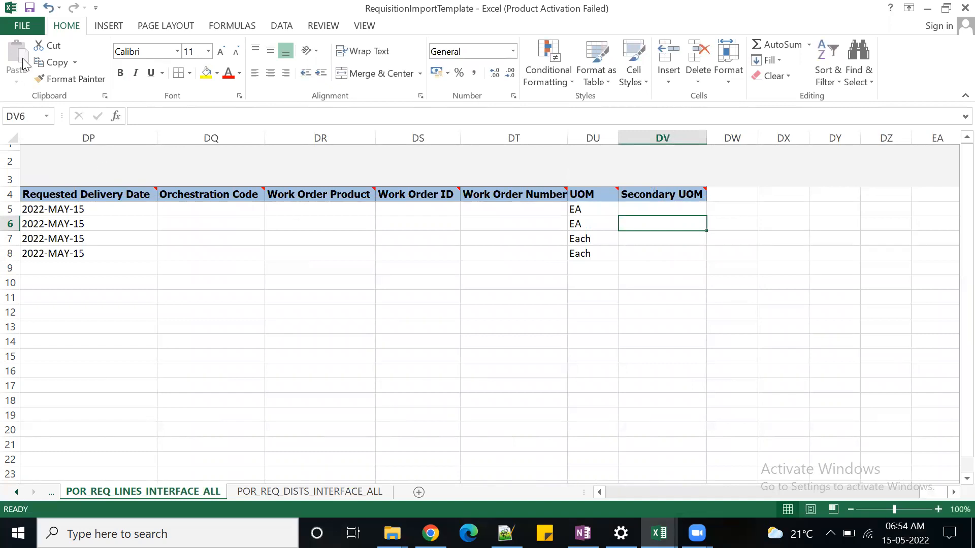
# Save the workbook, accepting the personal information warning, and return to the first columns and sheets of the template
pyautogui.click(32, 9)
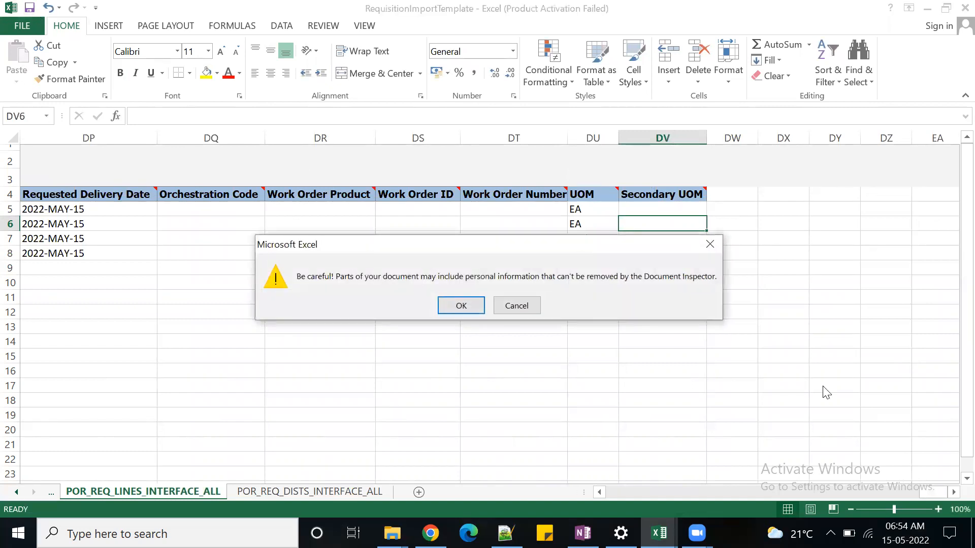
pyautogui.click(463, 306)
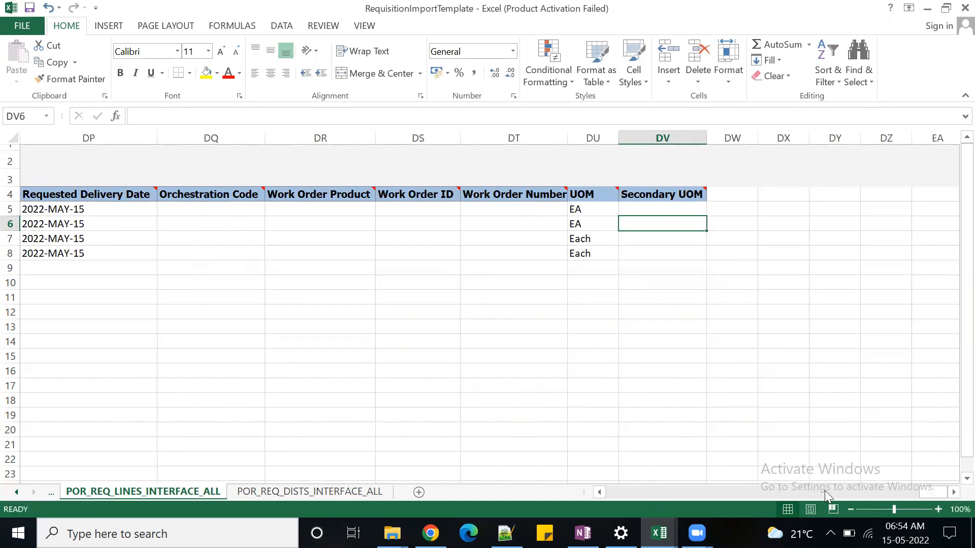
pyautogui.moveTo(928, 493); pyautogui.dragTo(602, 490)
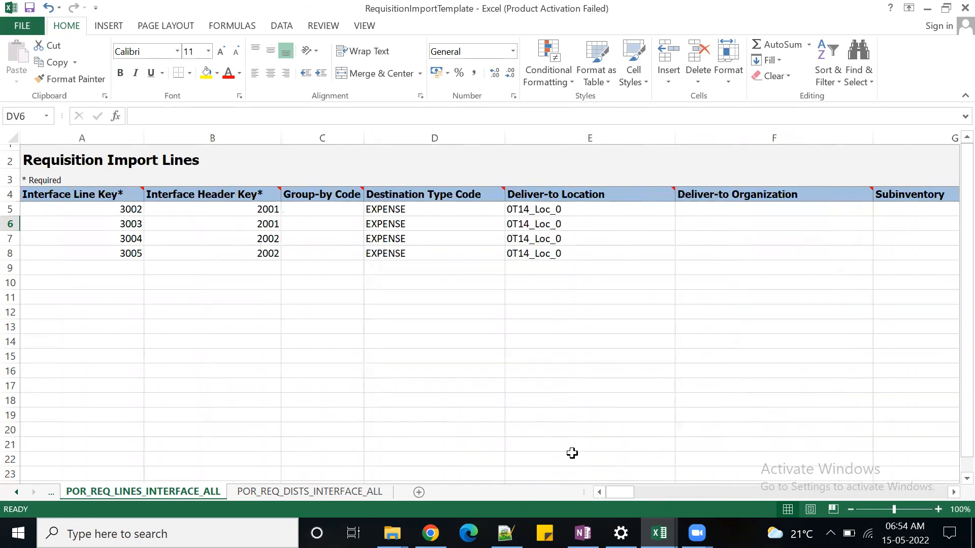
pyautogui.click(16, 492)
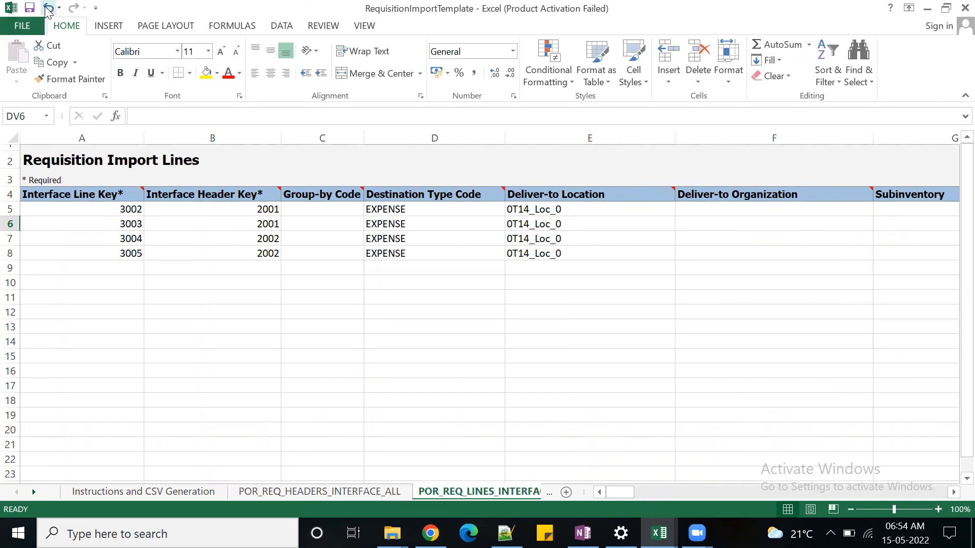
pyautogui.click(29, 8)
pyautogui.click(458, 305)
# Generate the CSV files from the instructions sheet, saving the ZIP over PorImportRequisitions in the PRIMPORT folder
pyautogui.click(169, 490)
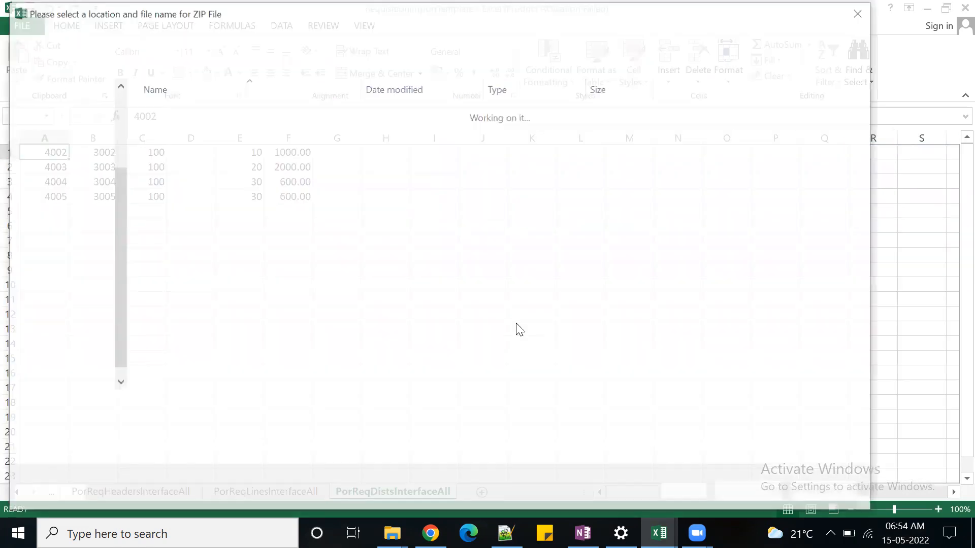
pyautogui.click(195, 111)
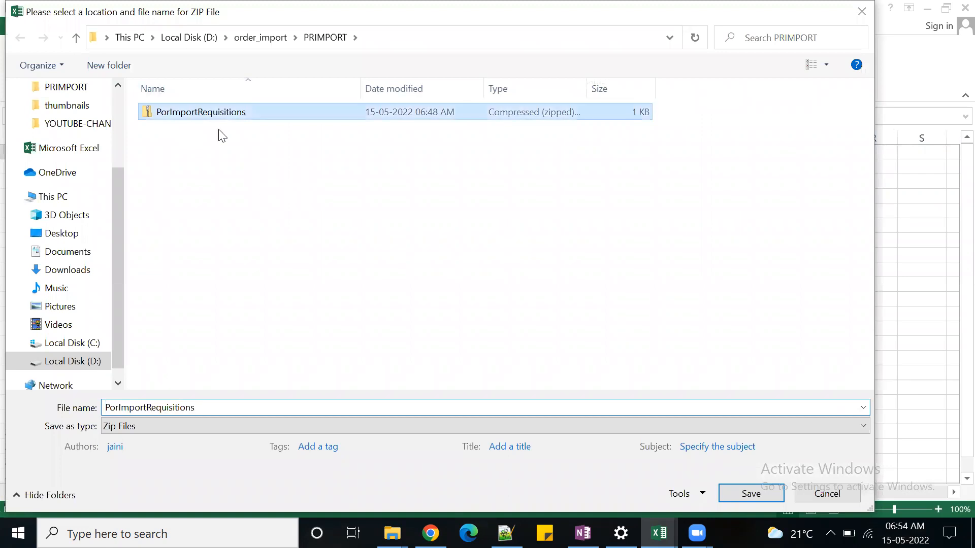
pyautogui.click(747, 495)
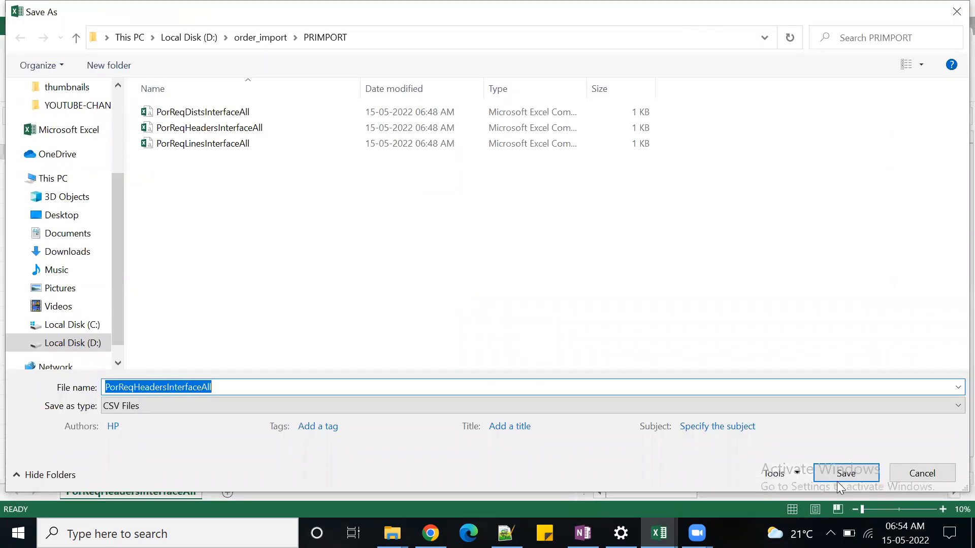
# Save the PorReqHeadersInterfaceAll, PorReqLinesInterfaceAll and PorReqDistsInterfaceAll CSV files in PRIMPORT and dismiss the completion message
pyautogui.click(842, 479)
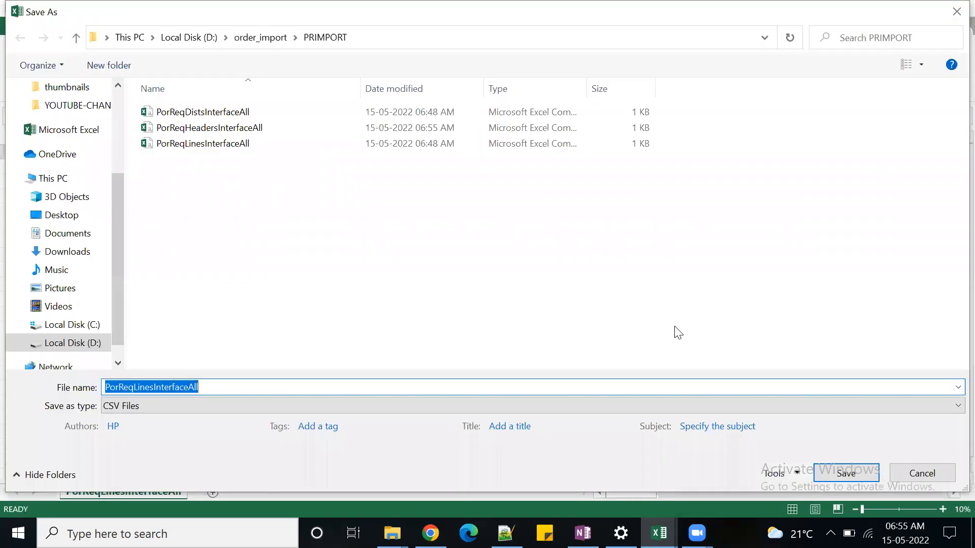
pyautogui.click(843, 479)
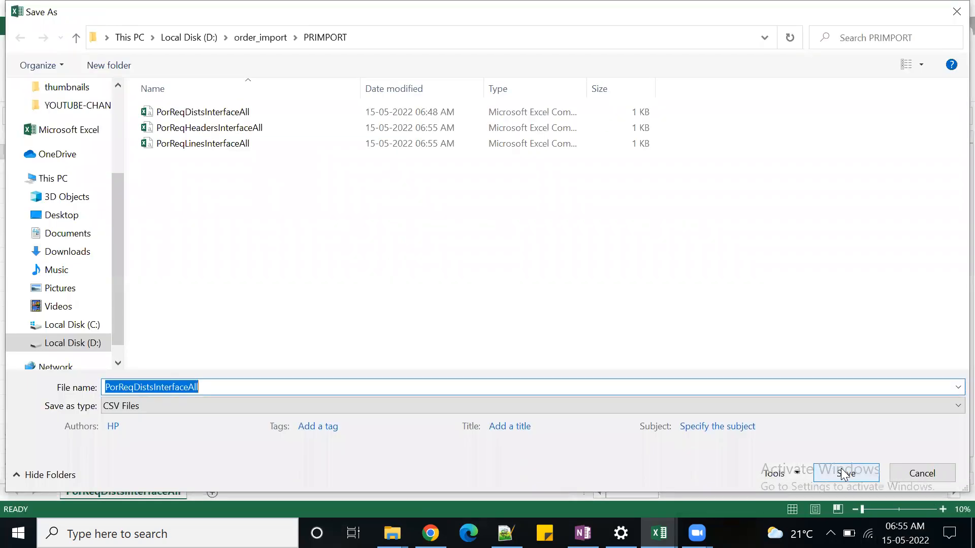
pyautogui.click(843, 472)
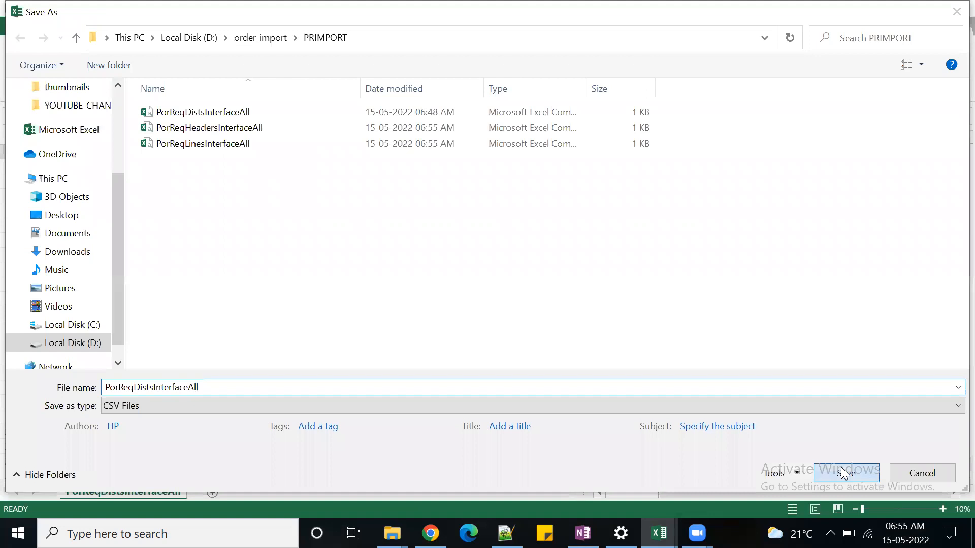
pyautogui.click(528, 319)
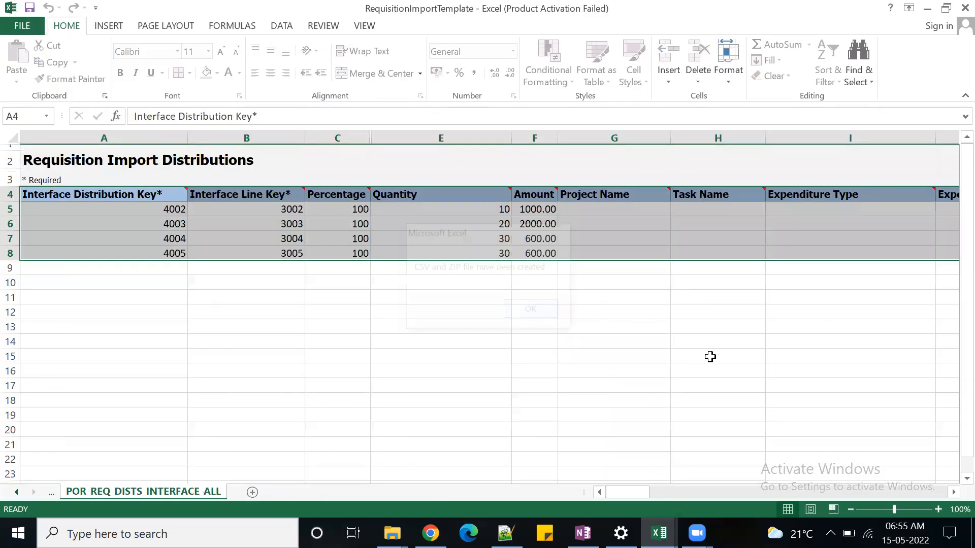
# Switch to the Oracle scheduled processes page in Chrome and close the Attachments dialog of the Import Requisitions run
pyautogui.moveTo(430, 533)
pyautogui.click(433, 480)
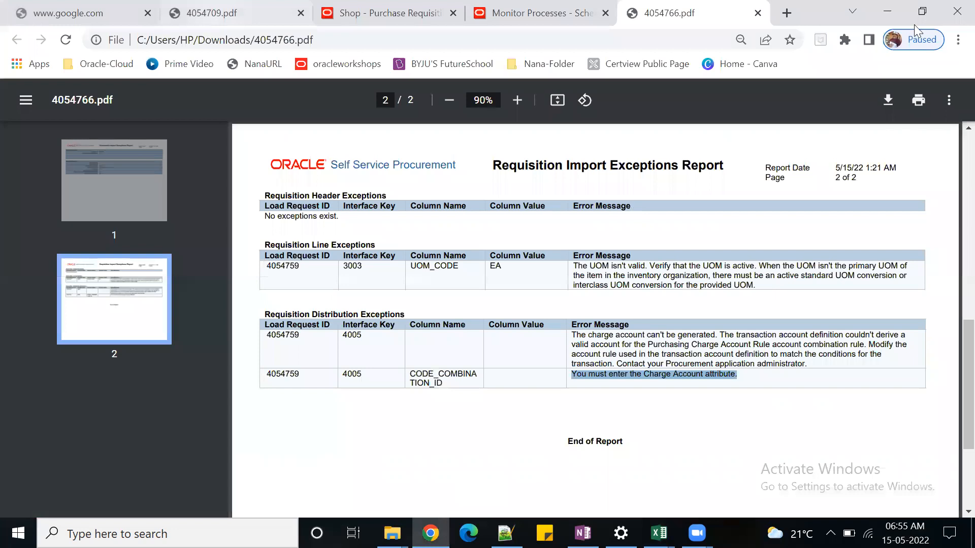
pyautogui.moveTo(658, 533)
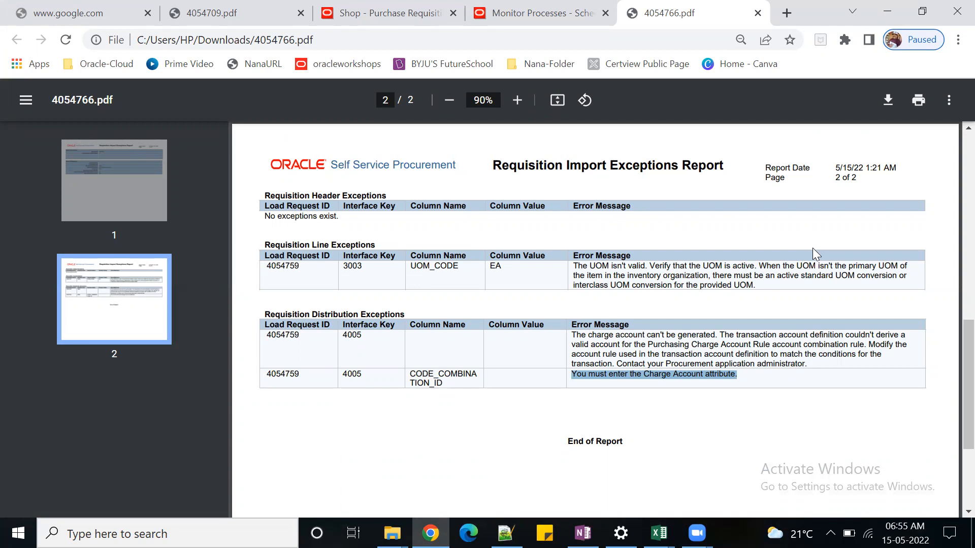
pyautogui.click(922, 11)
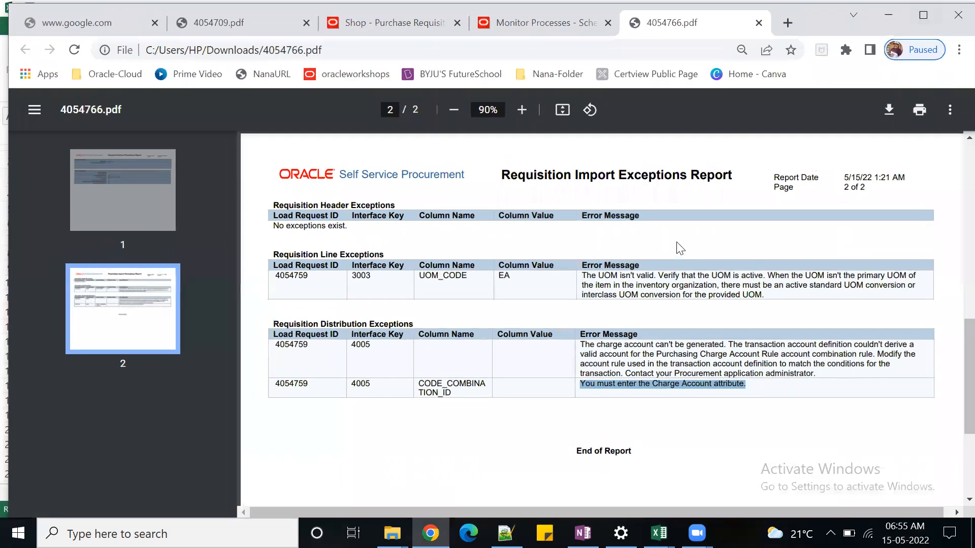
pyautogui.click(538, 23)
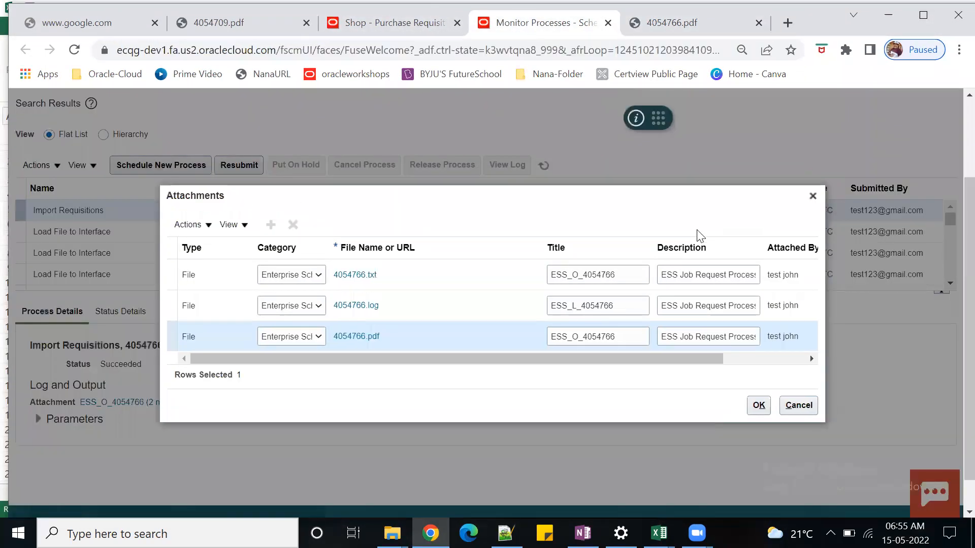
pyautogui.click(812, 195)
# Start scheduling a new process with the Load Interface File for Import job
pyautogui.click(174, 164)
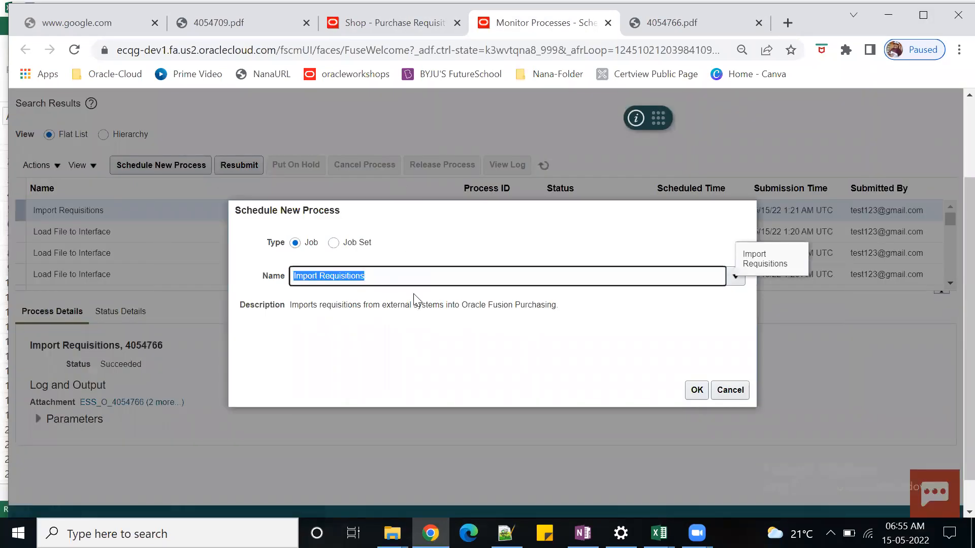
pyautogui.write('Load Inte')
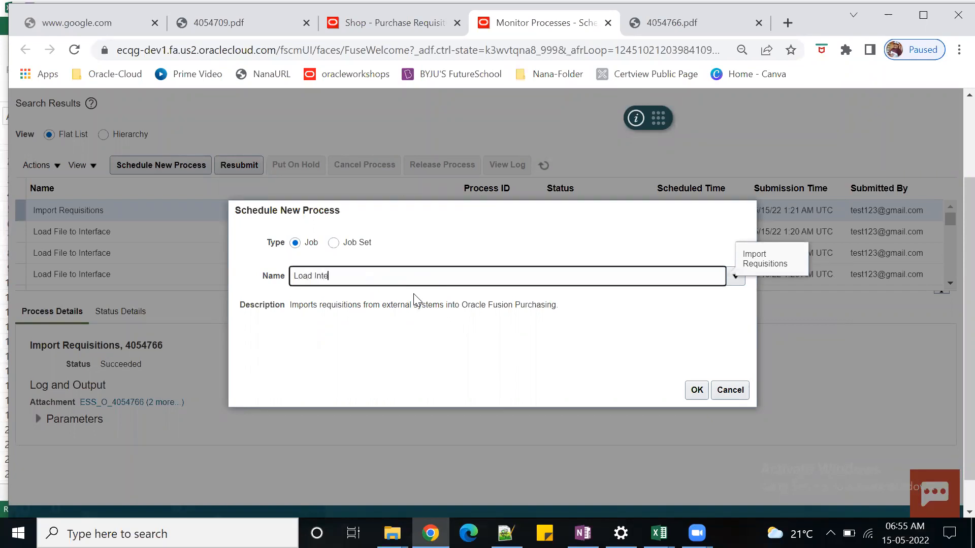
pyautogui.write('rface')
pyautogui.press('Tab')
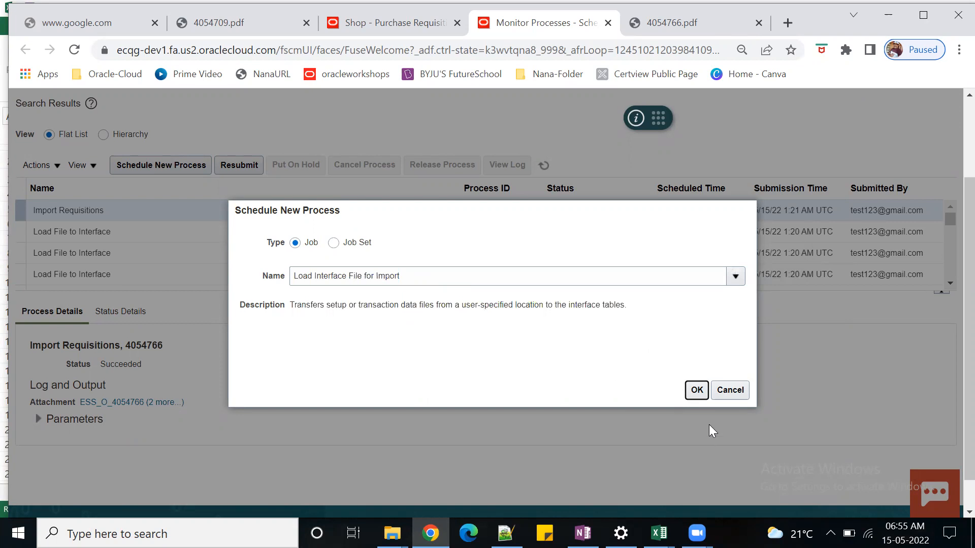
pyautogui.click(697, 391)
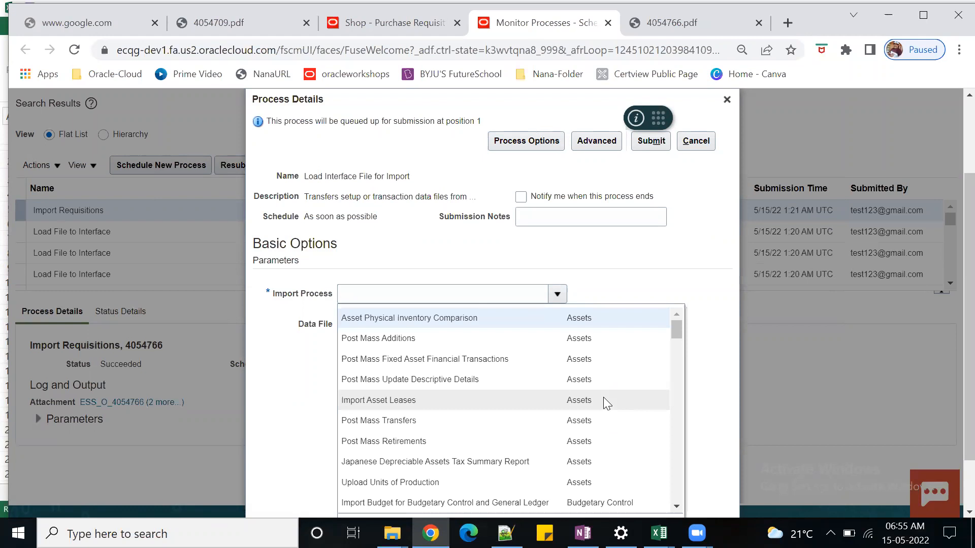
# Search the import processes for "Import Requ" and set the Import Process parameter to Import Requisitions
pyautogui.scroll(-1, 931, 384)
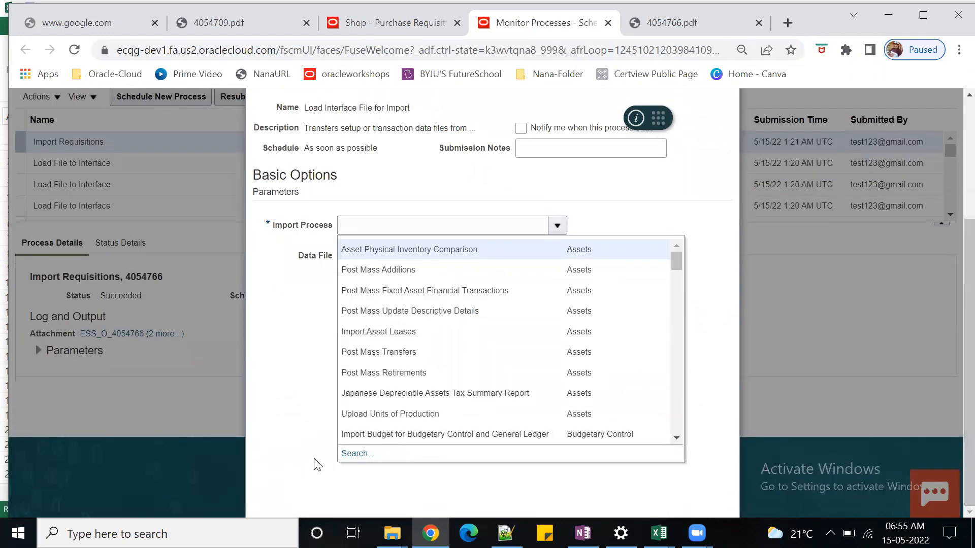
pyautogui.click(356, 454)
pyautogui.click(454, 283)
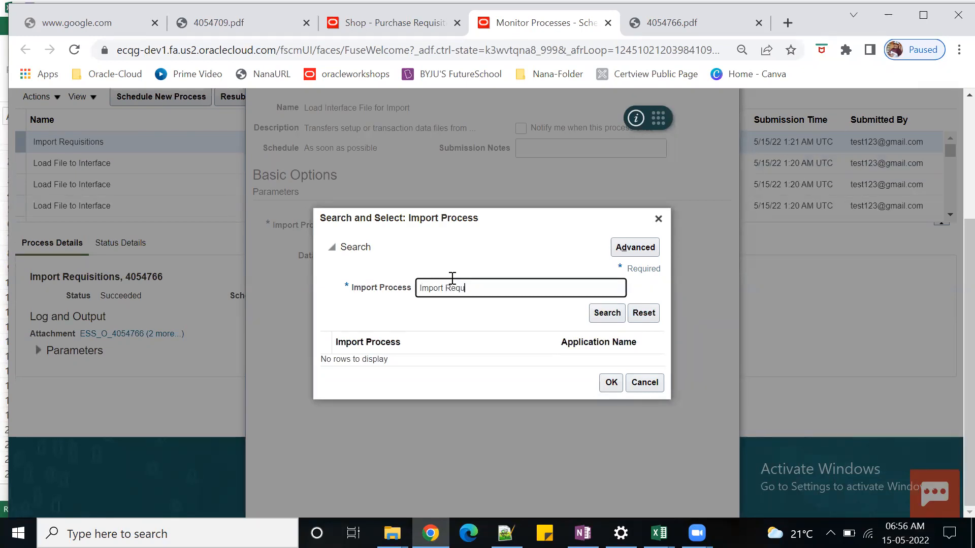
pyautogui.click(607, 313)
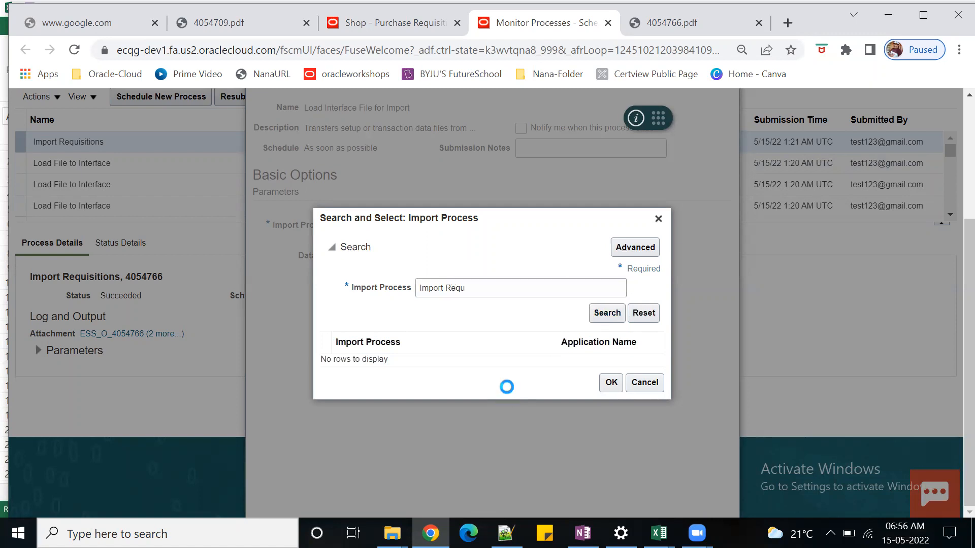
pyautogui.click(462, 358)
pyautogui.click(612, 388)
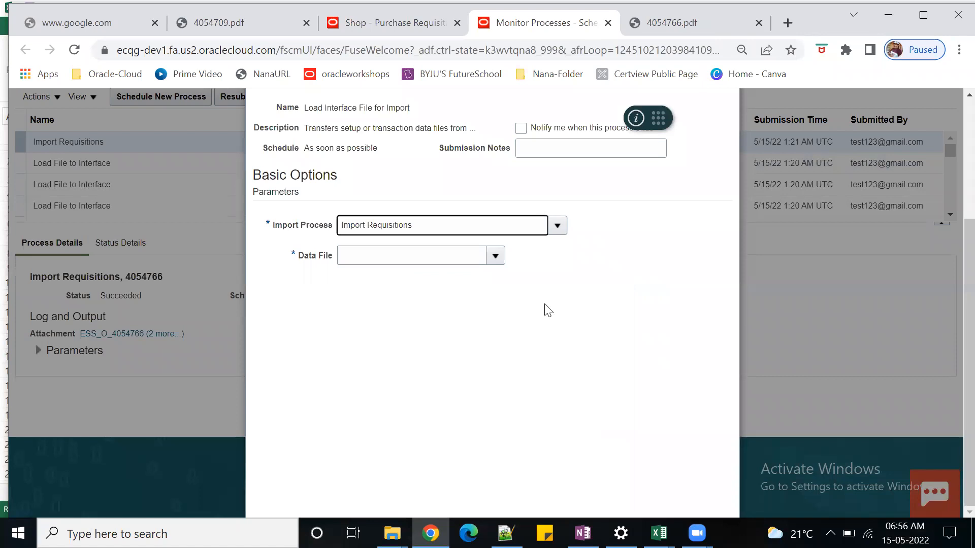
# Upload the PorImportRequisitions ZIP file from the PRIMPORT folder as the Data File for the load process
pyautogui.click(494, 255)
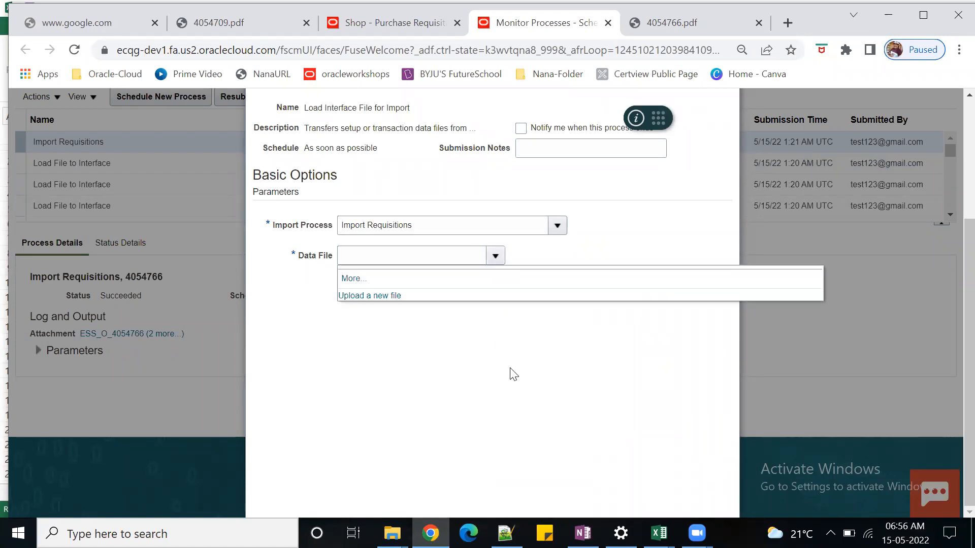
pyautogui.click(381, 296)
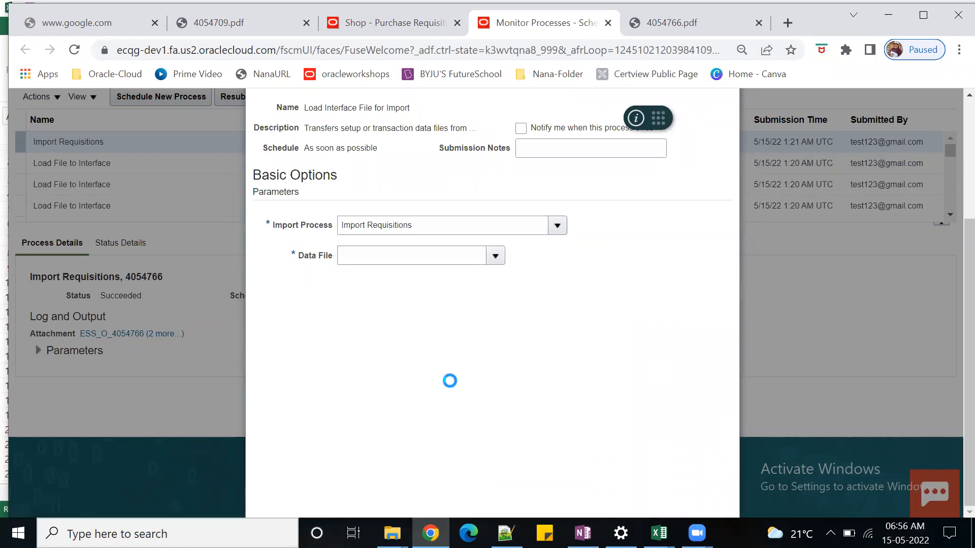
pyautogui.click(439, 301)
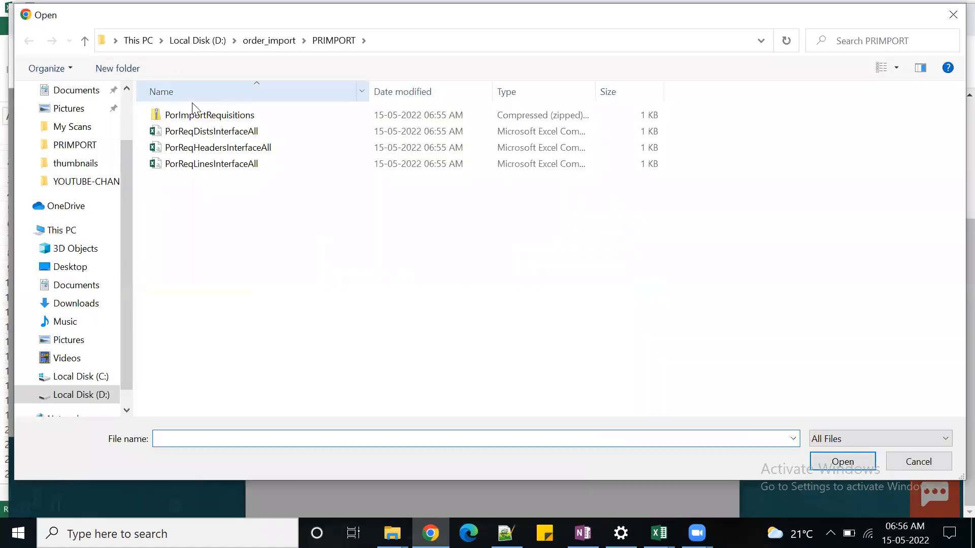
pyautogui.click(208, 115)
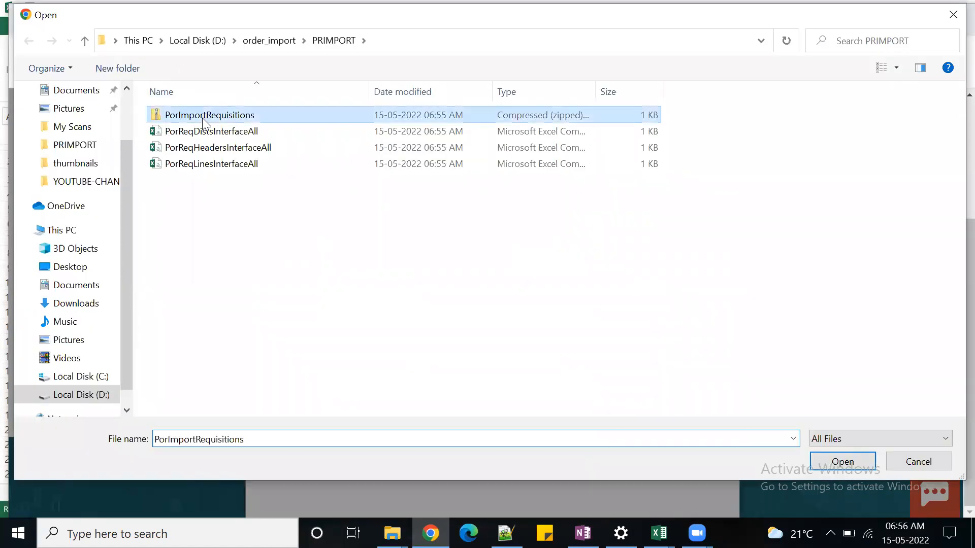
pyautogui.click(844, 461)
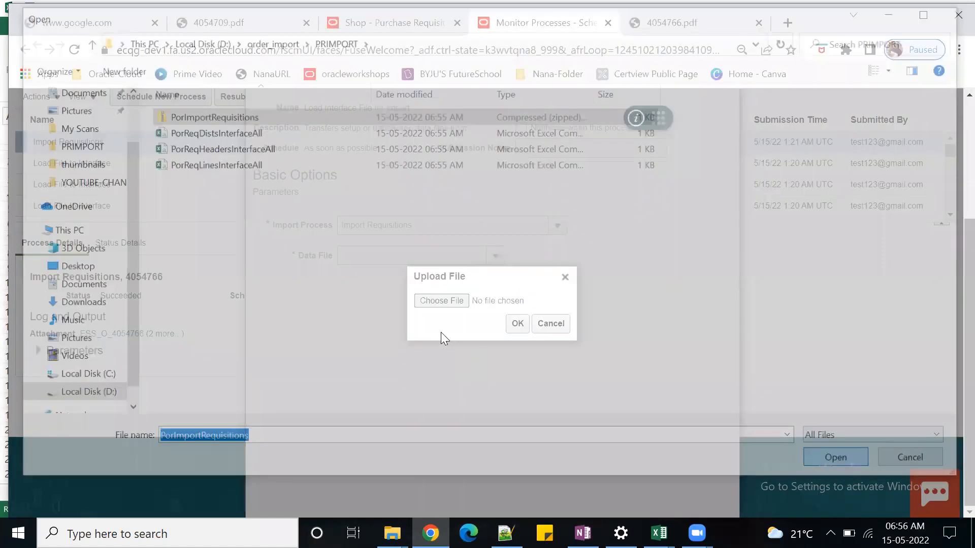
pyautogui.click(516, 324)
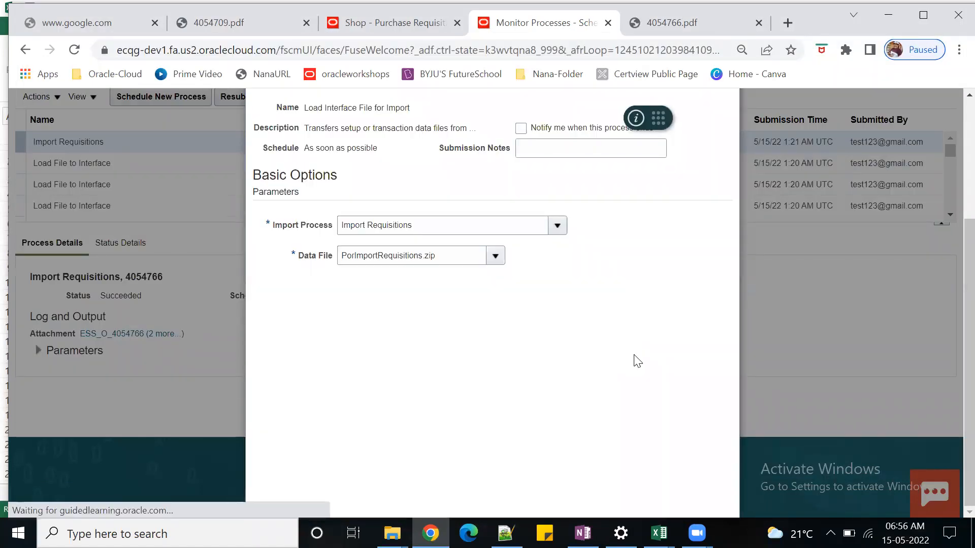
# Submit the Load Interface File for Import process and acknowledge the submission confirmation
pyautogui.scroll(4, 635, 359)
pyautogui.click(648, 254)
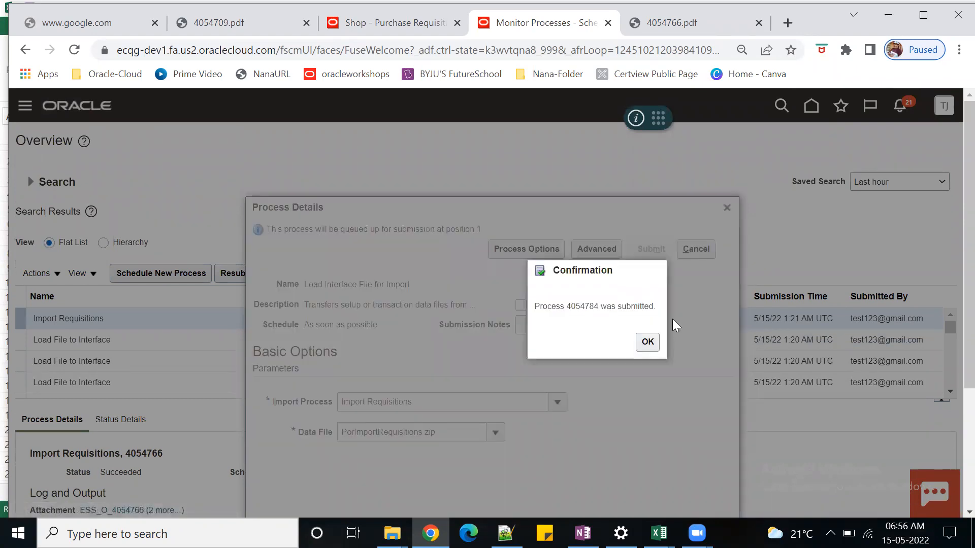
pyautogui.click(648, 342)
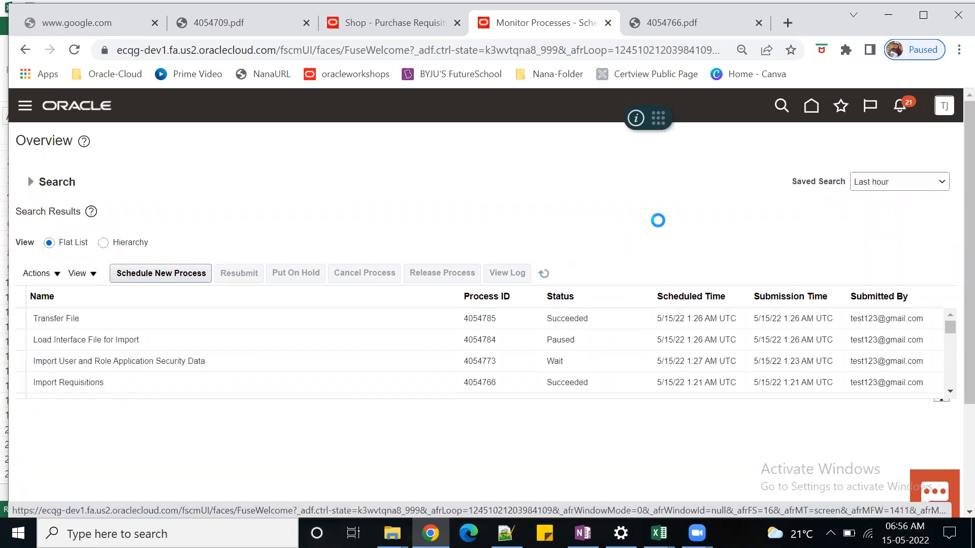
# Expand the process search criteria, inspect the Submitted By filter, and refresh the results to check the load processes' statuses
pyautogui.click(36, 185)
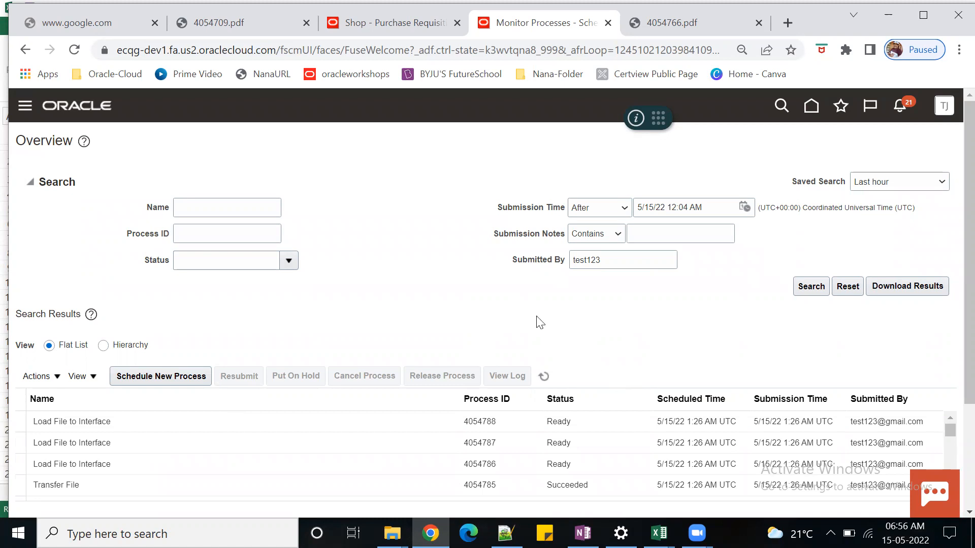
pyautogui.moveTo(514, 267); pyautogui.dragTo(568, 268)
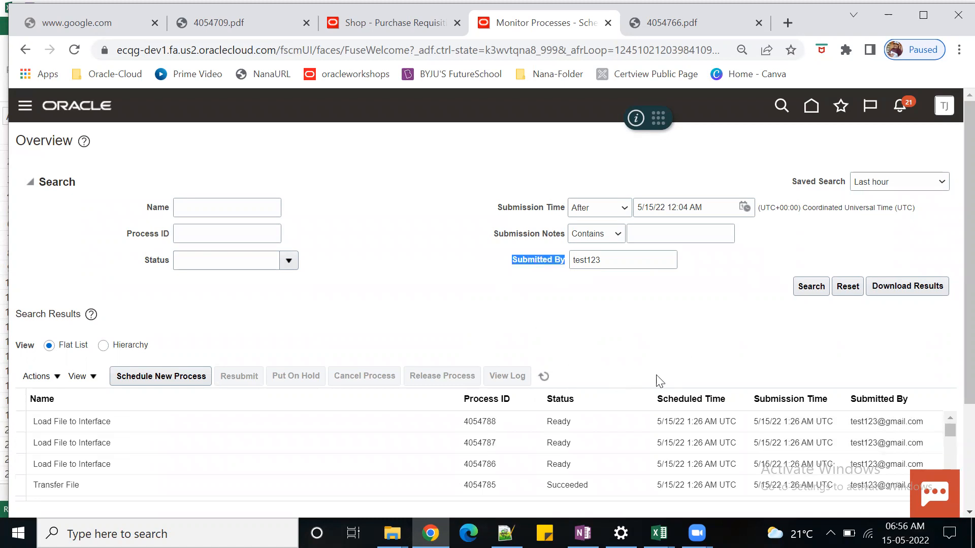
pyautogui.moveTo(616, 262); pyautogui.dragTo(577, 260)
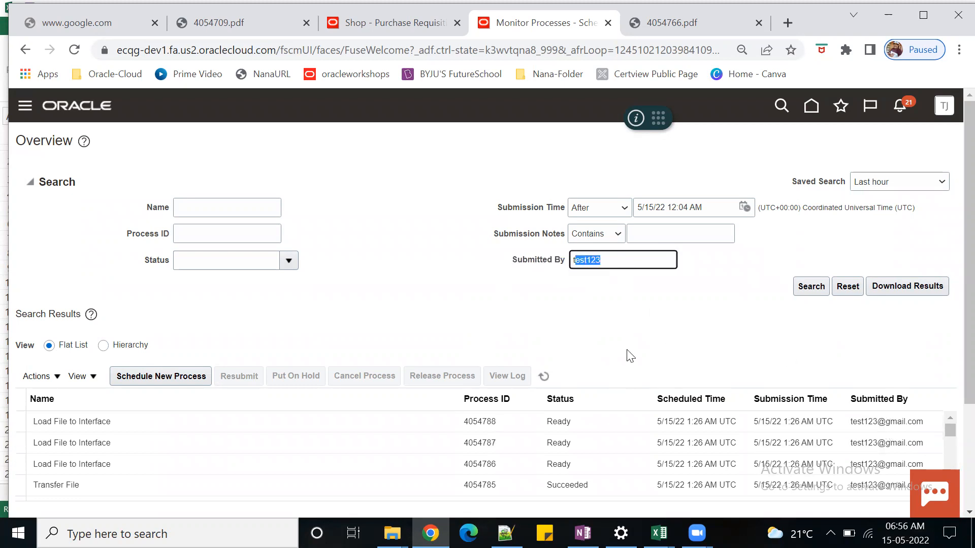
pyautogui.click(543, 377)
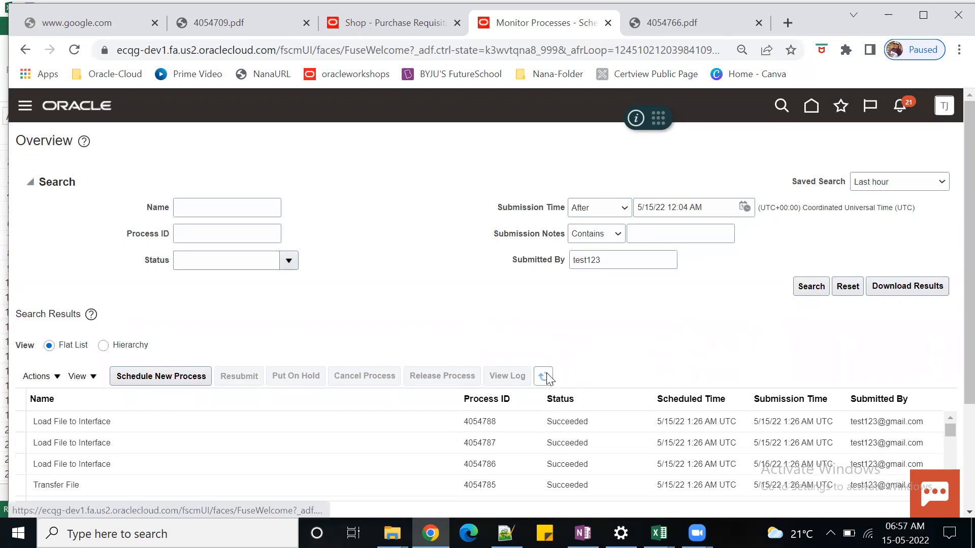
pyautogui.scroll(-2, 749, 330)
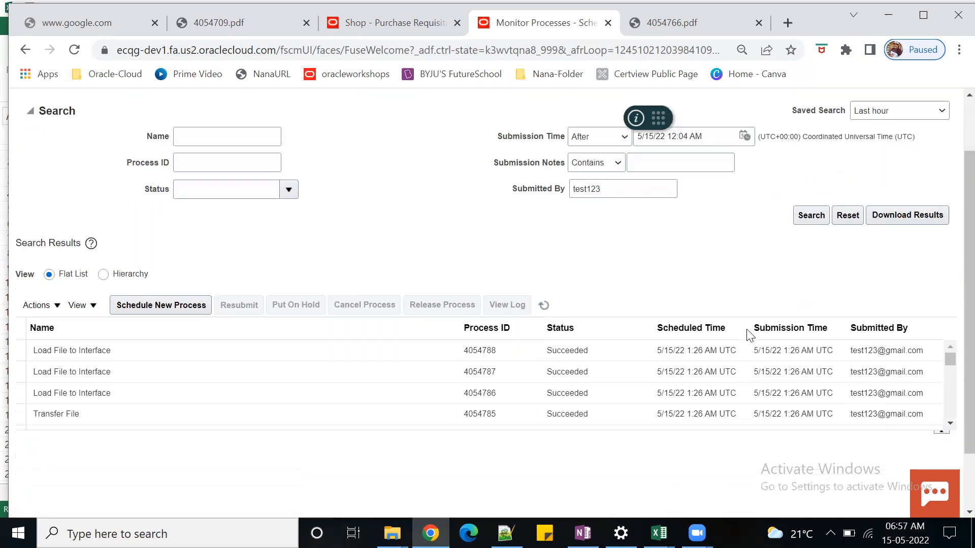
pyautogui.click(951, 421)
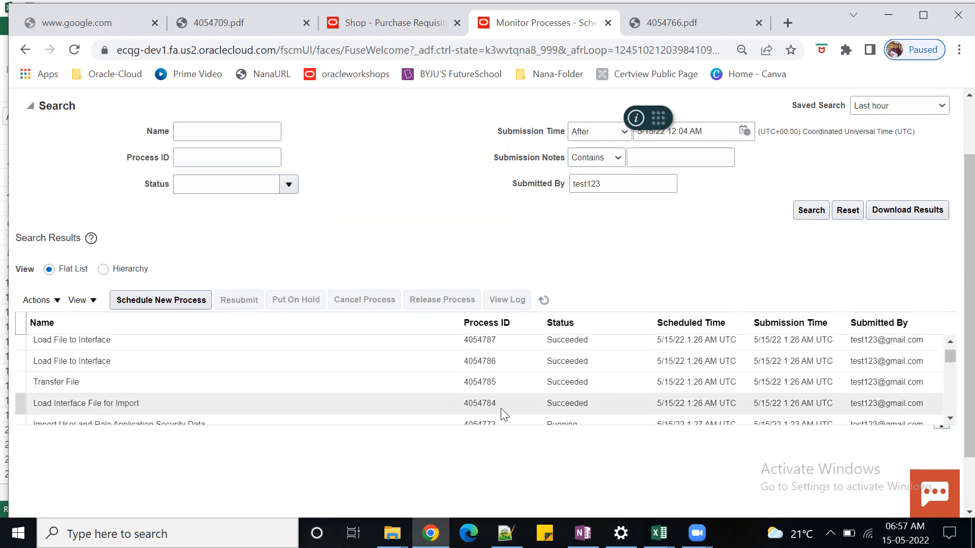
# Schedule and submit the Import Requisitions job with its prefilled parameters, searching for it with "Import Requ"
pyautogui.click(187, 302)
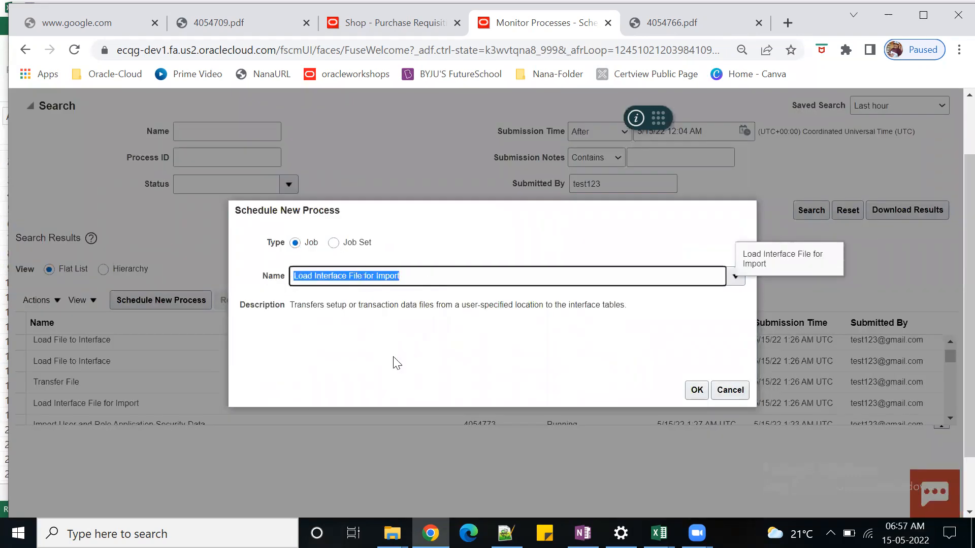
pyautogui.press('BackSpace')
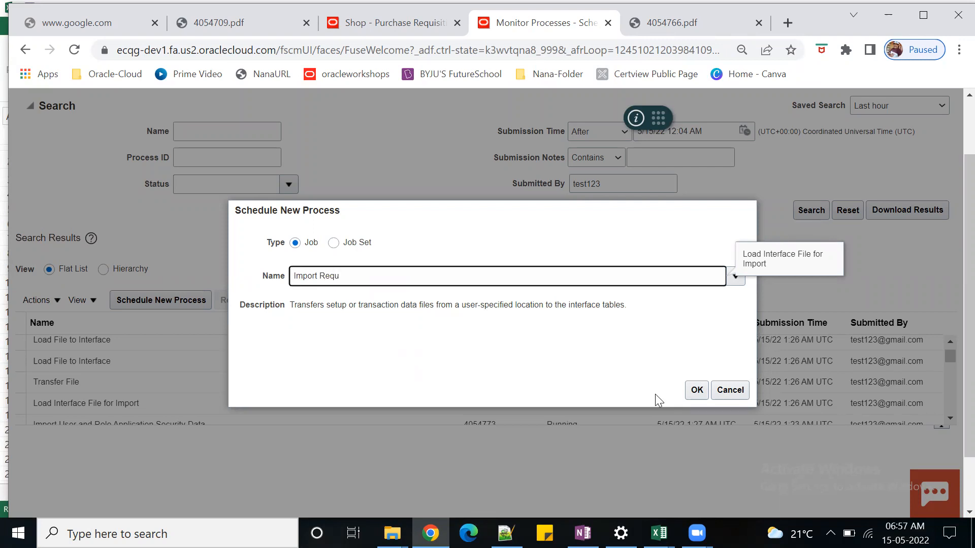
pyautogui.click(696, 390)
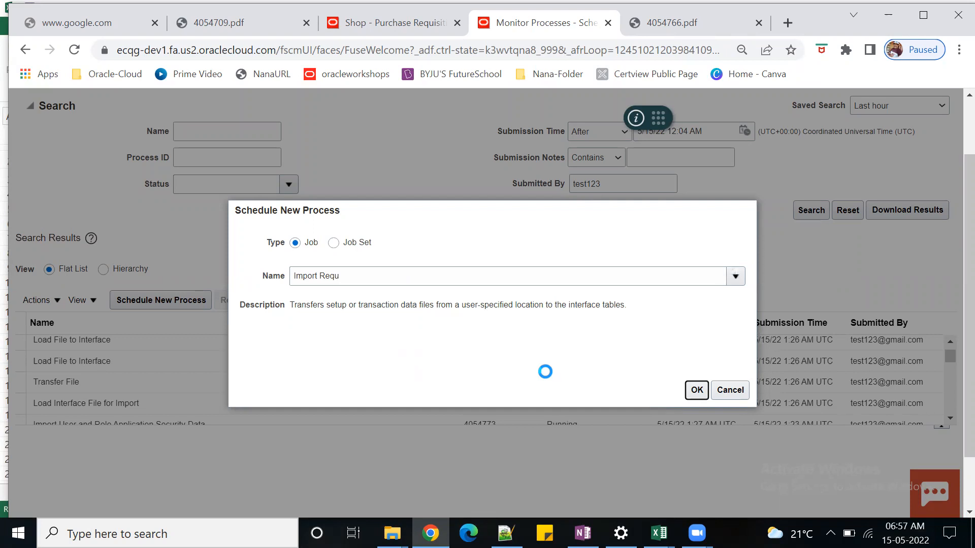
pyautogui.click(693, 391)
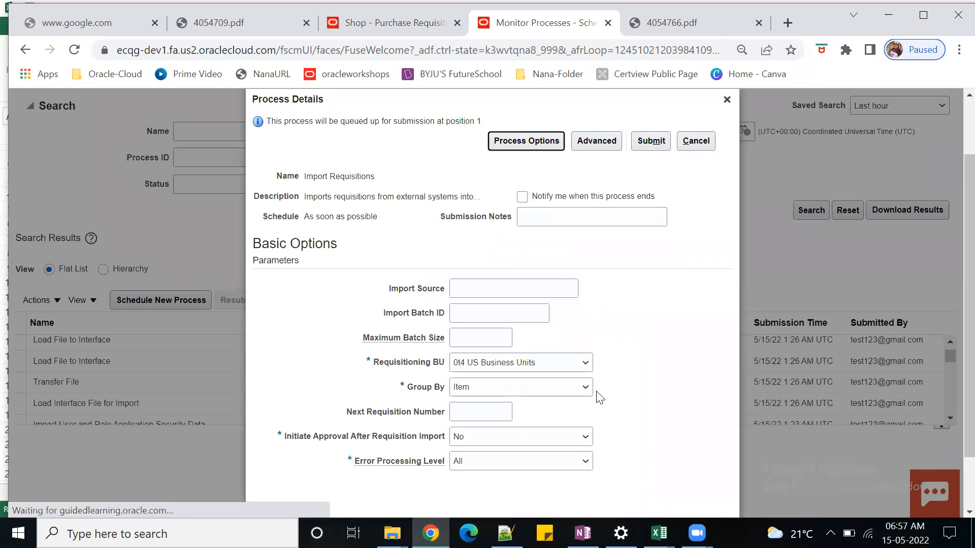
pyautogui.click(651, 141)
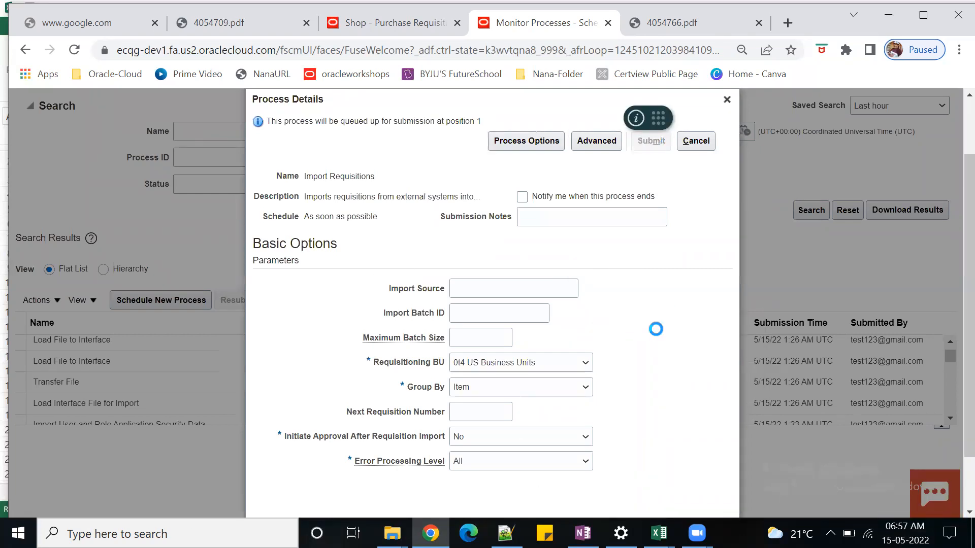
pyautogui.click(647, 235)
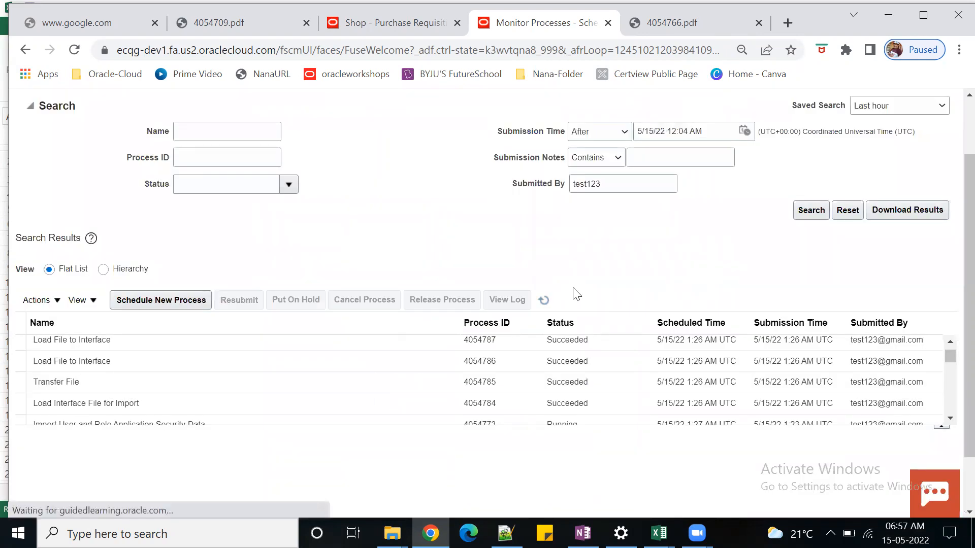
# Refresh the process list, select the newest Import Requisitions run, and open its full list of attachments
pyautogui.click(544, 299)
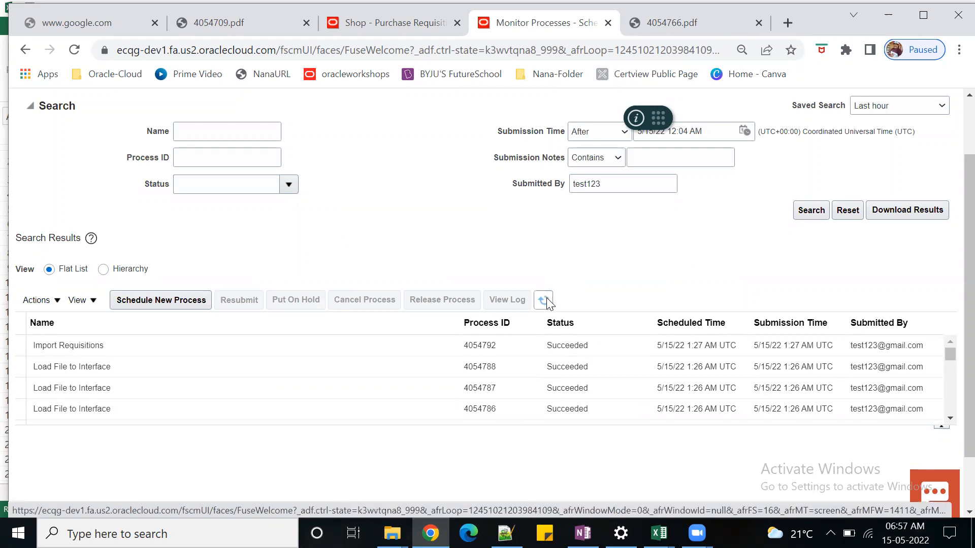
pyautogui.click(615, 344)
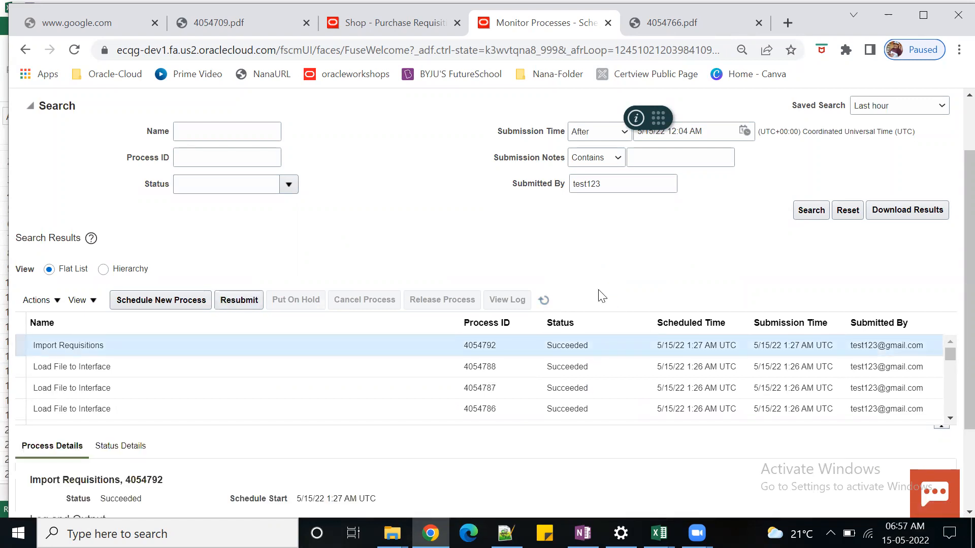
pyautogui.scroll(-2, 465, 398)
pyautogui.click(163, 420)
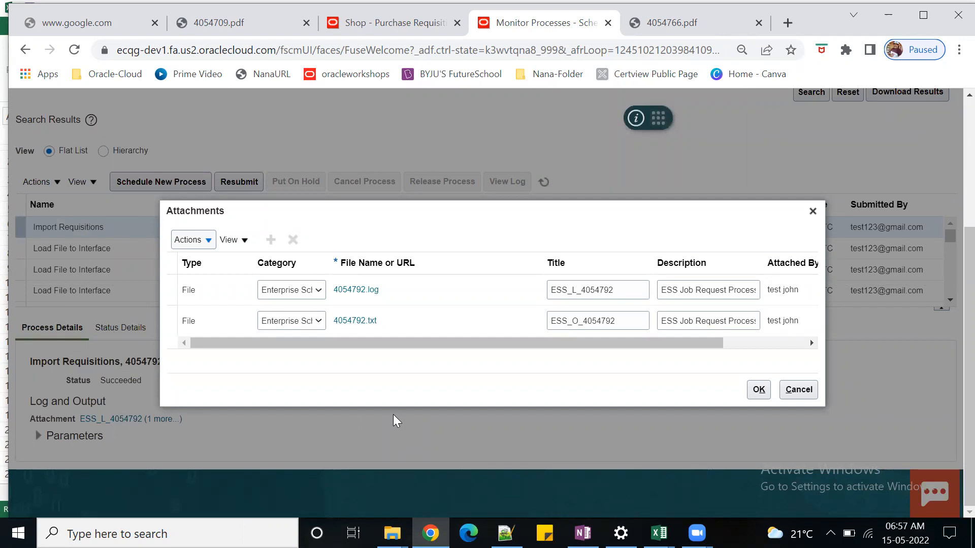
# Download the run's output file 4054792.txt and open it from the Downloads folder
pyautogui.click(355, 321)
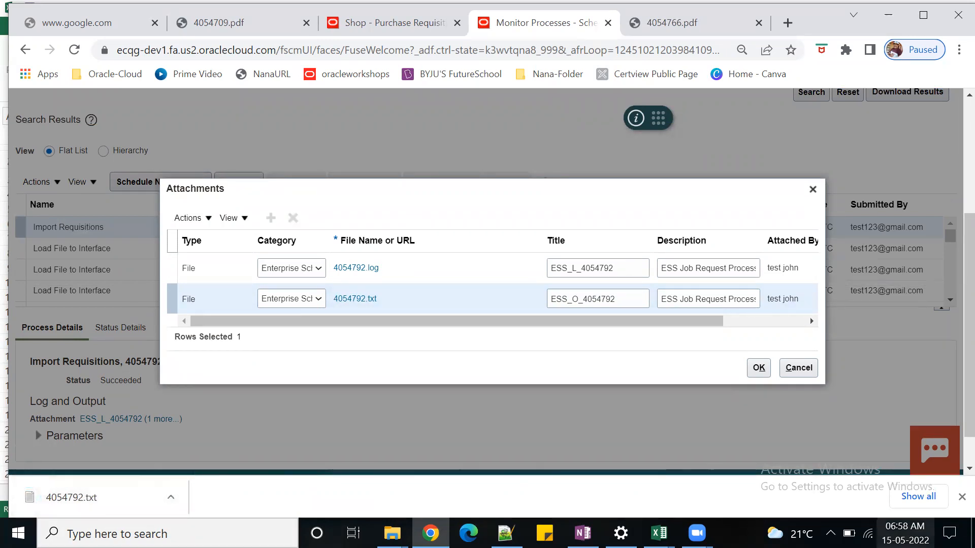
pyautogui.click(922, 496)
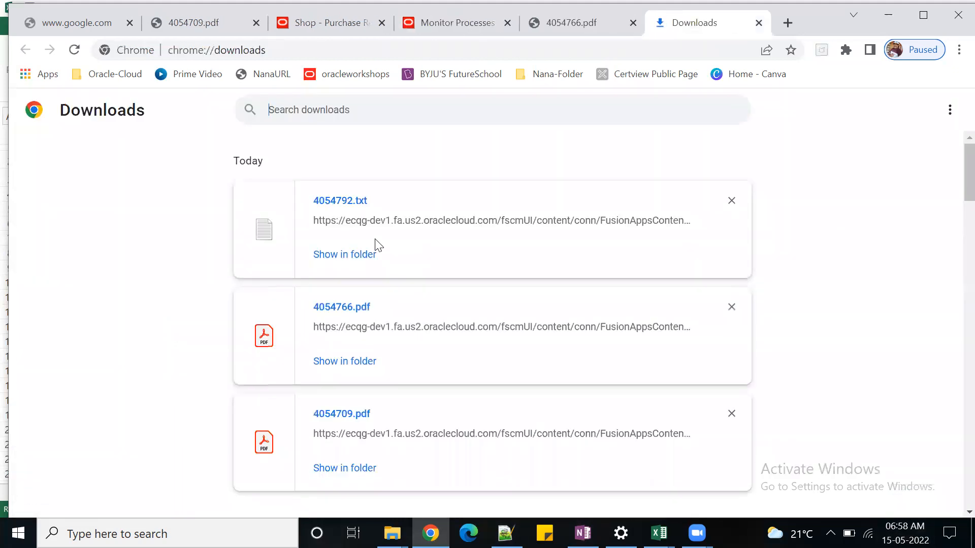
pyautogui.click(350, 254)
pyautogui.doubleClick(176, 189)
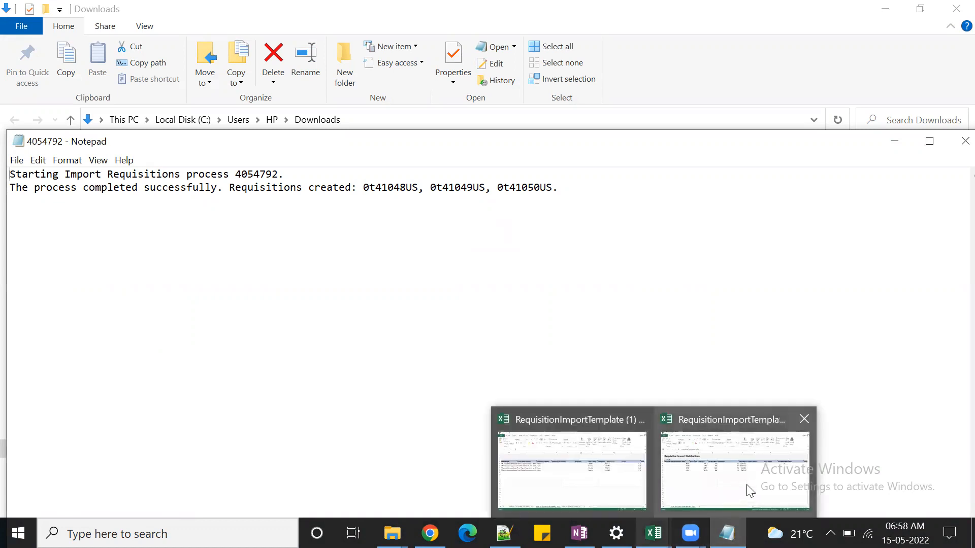
# Switch to the RequisitionImportTemplate (1) workbook in Excel and review the POR_REQ_HEADERS_INTERFACE_ALL sheet from its first column
pyautogui.click(598, 474)
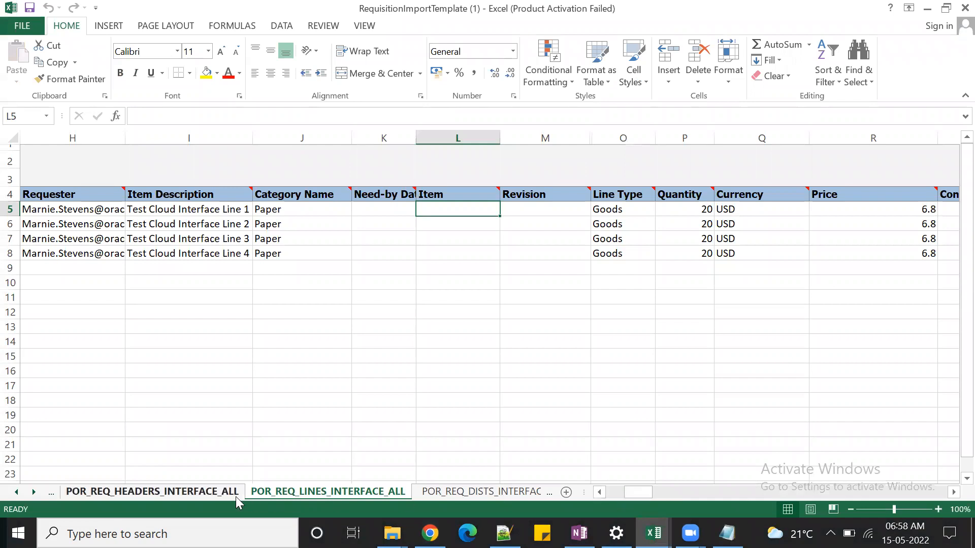
pyautogui.click(161, 491)
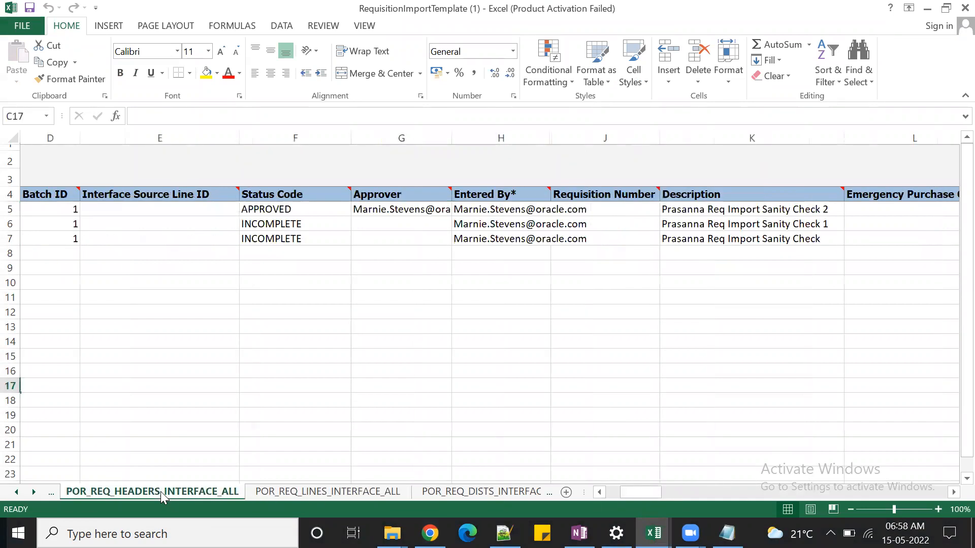
pyautogui.click(16, 495)
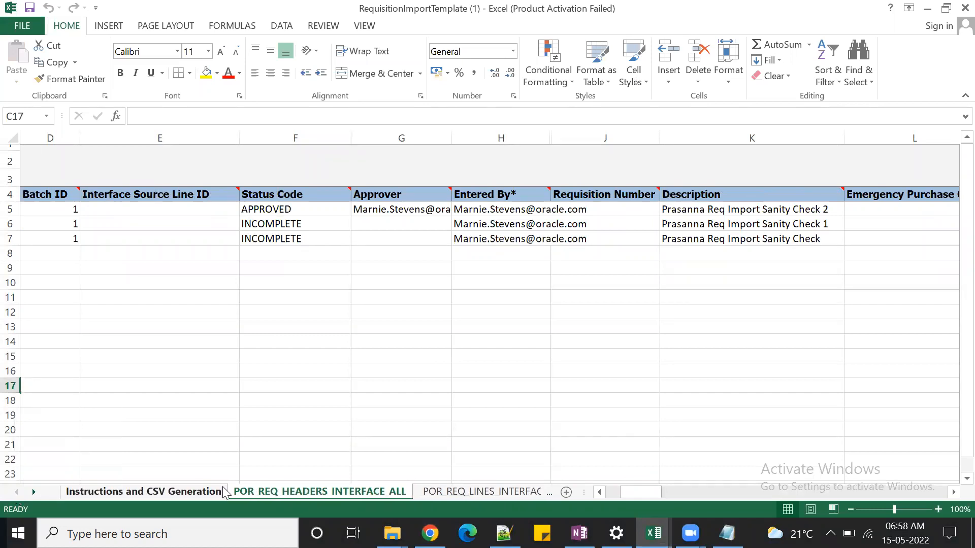
pyautogui.moveTo(637, 491); pyautogui.dragTo(563, 493)
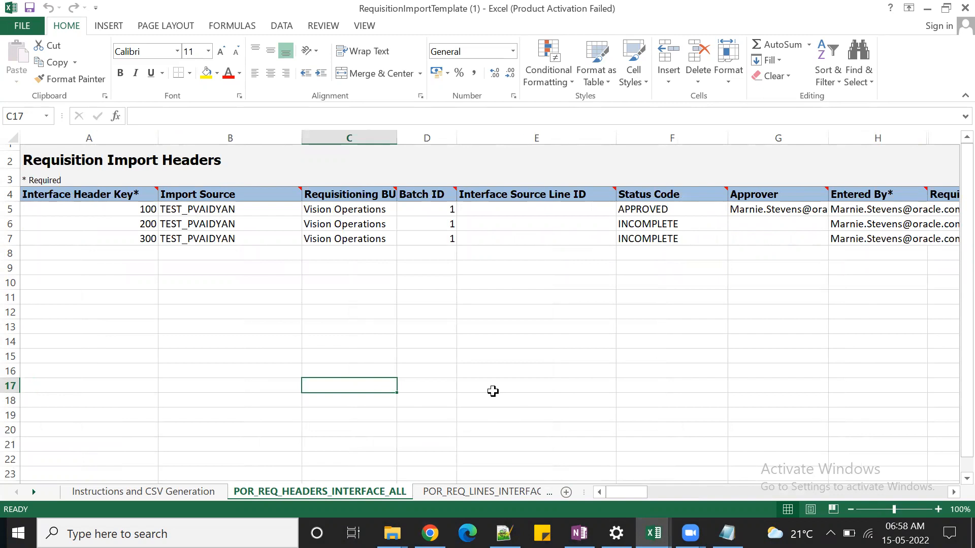
# Switch to the RequisitionImportTemplate workbook and review the requisition rows on its POR_REQ_HEADERS_INTERFACE_ALL sheet
pyautogui.moveTo(653, 533)
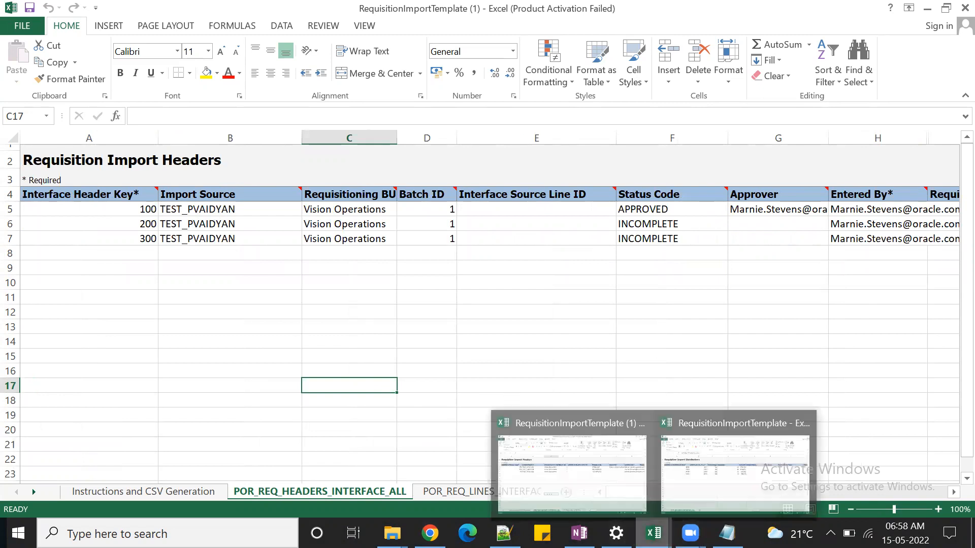
pyautogui.click(729, 478)
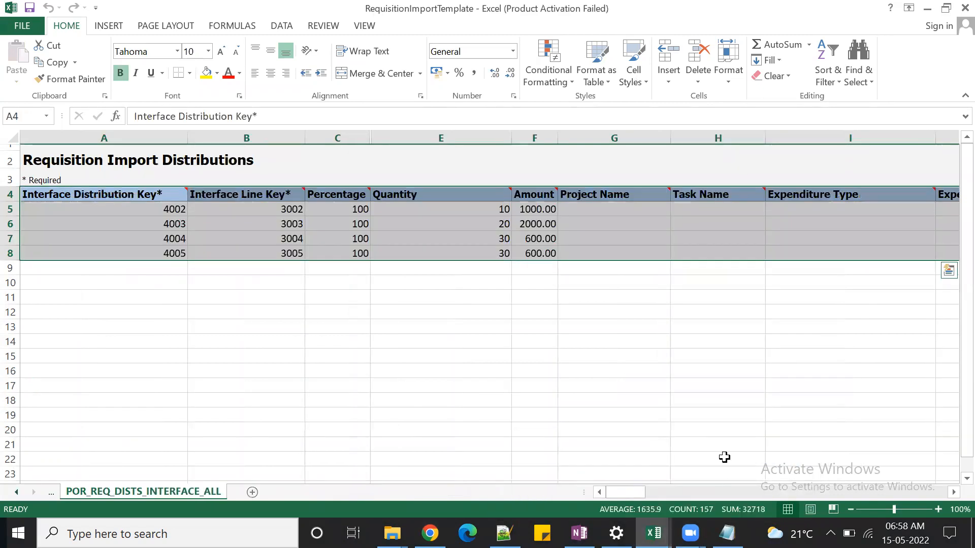
pyautogui.click(16, 491)
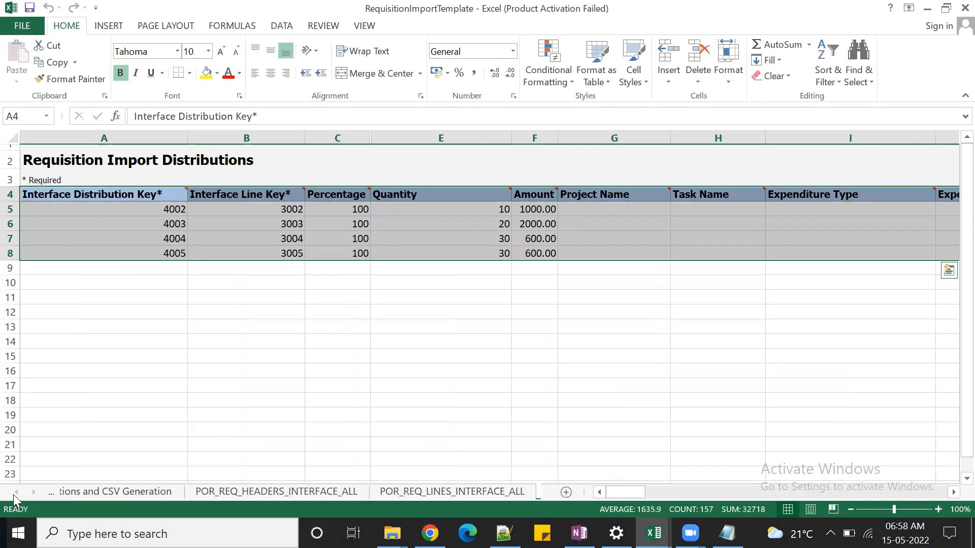
pyautogui.click(287, 495)
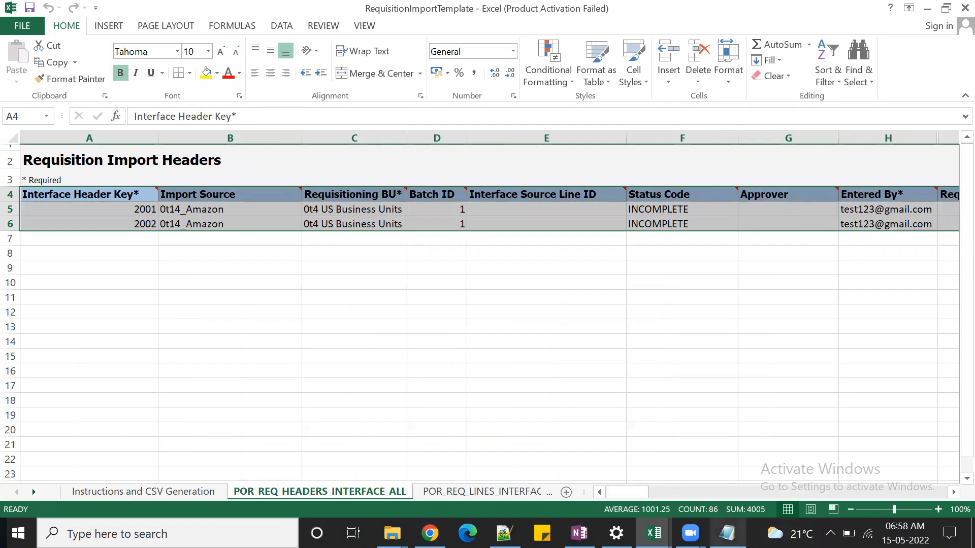
pyautogui.moveTo(504, 533)
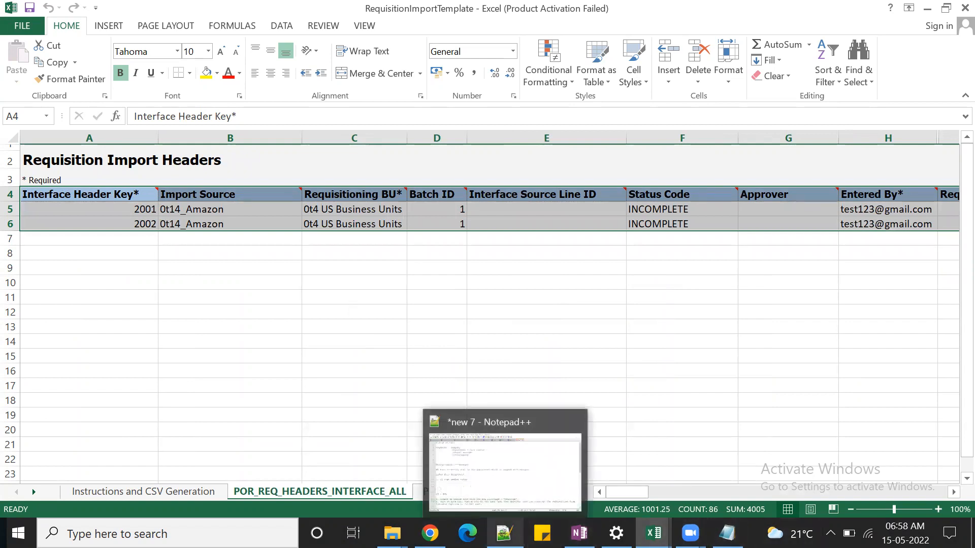
# Highlight the first created requisition number in the 4054792 output file and switch to the Oracle Requisitions page in Chrome
pyautogui.click(744, 445)
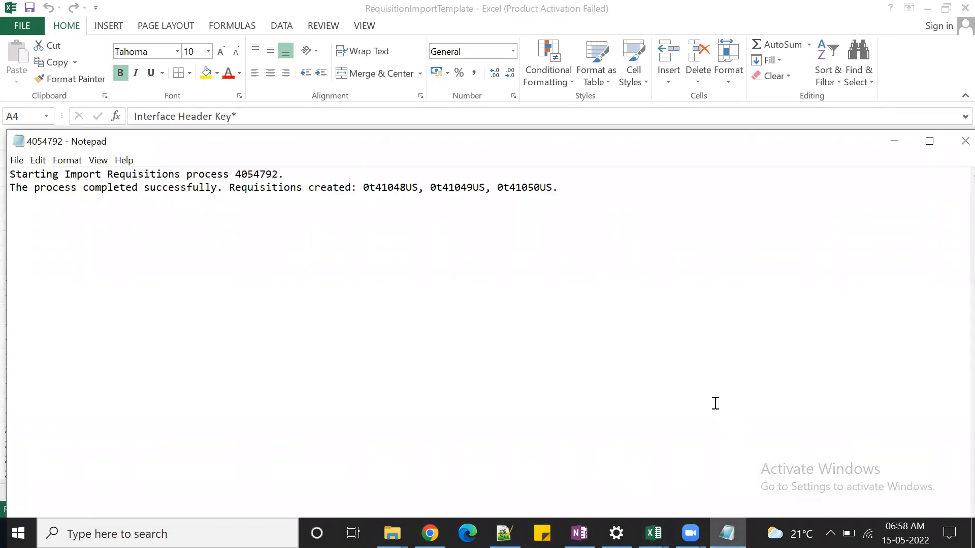
pyautogui.moveTo(417, 189); pyautogui.dragTo(364, 185)
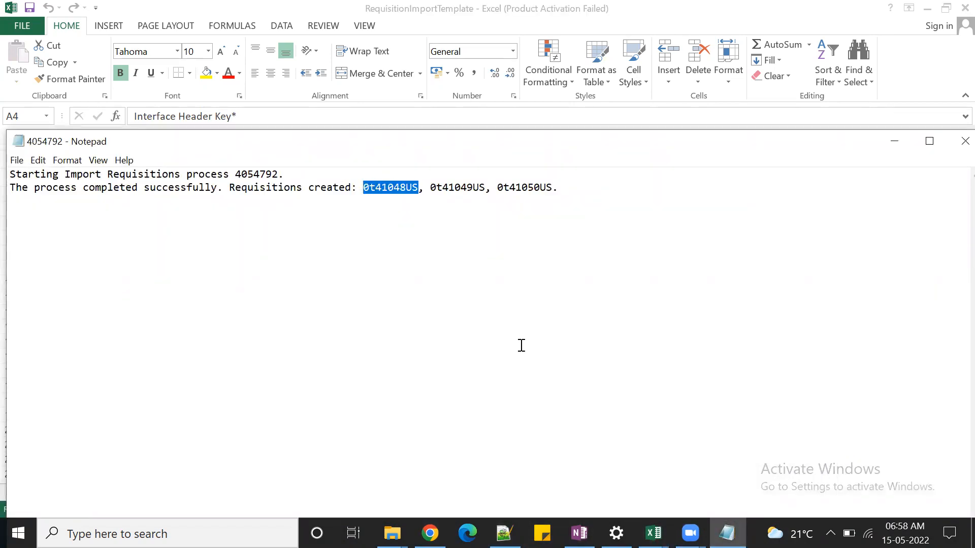
pyautogui.moveTo(429, 533)
pyautogui.click(406, 490)
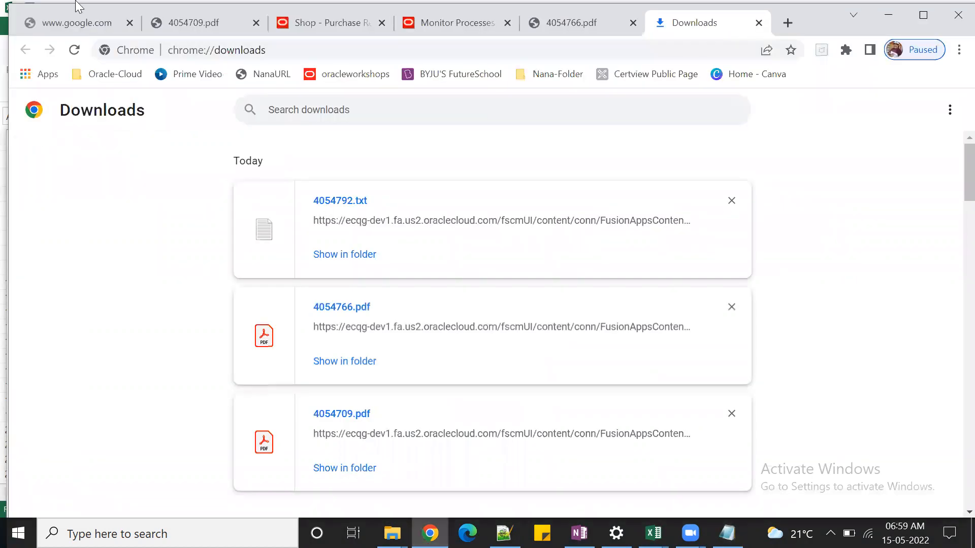
pyautogui.click(365, 25)
pyautogui.click(877, 151)
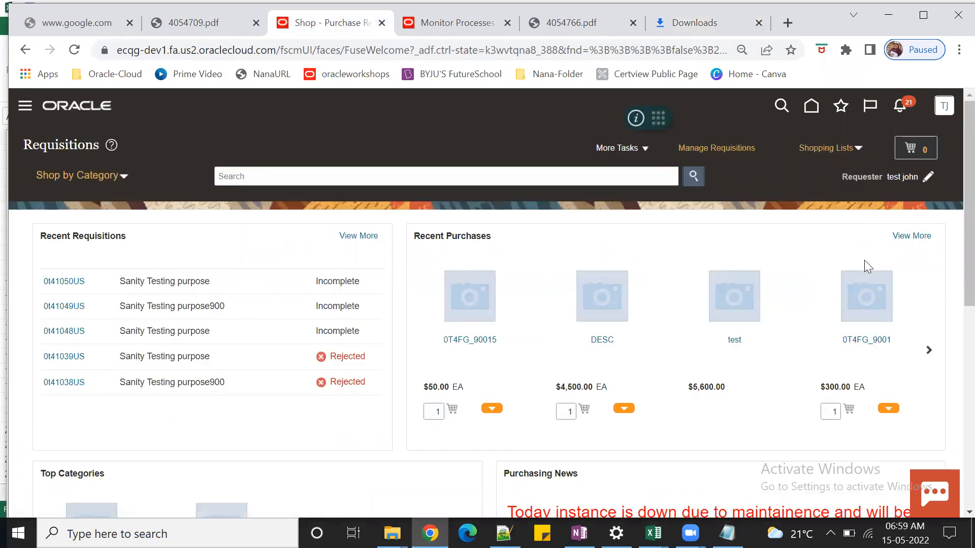
# Open the first requisition named in the output file, review its line, details and status, and close it
pyautogui.click(69, 331)
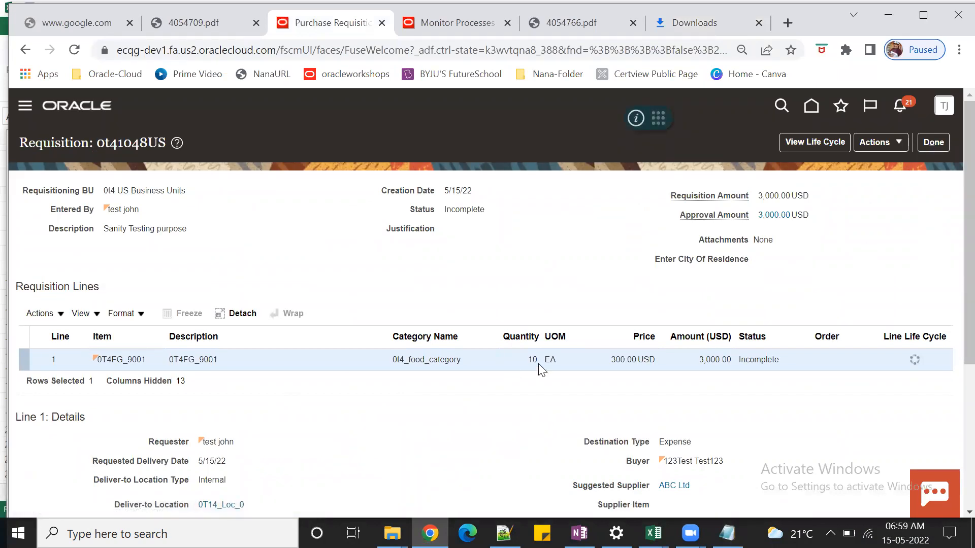
pyautogui.scroll(-3, 499, 385)
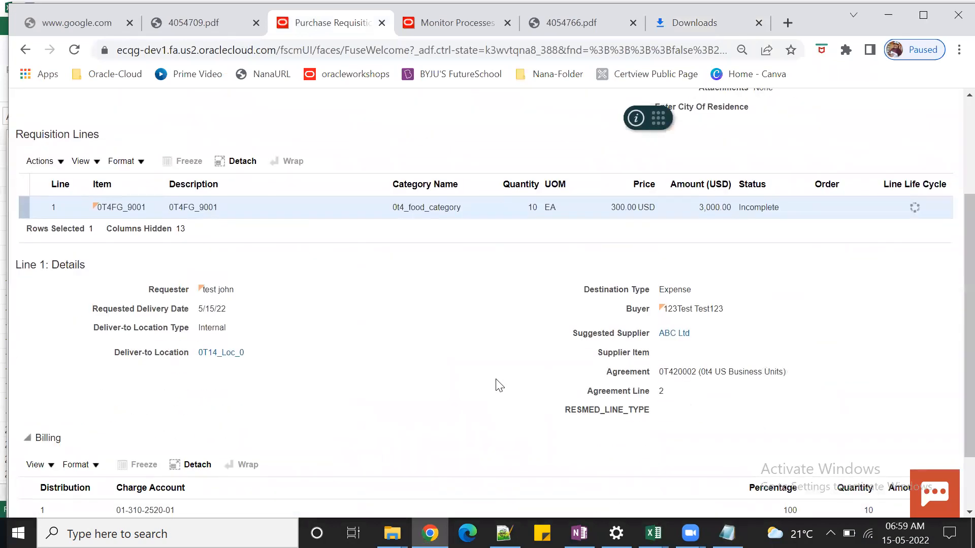
pyautogui.scroll(-2, 497, 384)
pyautogui.scroll(5, 472, 385)
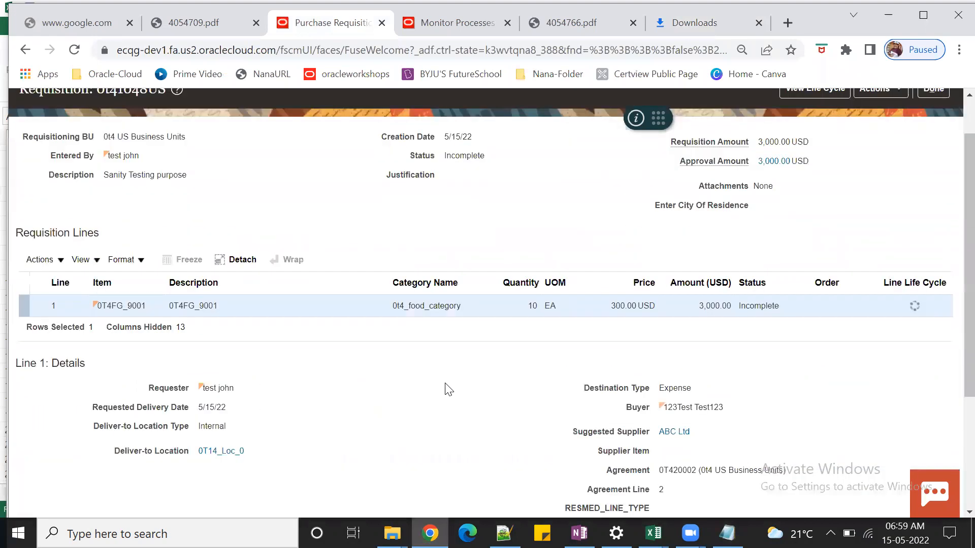
pyautogui.doubleClick(465, 211)
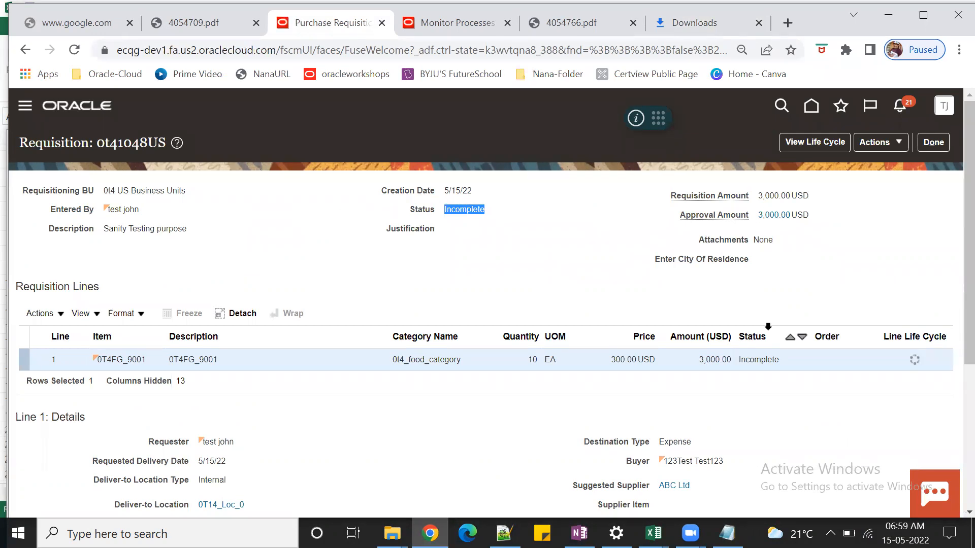
pyautogui.click(933, 142)
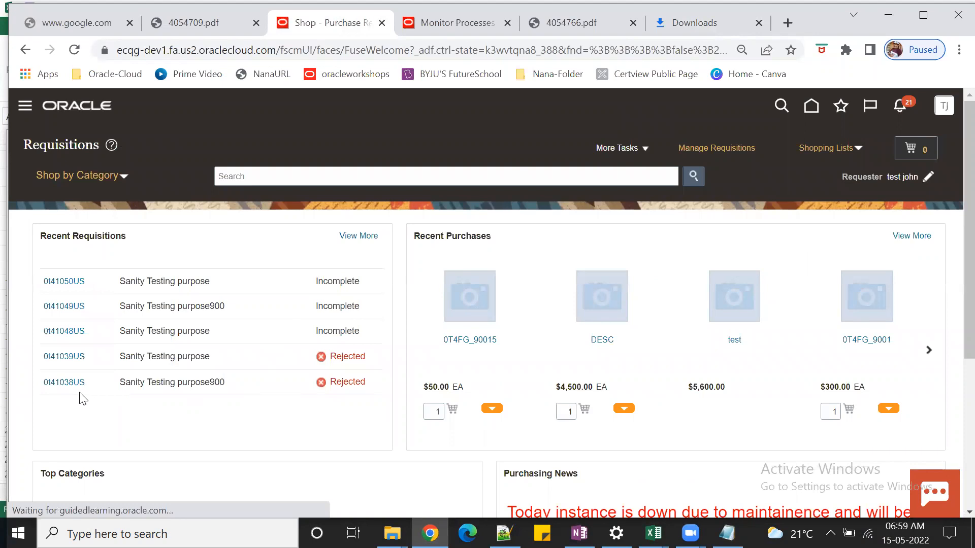
# Open the second created requisition to review its lines, close it, and open the third created requisition
pyautogui.click(64, 307)
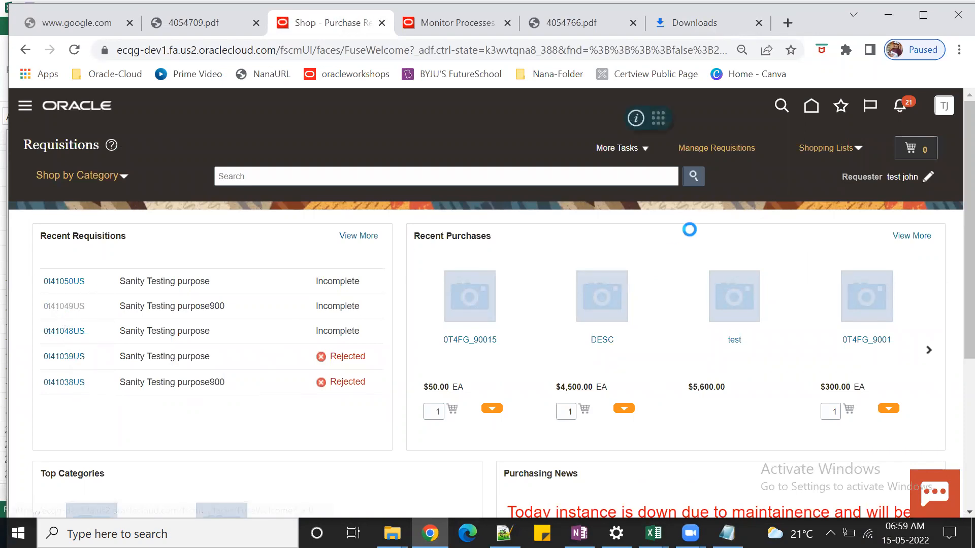
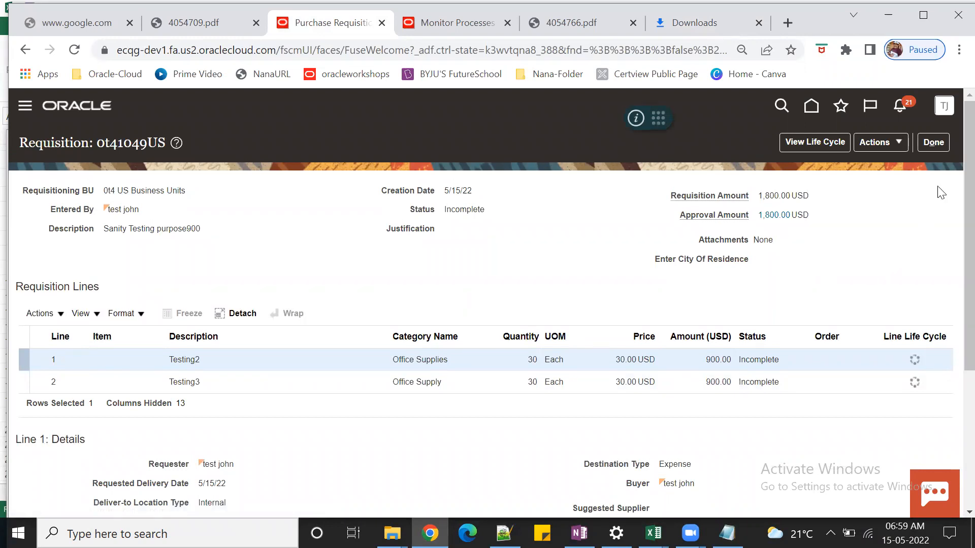
pyautogui.click(934, 143)
pyautogui.click(57, 282)
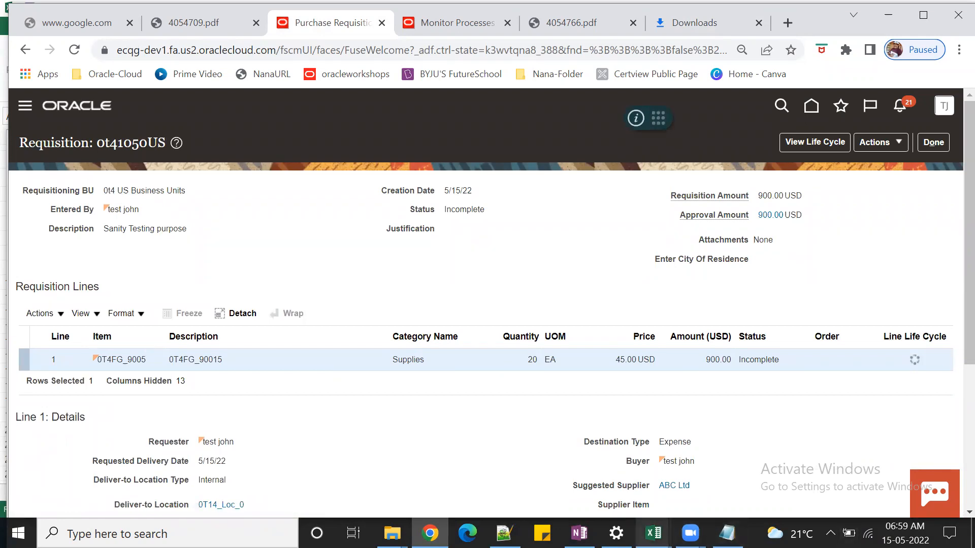
# Switch to the RequisitionImportTemplate workbook in Excel and select the header key cells of lines 3002 and 3003 on the POR_REQ_LINES_INTERFACE_ALL sheet
pyautogui.moveTo(654, 533)
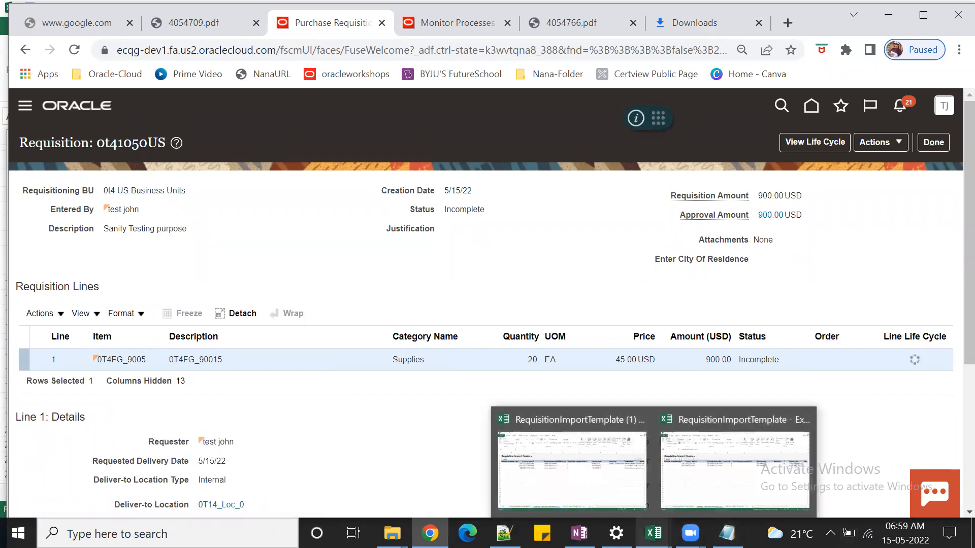
pyautogui.click(704, 482)
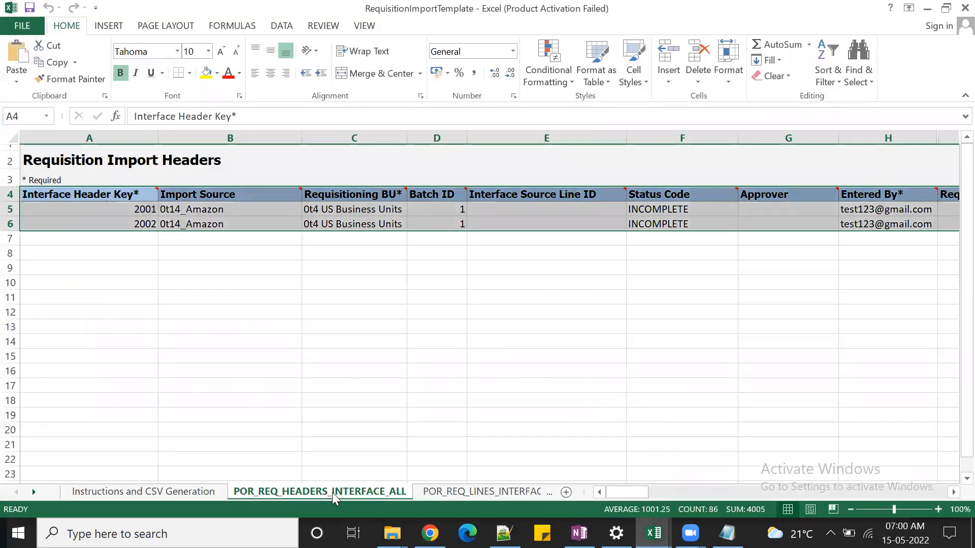
pyautogui.click(456, 491)
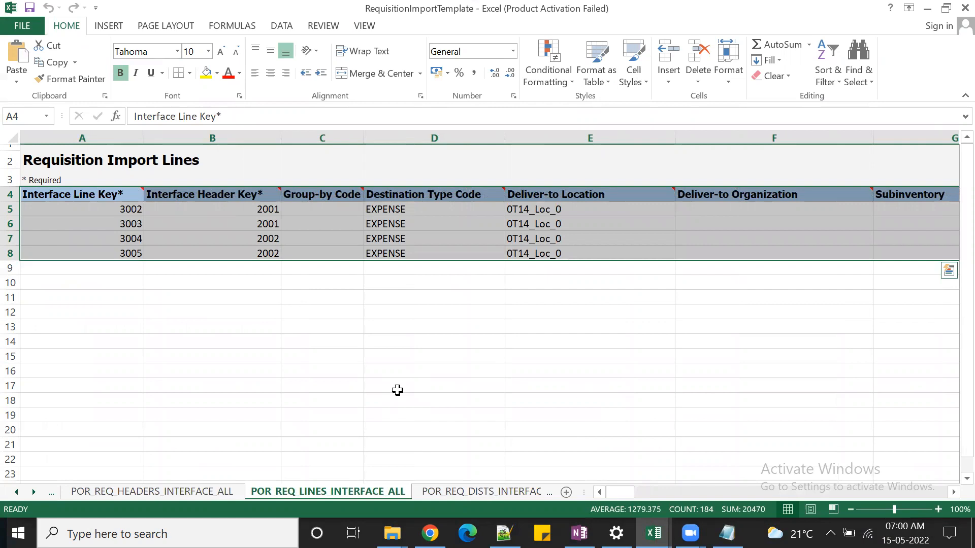
pyautogui.click(398, 390)
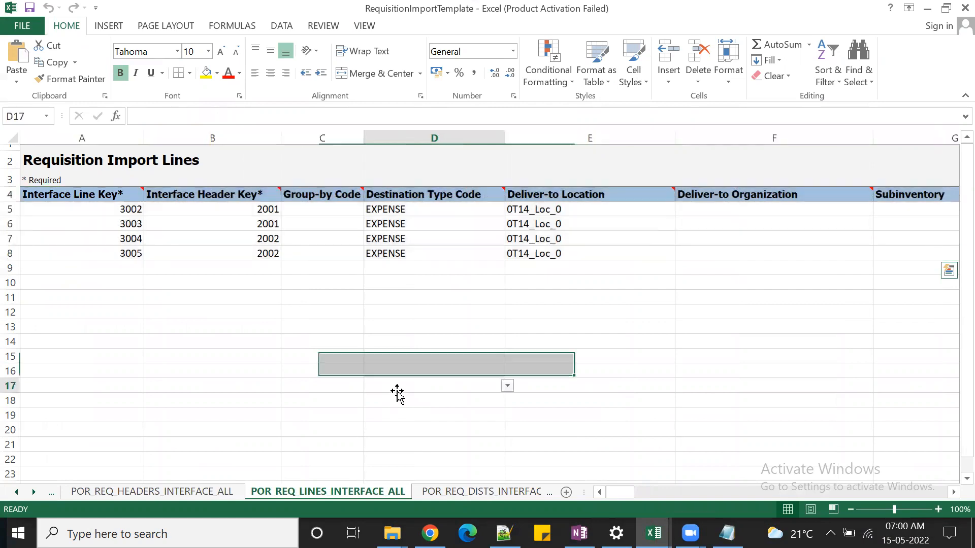
pyautogui.moveTo(260, 209); pyautogui.dragTo(256, 224)
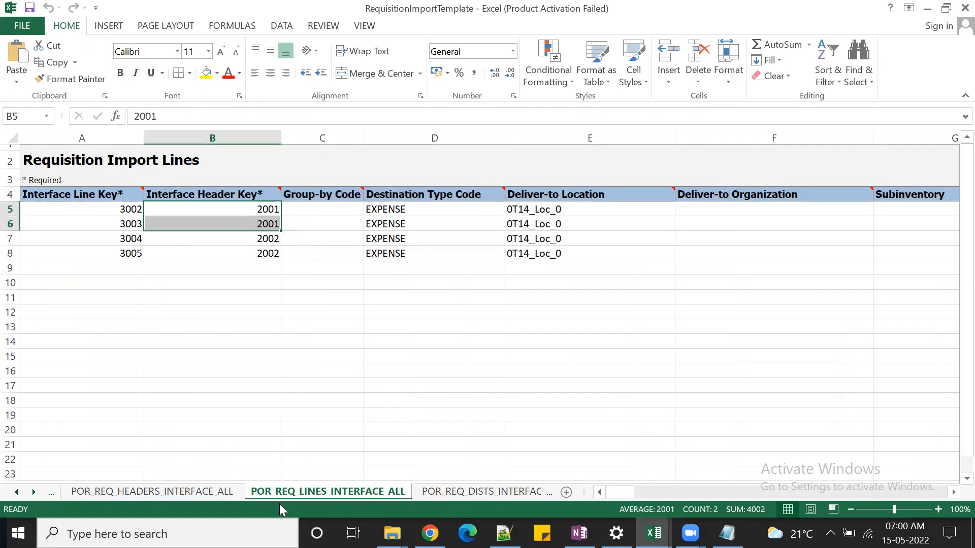
# Check header key 2001 on the POR_REQ_HEADERS_INTERFACE_ALL sheet against the matching rows on the POR_REQ_LINES_INTERFACE_ALL sheet
pyautogui.click(195, 492)
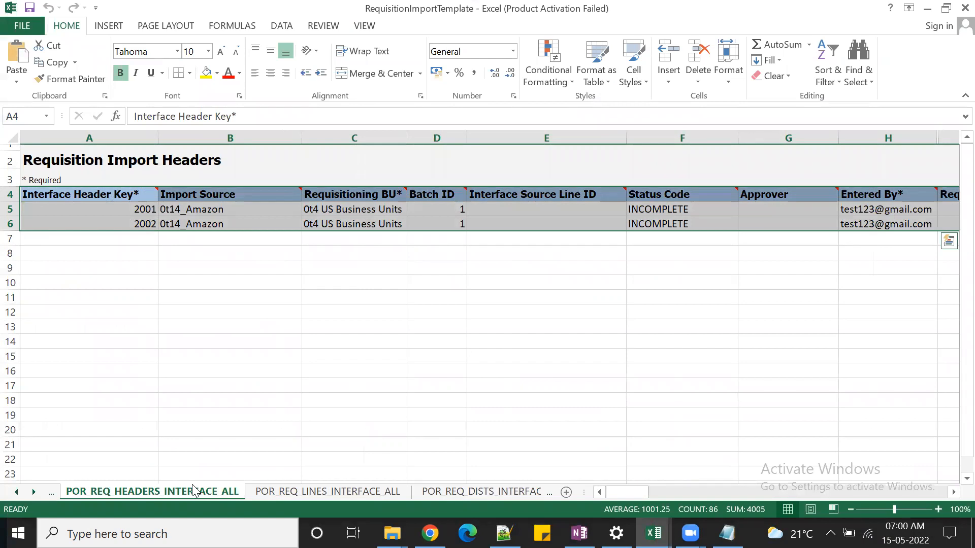
pyautogui.click(121, 210)
pyautogui.click(350, 496)
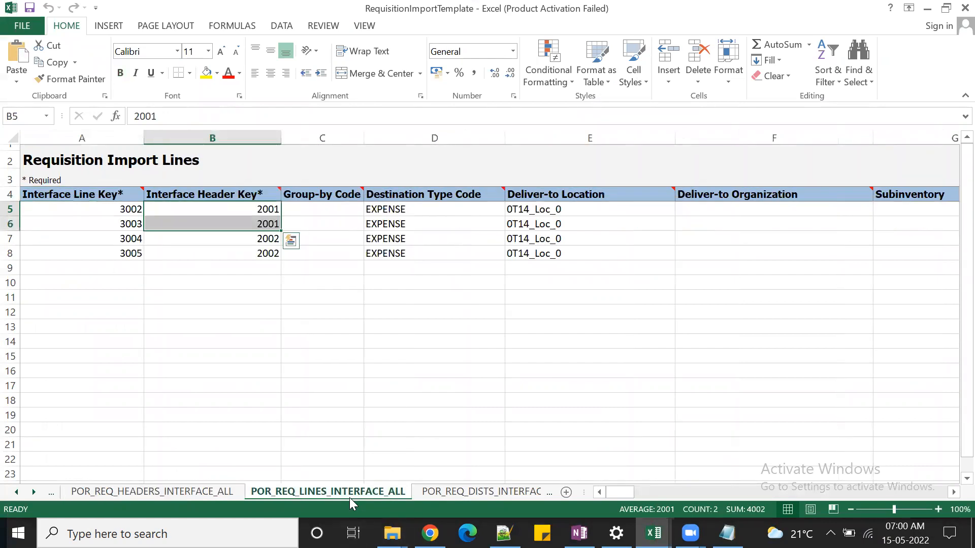
# Review the requisition line data on POR_REQ_LINES_INTERFACE_ALL across row 5, from Destination Type Code through the last column, Secondary UOM
pyautogui.click(429, 212)
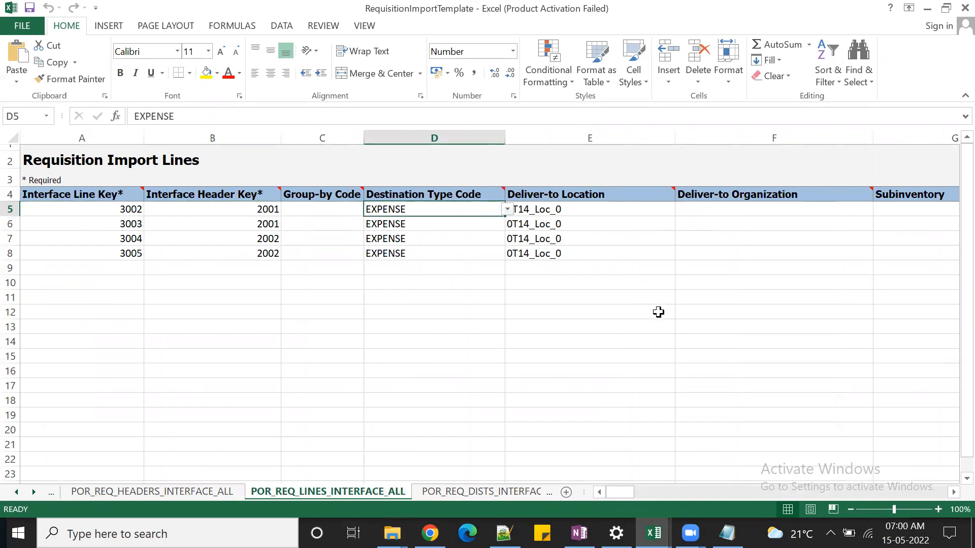
pyautogui.press('Right')
pyautogui.press('Right')
pyautogui.press('Right')
pyautogui.press('Right')
pyautogui.press('Right')
pyautogui.press('Right')
pyautogui.press('Right')
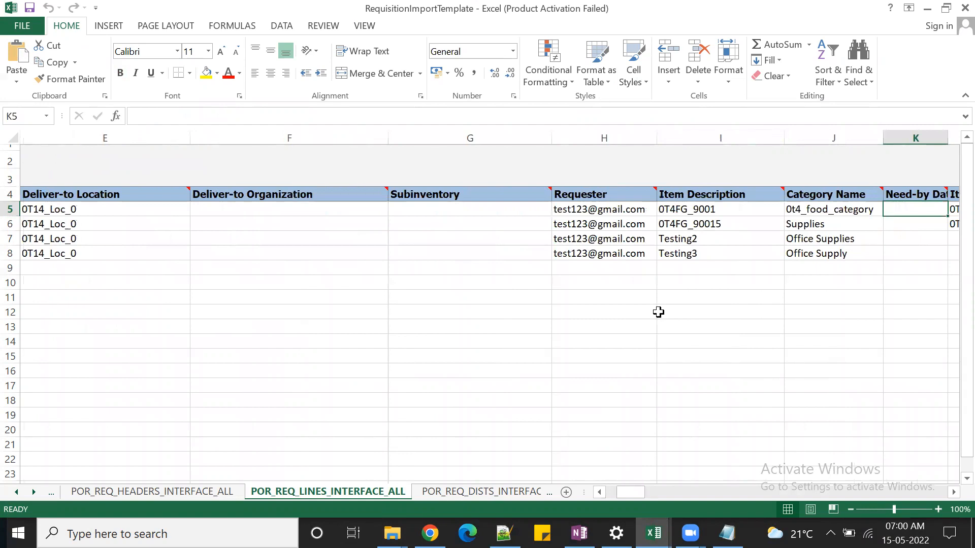
pyautogui.press('Right')
pyautogui.press('Right')
pyautogui.press('Right')
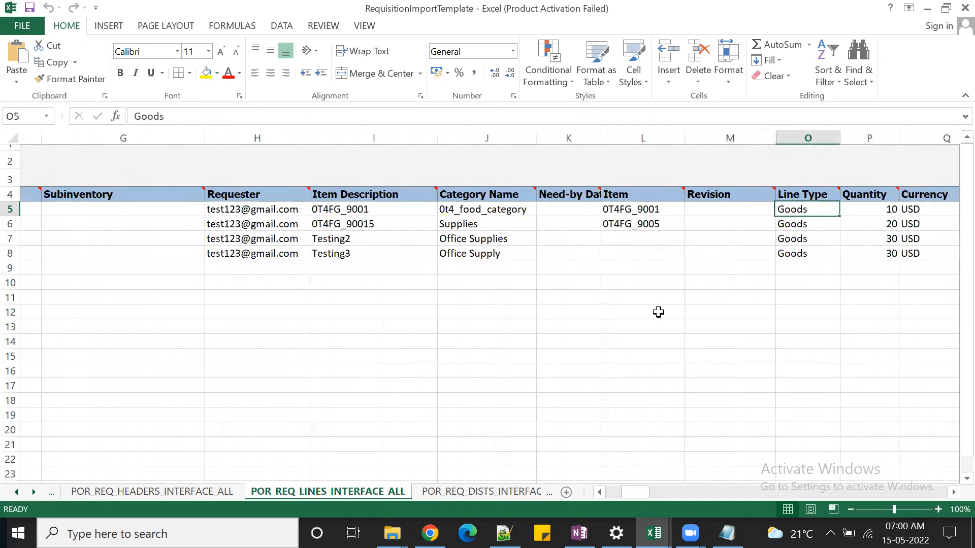
pyautogui.press('Right')
pyautogui.press('Right')
pyautogui.press('Right')
pyautogui.press('Right')
pyautogui.press('Right')
pyautogui.press('Right')
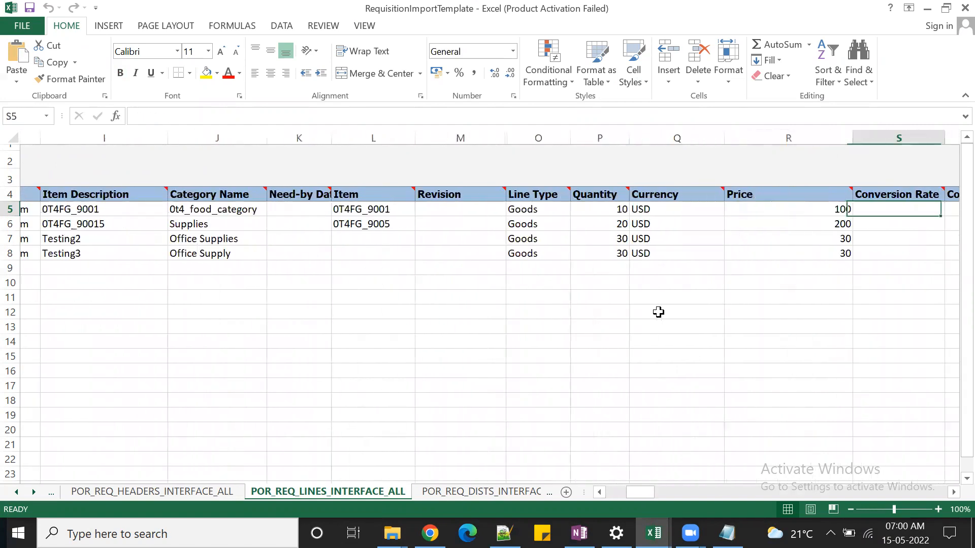
pyautogui.press('Right')
pyautogui.press('Right')
pyautogui.press('Right')
pyautogui.press('Right')
pyautogui.press('Right')
pyautogui.press('Right')
pyautogui.press('Right')
pyautogui.press('Right')
pyautogui.press('Right')
pyautogui.press('Right')
pyautogui.press('Right')
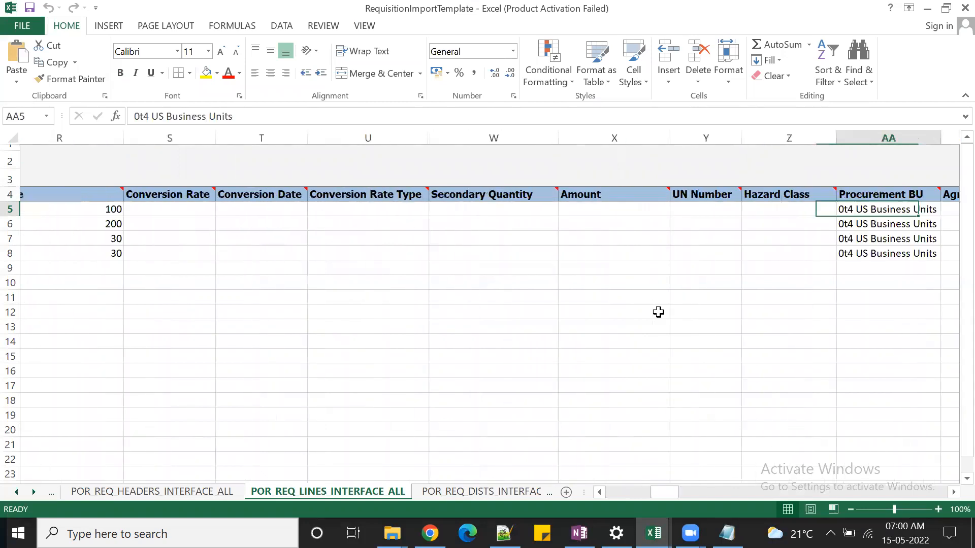
pyautogui.press('Right')
pyautogui.press('Right')
pyautogui.press('Right')
pyautogui.press('Right')
pyautogui.press('Right')
pyautogui.press('Right')
pyautogui.press('Right')
pyautogui.press('Right')
pyautogui.press('Right')
pyautogui.press('Right')
pyautogui.press('Right')
pyautogui.press('Right')
pyautogui.press('Right')
pyautogui.press('Right')
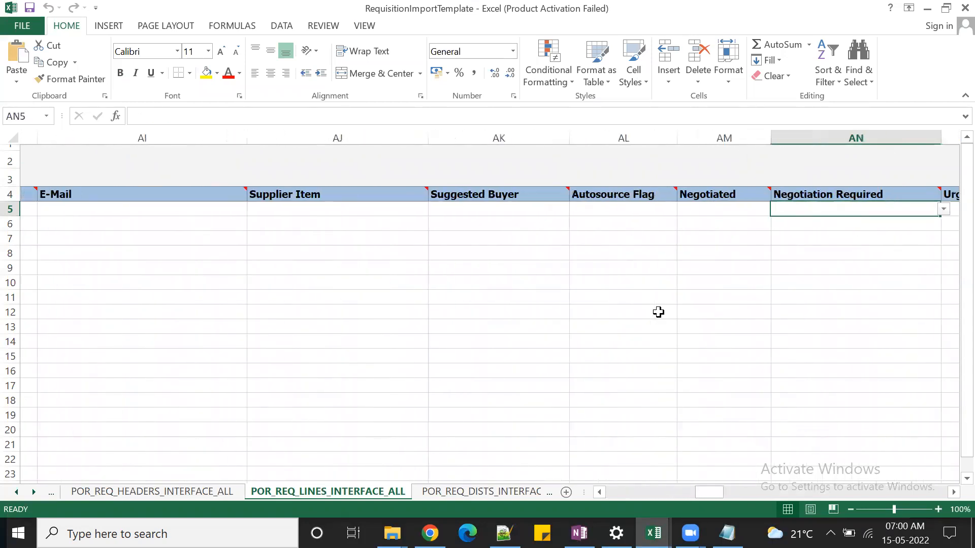
pyautogui.press('Right')
pyautogui.press('Right')
pyautogui.press('Right')
pyautogui.press('Right')
pyautogui.press('Right')
pyautogui.press('Right')
pyautogui.press('Right')
pyautogui.press('Right')
pyautogui.press('Right')
pyautogui.press('Right')
pyautogui.press('Right')
pyautogui.press('Right')
pyautogui.press('Right')
pyautogui.press('Right')
pyautogui.press('Right')
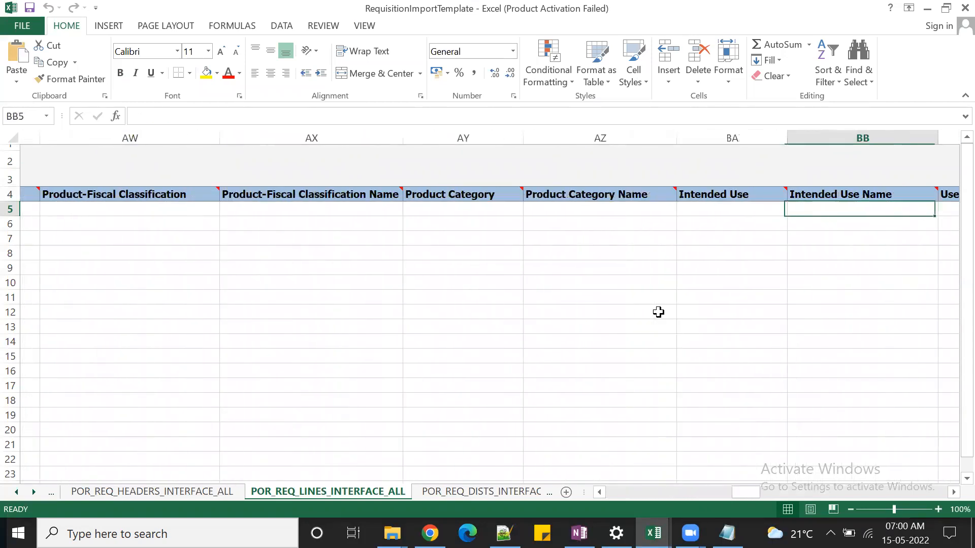
pyautogui.press('Right')
pyautogui.press('Right')
pyautogui.press('Right')
pyautogui.press('Right')
pyautogui.press('Right')
pyautogui.press('Right')
pyautogui.press('Right')
pyautogui.press('Right')
pyautogui.press('Right')
pyautogui.press('Right')
pyautogui.press('Right')
pyautogui.press('Right')
pyautogui.press('Right')
pyautogui.press('Right')
pyautogui.press('Right')
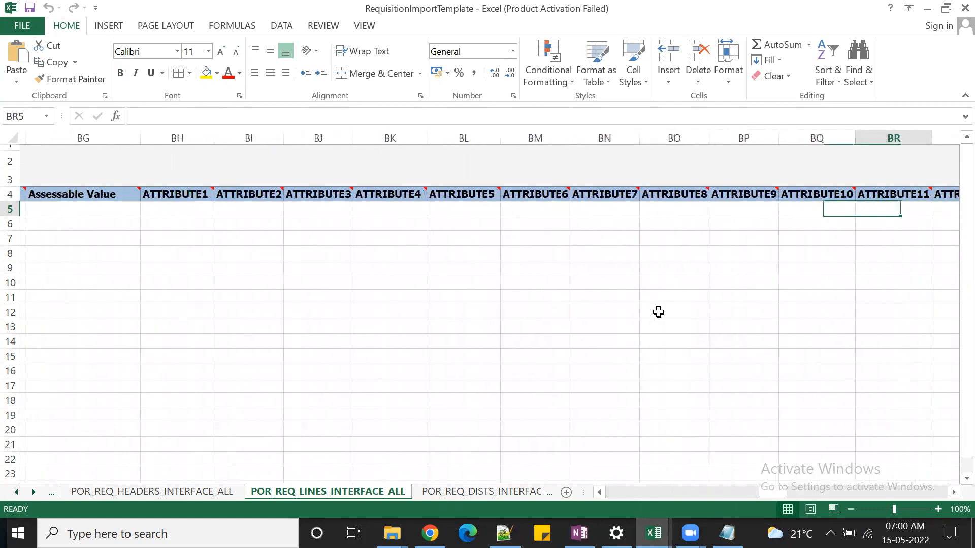
pyautogui.press('Right')
pyautogui.press('Right')
pyautogui.press('Right')
pyautogui.press('Right')
pyautogui.press('Right')
pyautogui.press('Right')
pyautogui.press('Right')
pyautogui.press('Right')
pyautogui.press('Right')
pyautogui.press('Right')
pyautogui.press('Right')
pyautogui.press('Right')
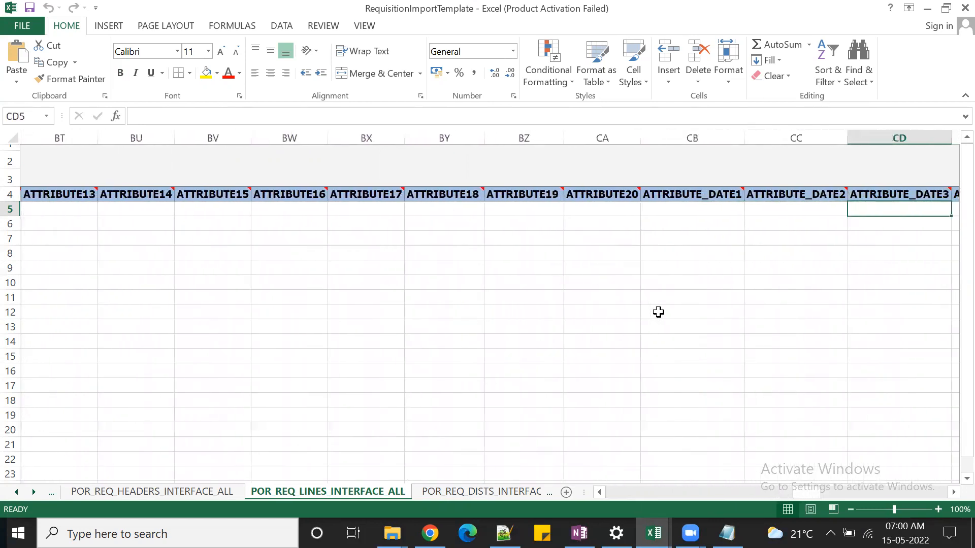
pyautogui.press('Right')
pyautogui.press('Right')
pyautogui.press('Right')
pyautogui.press('Right')
pyautogui.press('Right')
pyautogui.press('Right')
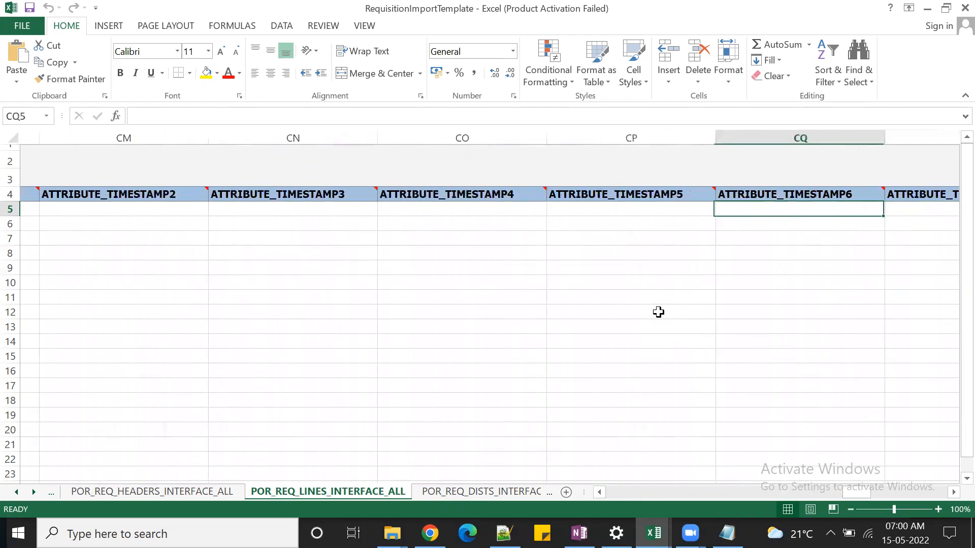
pyautogui.press('Right')
pyautogui.press('Right')
pyautogui.press('Right')
pyautogui.press('Right')
pyautogui.press('Right')
pyautogui.press('Right')
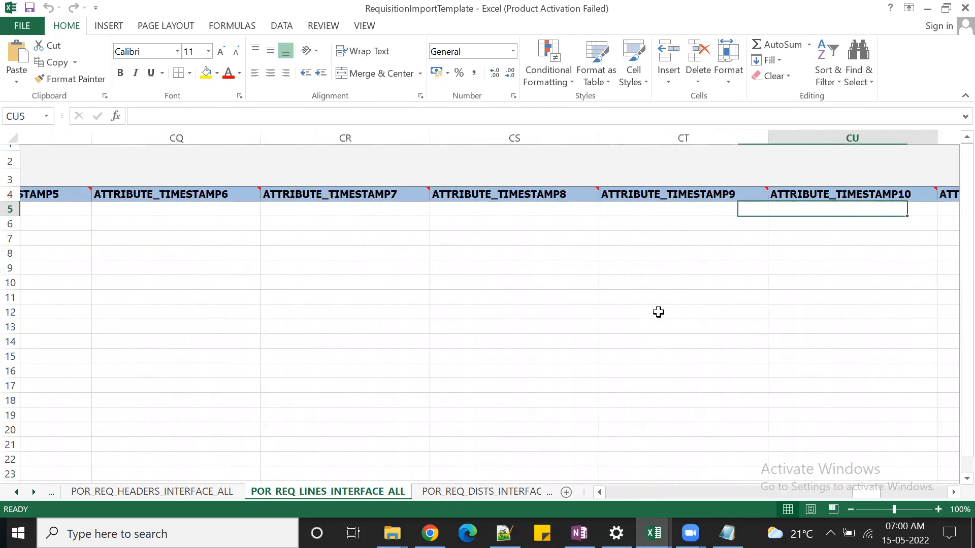
pyautogui.press('Right')
pyautogui.press('Right')
pyautogui.press('Right')
pyautogui.press('Right')
pyautogui.press('Right')
pyautogui.press('Right')
pyautogui.press('Right')
pyautogui.press('Right')
pyautogui.press('Right')
pyautogui.press('Right')
pyautogui.press('Right')
pyautogui.press('Right')
pyautogui.press('Right')
pyautogui.press('Right')
pyautogui.press('Right')
pyautogui.press('Right')
pyautogui.press('Right')
pyautogui.press('Right')
pyautogui.press('Right')
pyautogui.press('Right')
pyautogui.press('Right')
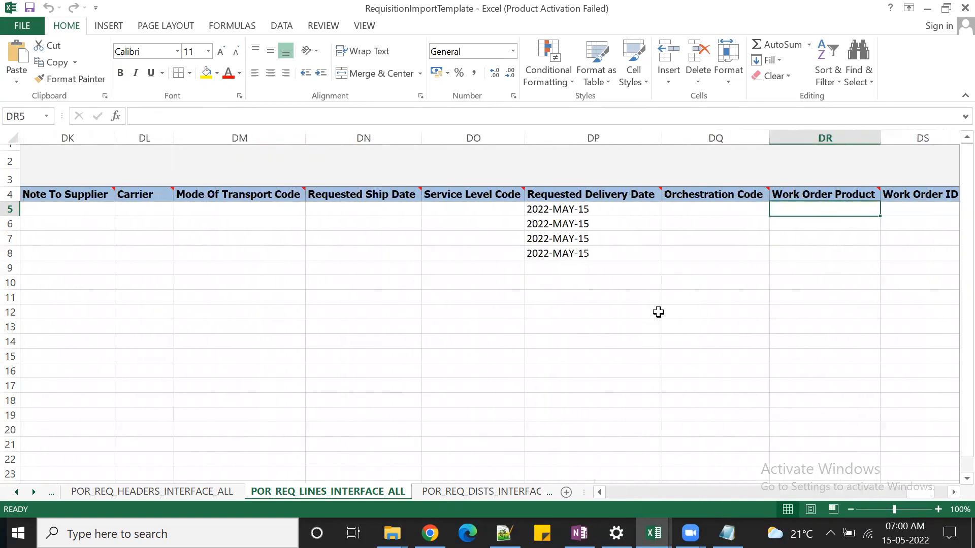
pyautogui.press('Right')
pyautogui.press('Right')
pyautogui.press('Right')
pyautogui.press('Right')
pyautogui.press('Right')
pyautogui.press('Right')
pyautogui.press('Right')
# Review the POR_REQ_DISTS_INTERFACE_ALL sheet, recheck the headers sheet, and return to the first columns of POR_REQ_LINES_INTERFACE_ALL
pyautogui.hotkey('ctrl', 'pagedown')
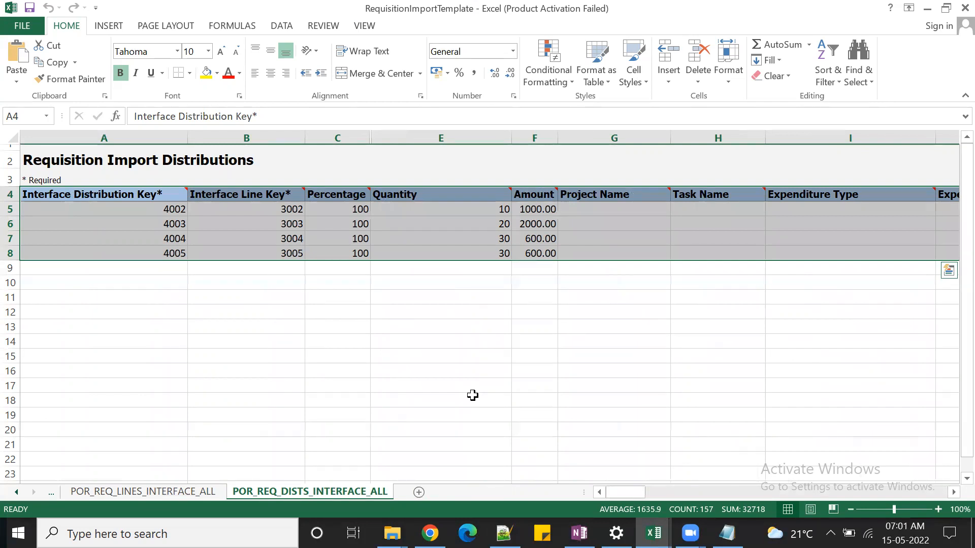
pyautogui.click(136, 491)
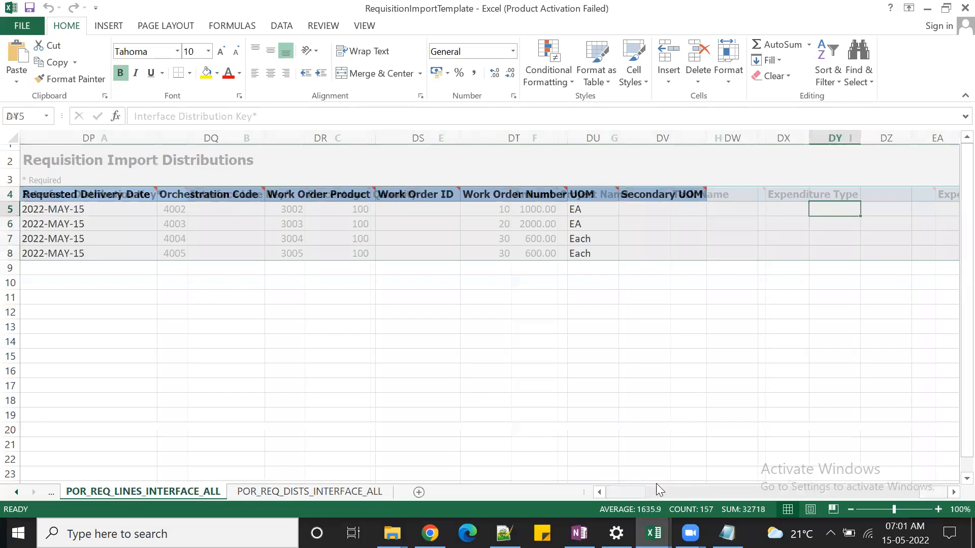
pyautogui.moveTo(787, 494); pyautogui.dragTo(604, 495)
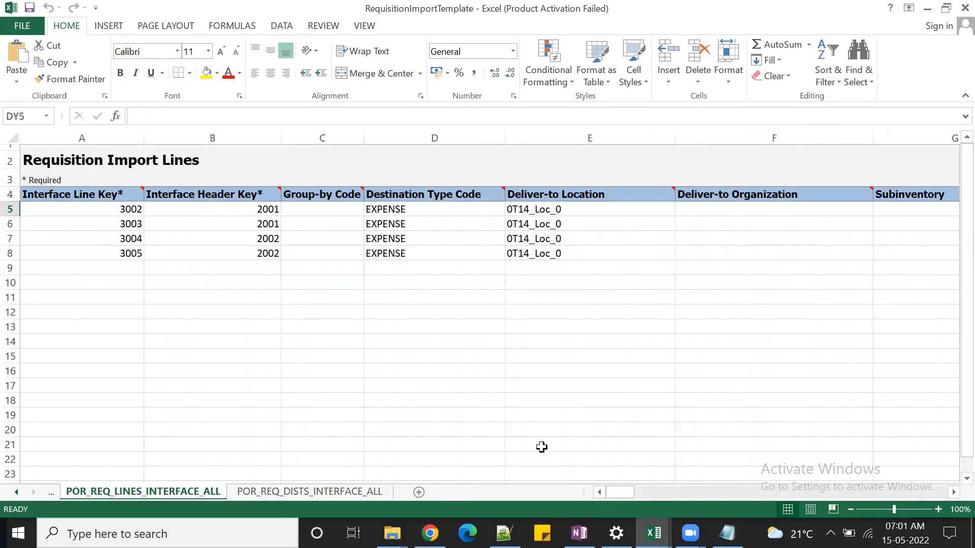
pyautogui.click(16, 493)
pyautogui.click(189, 491)
pyautogui.click(329, 491)
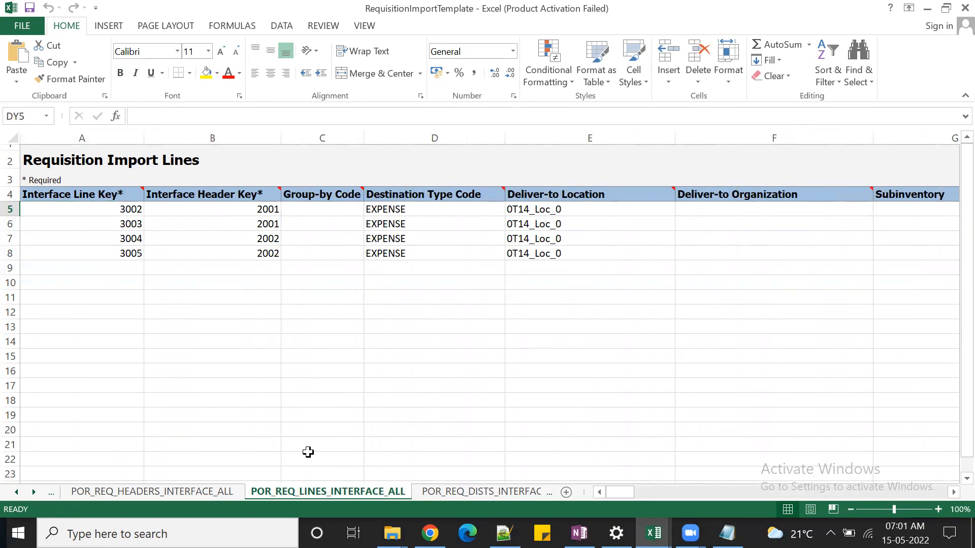
# Set the Interface Header Keys on the POR_REQ_HEADERS_INTERFACE_ALL sheet to 2005 in row 5 and 2006 in row 6
pyautogui.click(187, 491)
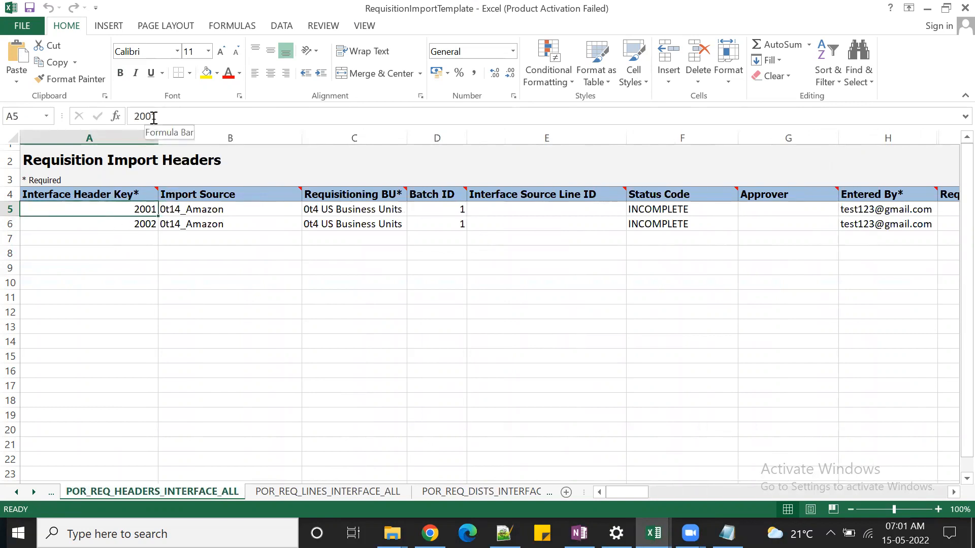
pyautogui.moveTo(151, 116); pyautogui.dragTo(157, 117)
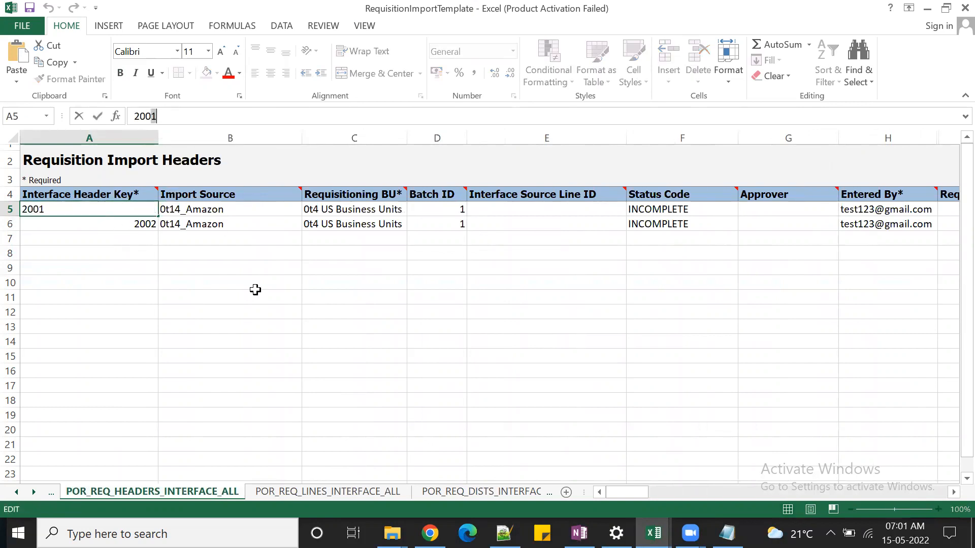
pyautogui.write('5')
pyautogui.press('Tab')
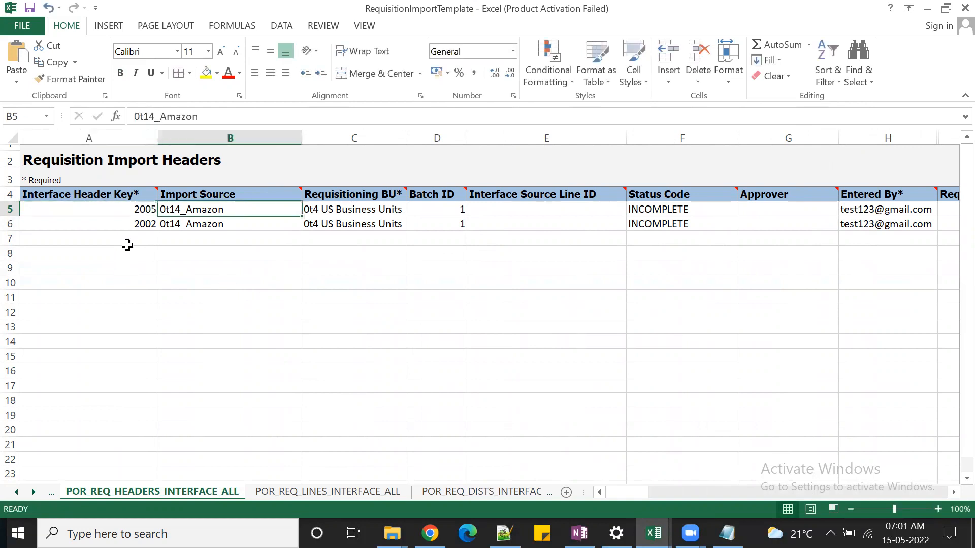
pyautogui.click(135, 220)
pyautogui.moveTo(152, 117); pyautogui.dragTo(159, 117)
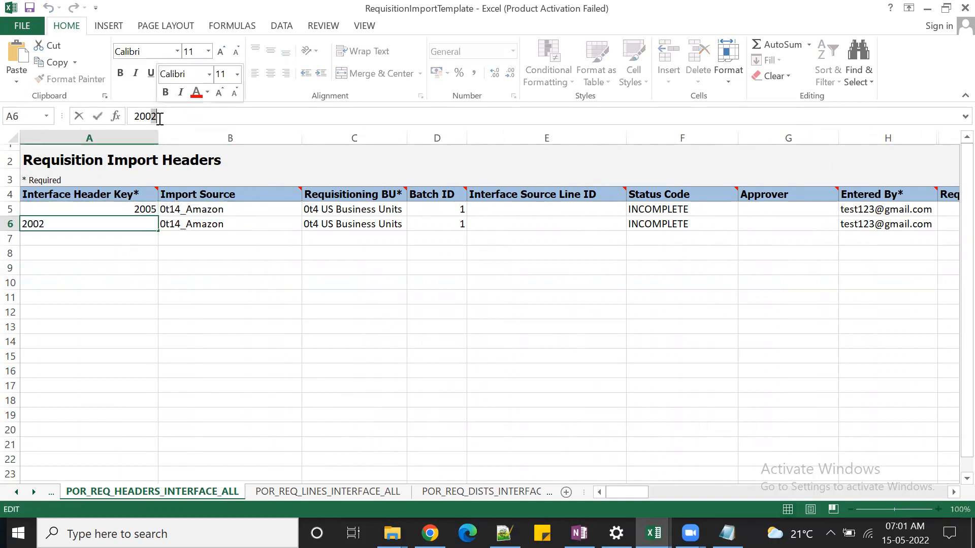
pyautogui.write('6')
pyautogui.press('Tab')
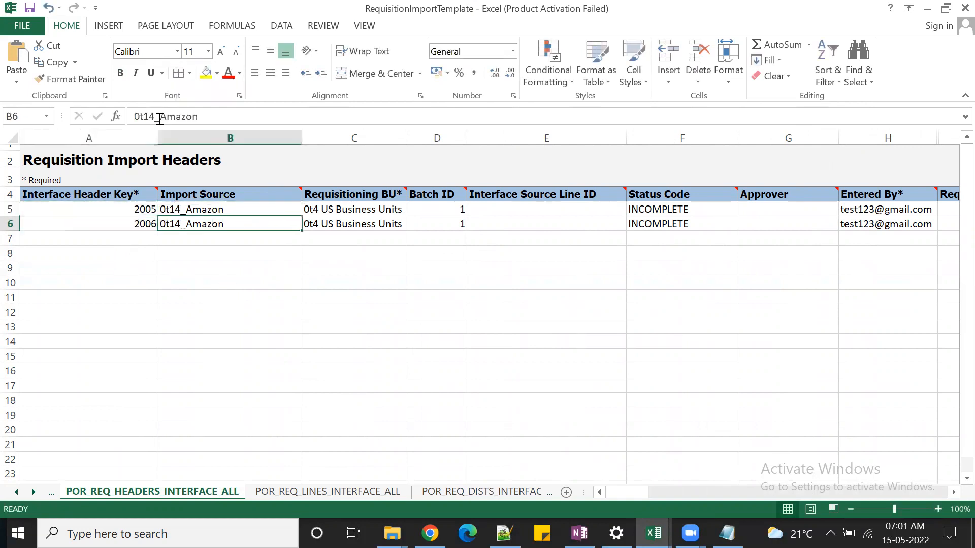
# Review the header data on POR_REQ_HEADERS_INTERFACE_ALL across row 5 up to the Taxation Territory column
pyautogui.click(392, 326)
pyautogui.click(369, 214)
pyautogui.press('Tab')
pyautogui.press('Tab')
pyautogui.press('Tab')
pyautogui.press('Tab')
pyautogui.press('Tab')
pyautogui.press('Tab')
pyautogui.press('Tab')
pyautogui.press('Tab')
pyautogui.press('Tab')
pyautogui.press('Tab')
pyautogui.press('Tab')
pyautogui.press('Tab')
pyautogui.press('Tab')
pyautogui.press('Tab')
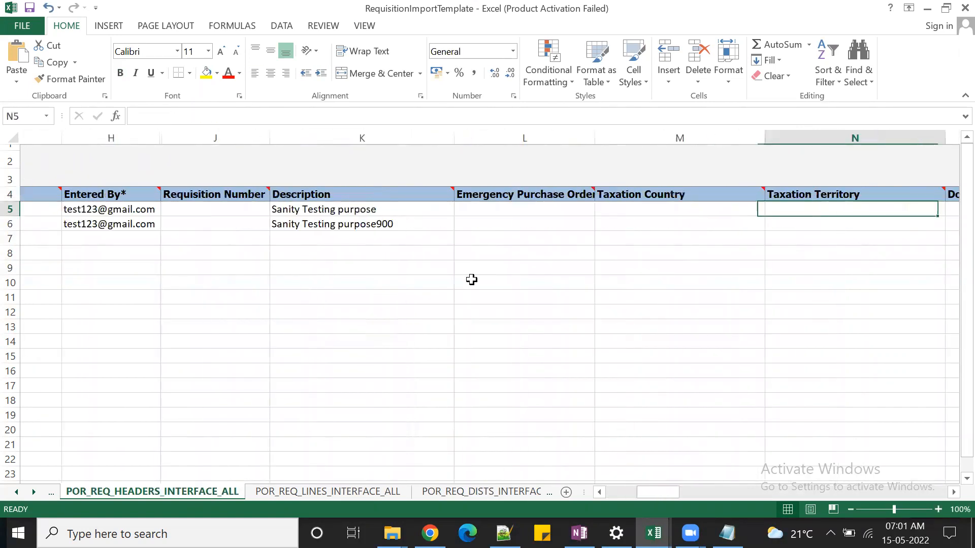
pyautogui.moveTo(668, 495); pyautogui.dragTo(523, 491)
# Set the Interface Header Key of the first two rows on POR_REQ_LINES_INTERFACE_ALL to 2005, reusing the key from the headers sheet
pyautogui.moveTo(135, 211); pyautogui.dragTo(144, 224)
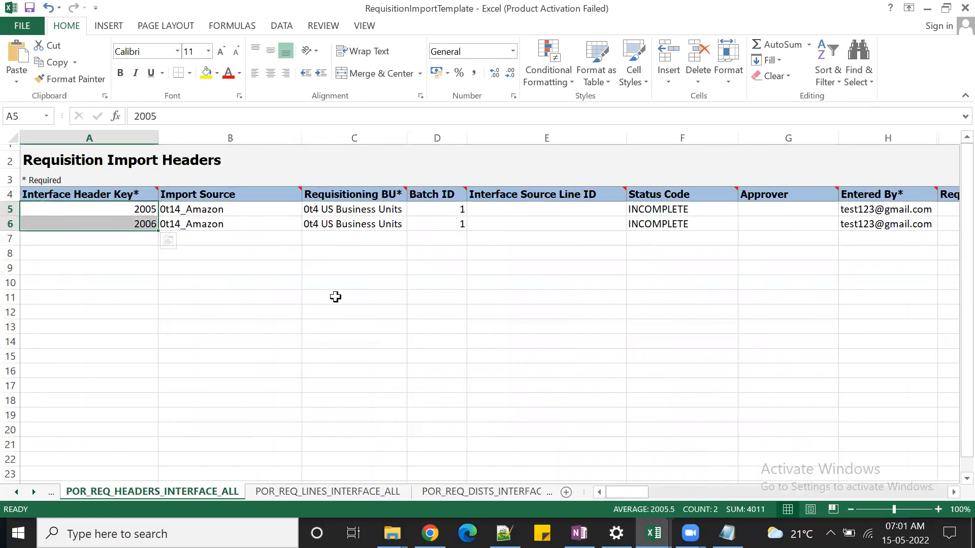
pyautogui.click(284, 297)
pyautogui.click(142, 209)
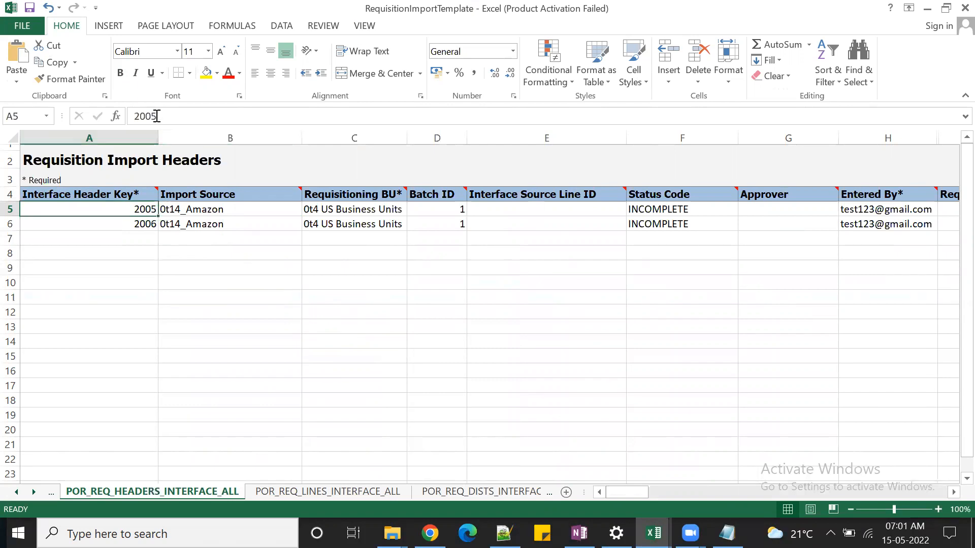
pyautogui.click(145, 116)
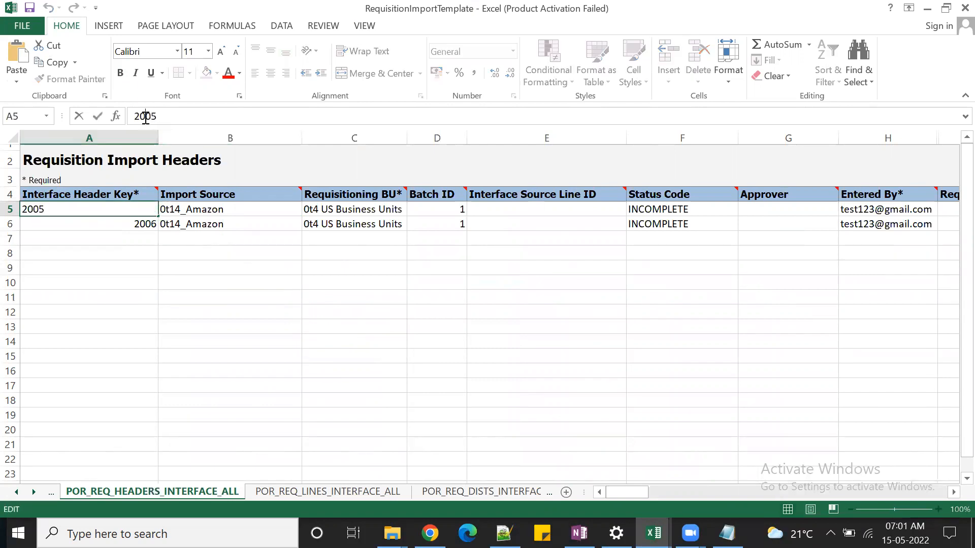
pyautogui.click(331, 491)
pyautogui.moveTo(263, 211); pyautogui.dragTo(262, 219)
pyautogui.hotkey('ctrl', 'v')
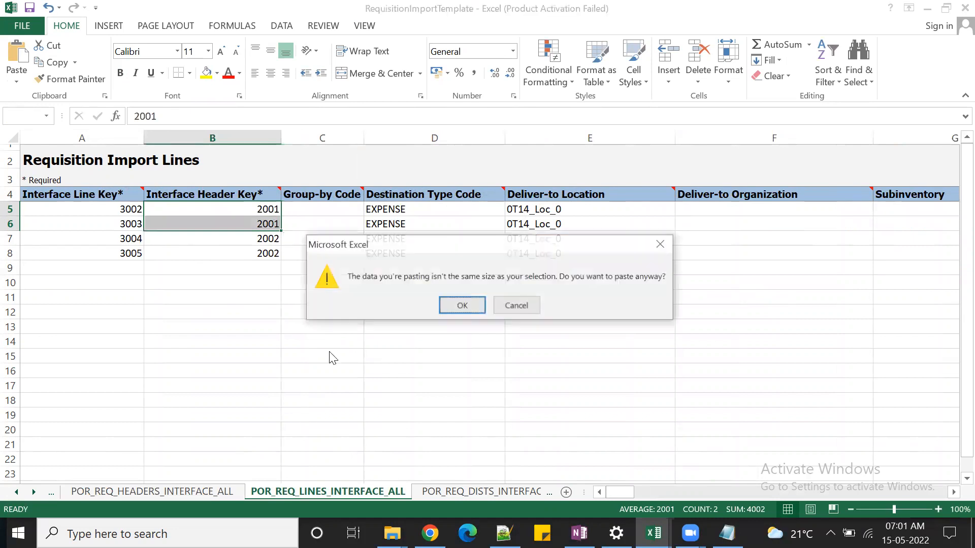
pyautogui.click(460, 305)
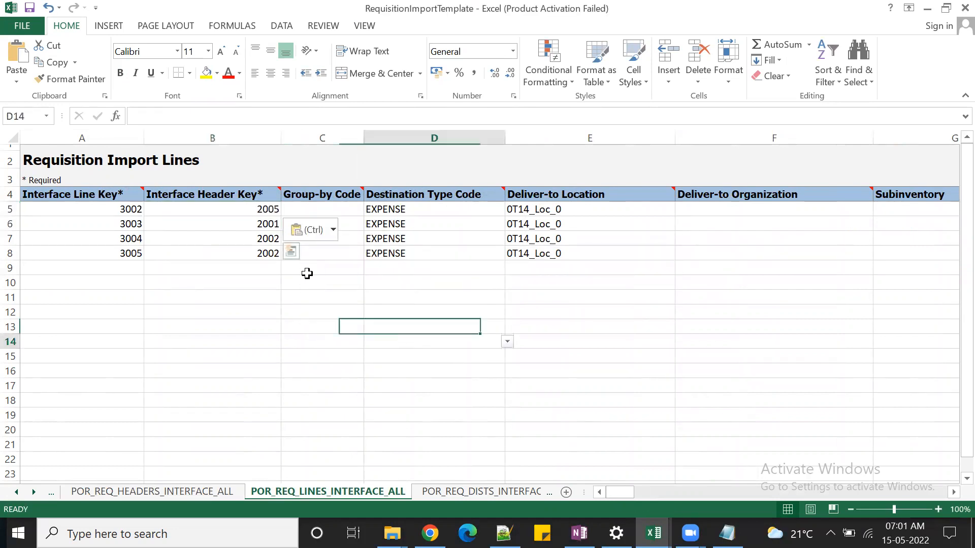
pyautogui.click(263, 208)
pyautogui.moveTo(283, 216); pyautogui.dragTo(282, 231)
pyautogui.click(289, 297)
# Set the Interface Header Key in row 7 of the lines sheet to 2006 and fill it down to row 8
pyautogui.click(267, 239)
pyautogui.click(155, 118)
pyautogui.press('BackSpace')
pyautogui.write('6')
pyautogui.press('Tab')
pyautogui.click(264, 239)
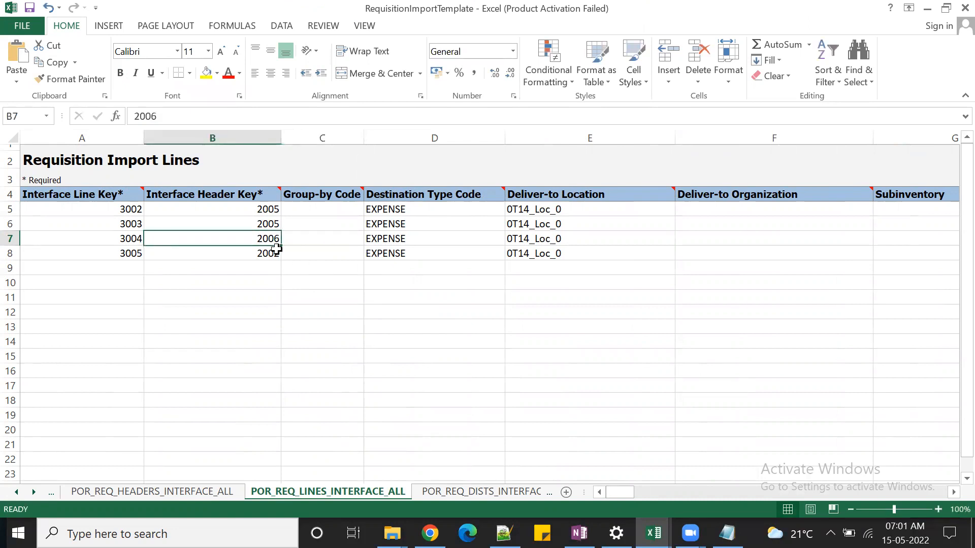
pyautogui.moveTo(281, 247); pyautogui.dragTo(284, 261)
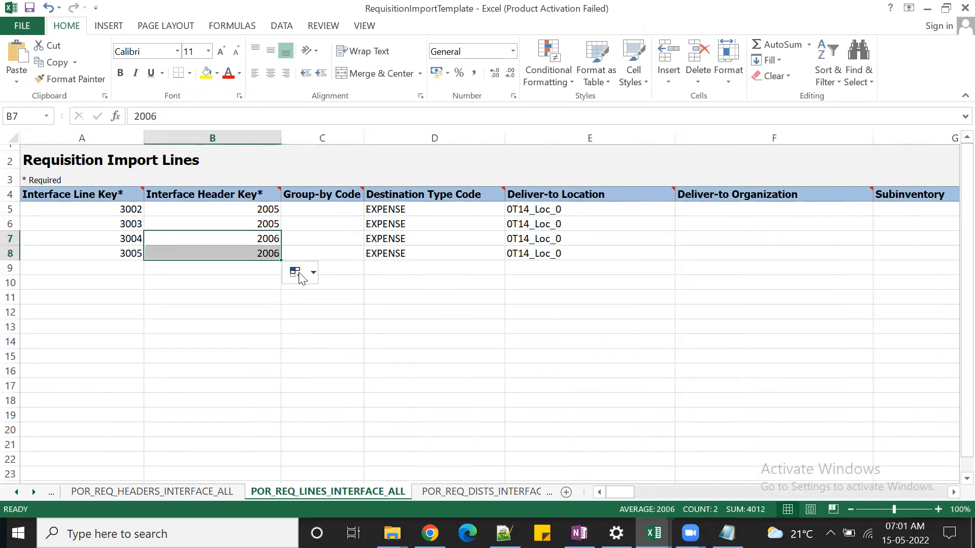
pyautogui.click(400, 383)
# Set the Interface Line Keys of the first two requisition lines to 3008 and 3009
pyautogui.click(127, 210)
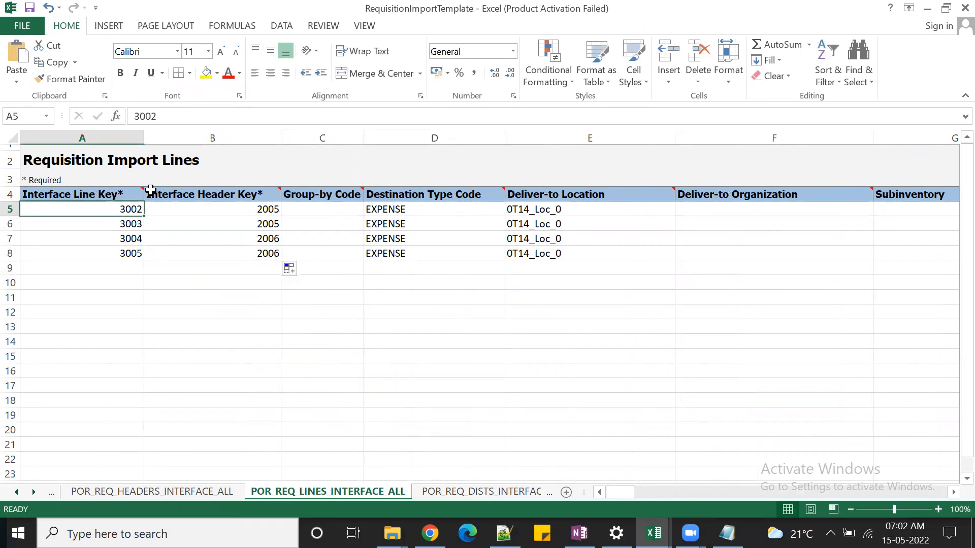
pyautogui.click(151, 116)
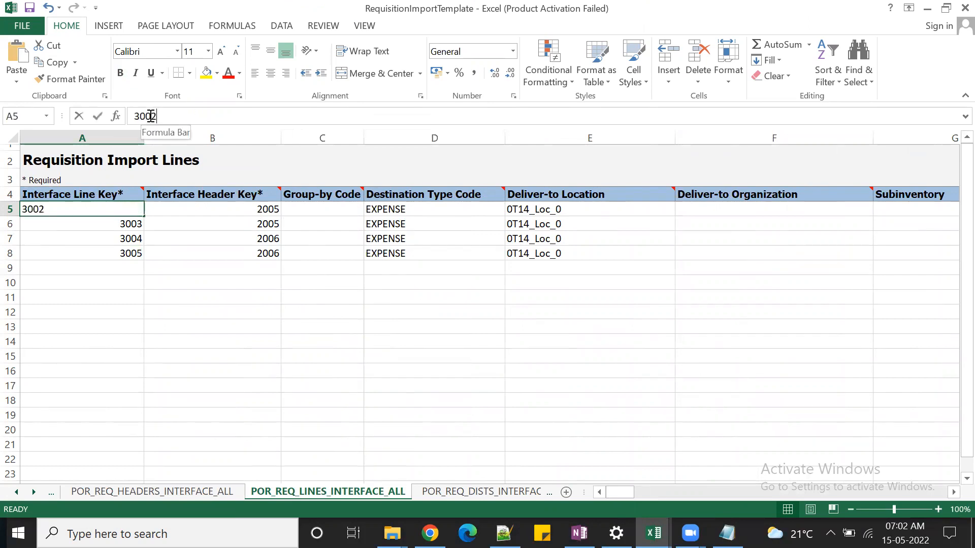
pyautogui.moveTo(170, 117); pyautogui.dragTo(170, 118)
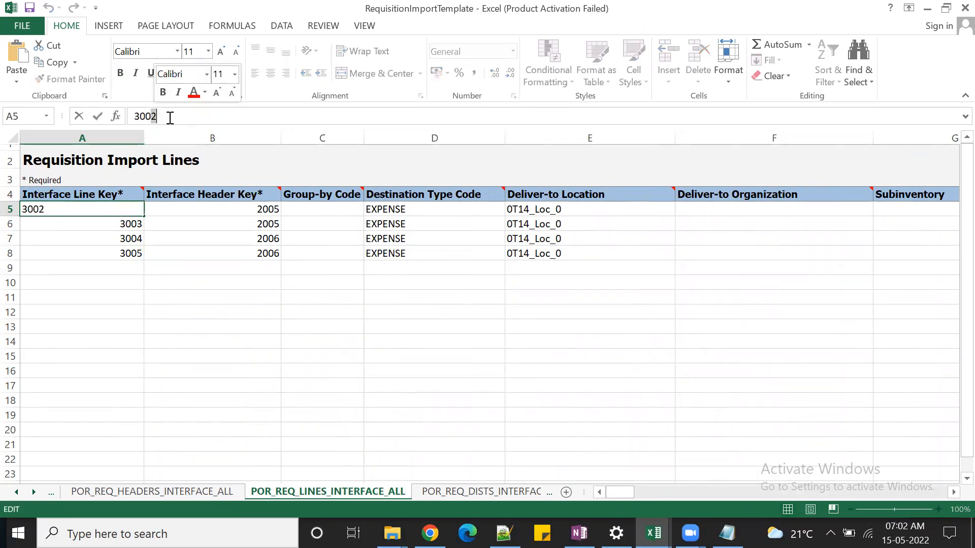
pyautogui.write('8')
pyautogui.press('Tab')
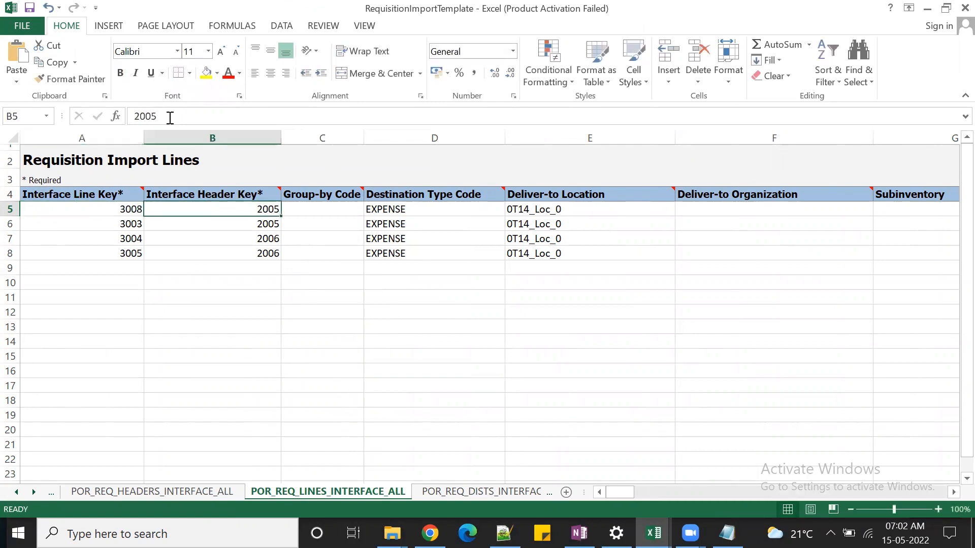
pyautogui.click(128, 224)
pyautogui.moveTo(153, 116); pyautogui.dragTo(170, 118)
pyautogui.write('9')
pyautogui.press('Tab')
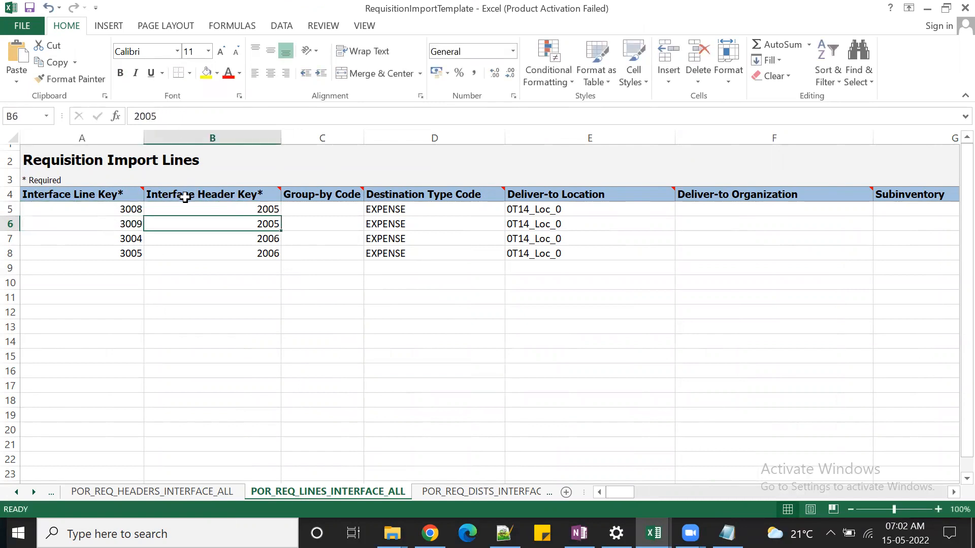
# Set the Interface Line Keys of the last two requisition lines to 30010 and 30011
pyautogui.click(139, 239)
pyautogui.doubleClick(156, 117)
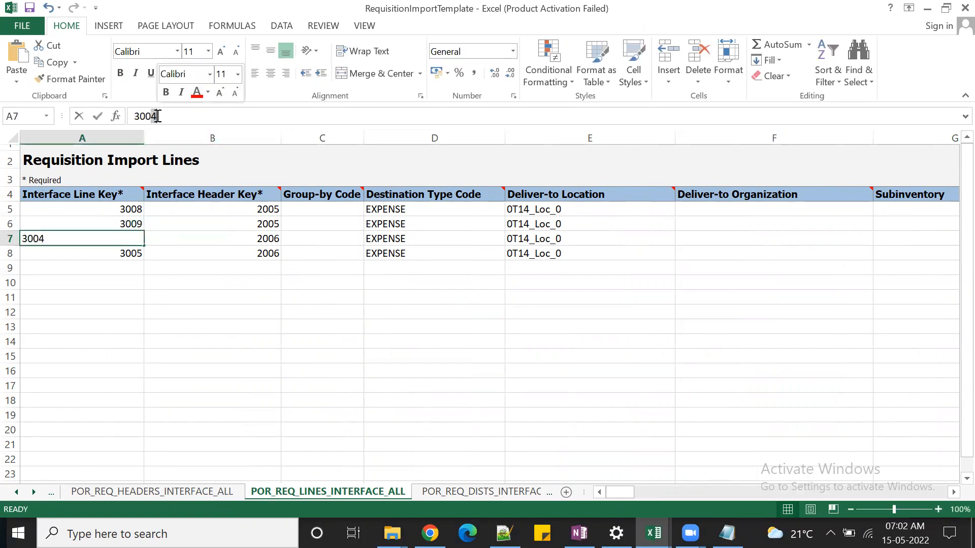
pyautogui.write('30010')
pyautogui.press('Tab')
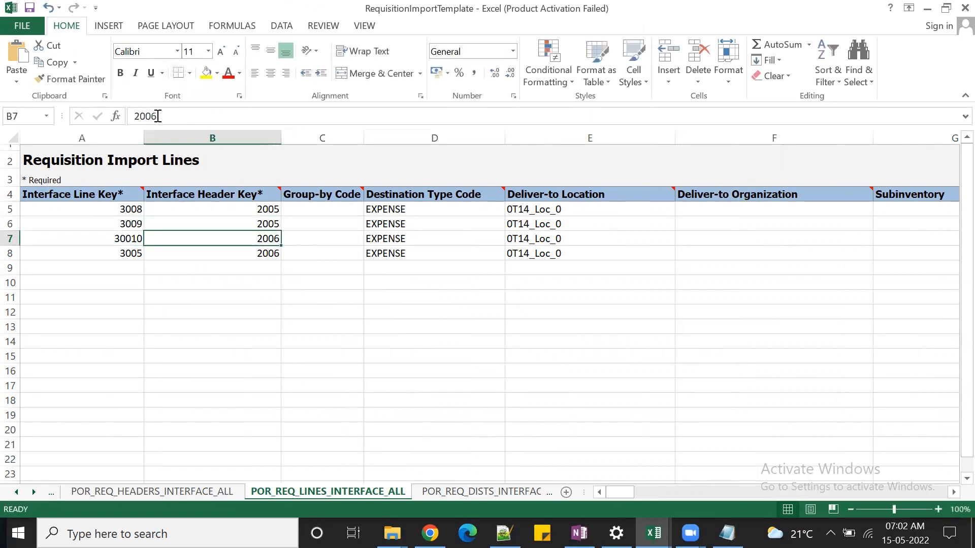
pyautogui.click(123, 256)
pyautogui.click(152, 118)
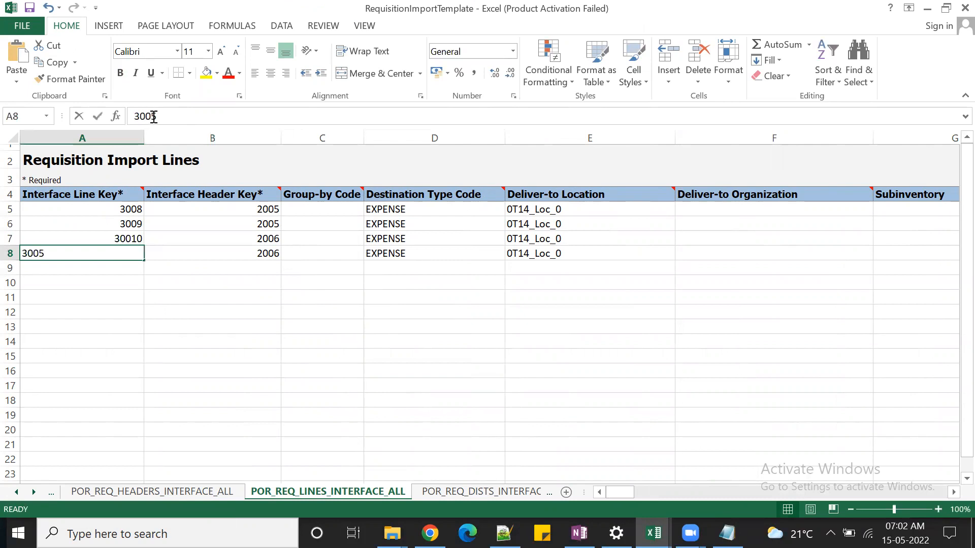
pyautogui.doubleClick(155, 117)
pyautogui.write('30011')
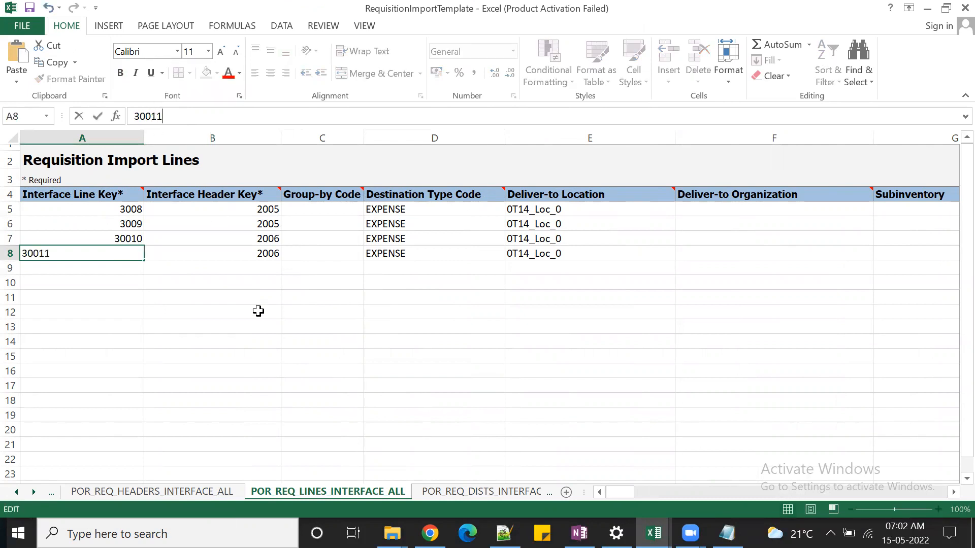
pyautogui.press('Tab')
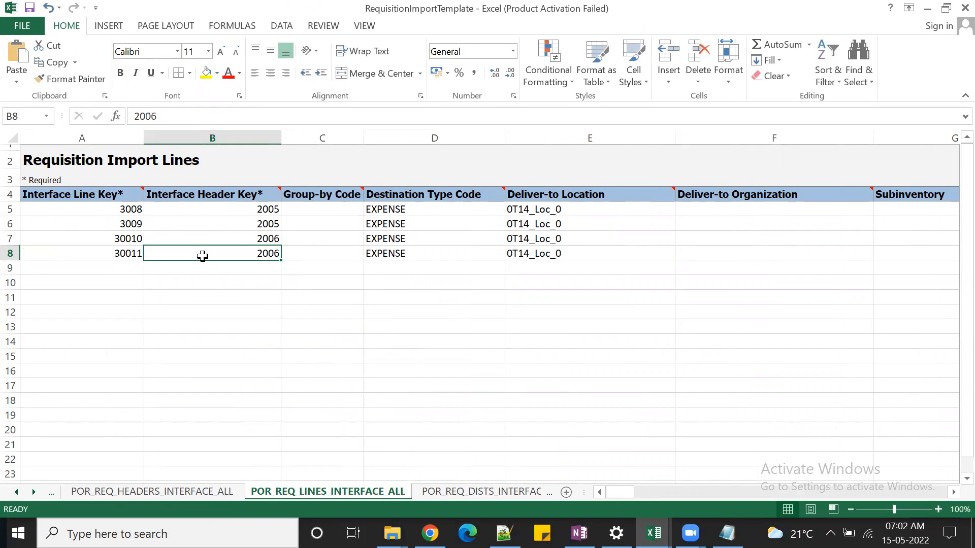
# Save the workbook and go to the POR_REQ_DISTS_INTERFACE_ALL sheet
pyautogui.click(29, 8)
pyautogui.click(460, 307)
pyautogui.hotkey('ctrl', 'pagedown')
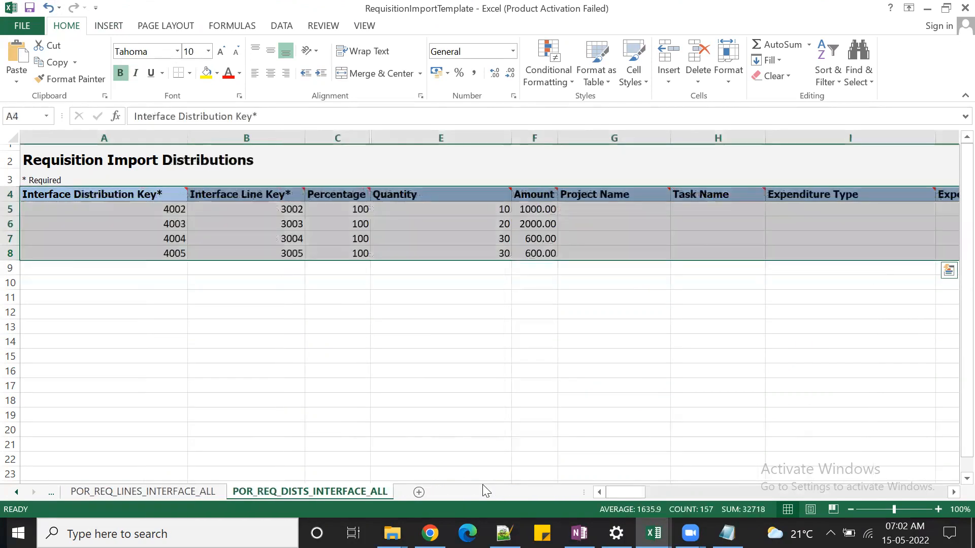
# Copy line keys 3008 and 3009 from the lines sheet into the first two Interface Line Key cells of POR_REQ_DISTS_INTERFACE_ALL
pyautogui.click(166, 491)
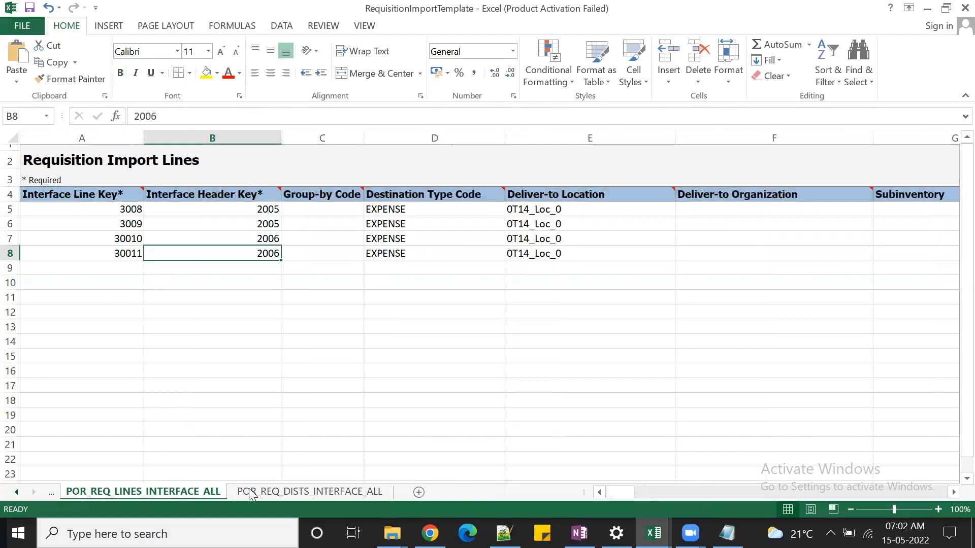
pyautogui.moveTo(130, 209); pyautogui.dragTo(124, 220)
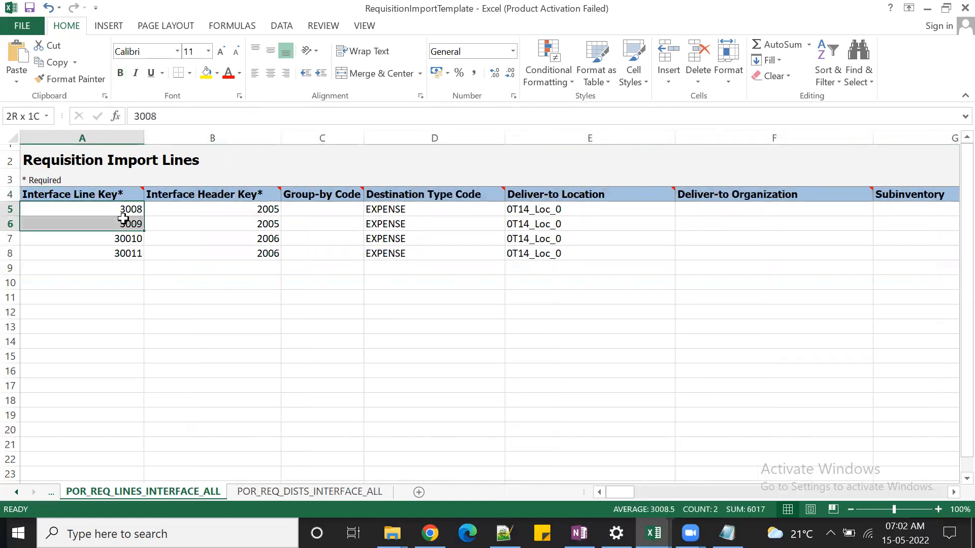
pyautogui.hotkey('ctrl', 'c')
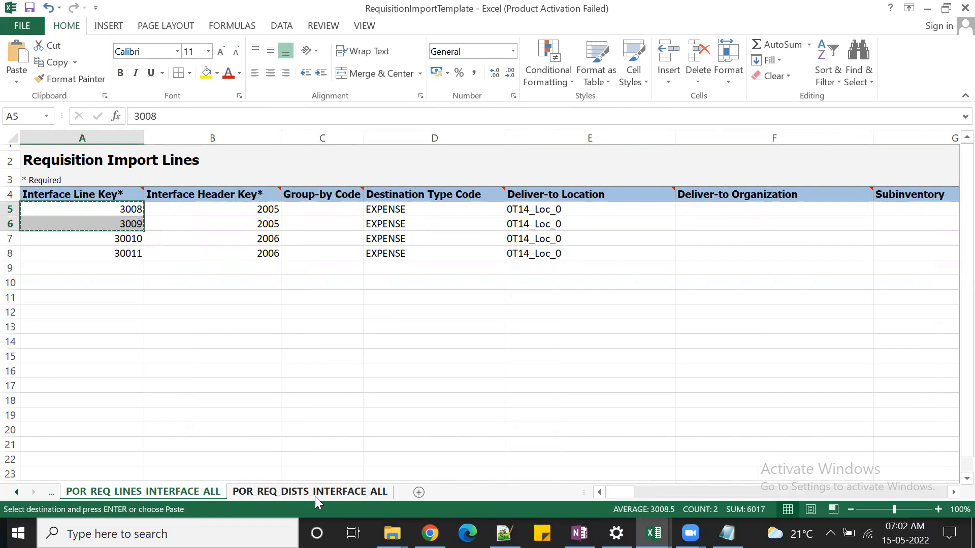
pyautogui.click(310, 492)
pyautogui.moveTo(284, 209); pyautogui.dragTo(285, 219)
pyautogui.hotkey('ctrl', 'v')
# Copy line keys 30010 and 30011 from the lines sheet into rows 7 and 8 of the distributions sheet's Interface Line Key column
pyautogui.click(195, 490)
pyautogui.moveTo(130, 239); pyautogui.dragTo(126, 254)
pyautogui.hotkey('ctrl', 'c')
pyautogui.click(310, 491)
pyautogui.moveTo(289, 243); pyautogui.dragTo(289, 250)
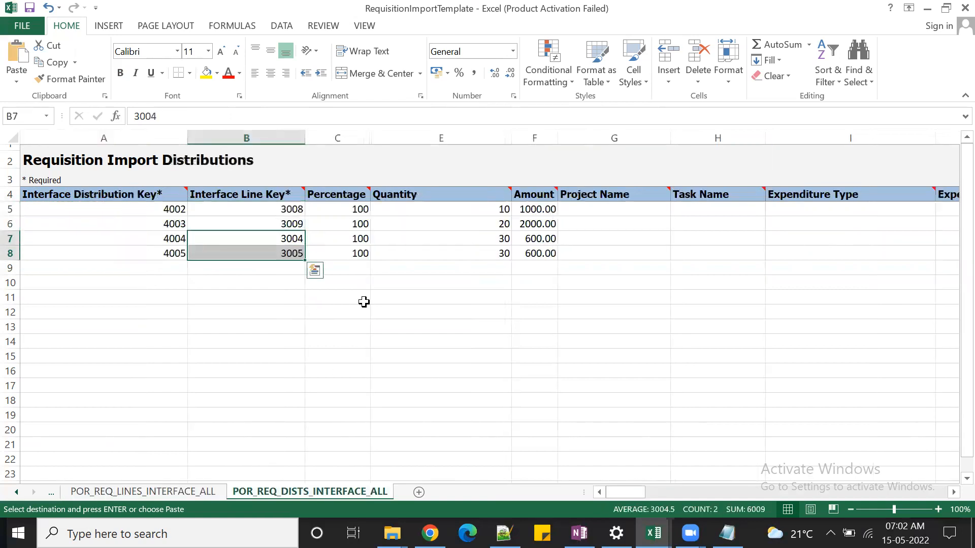
pyautogui.hotkey('ctrl', 'v')
pyautogui.press('Escape')
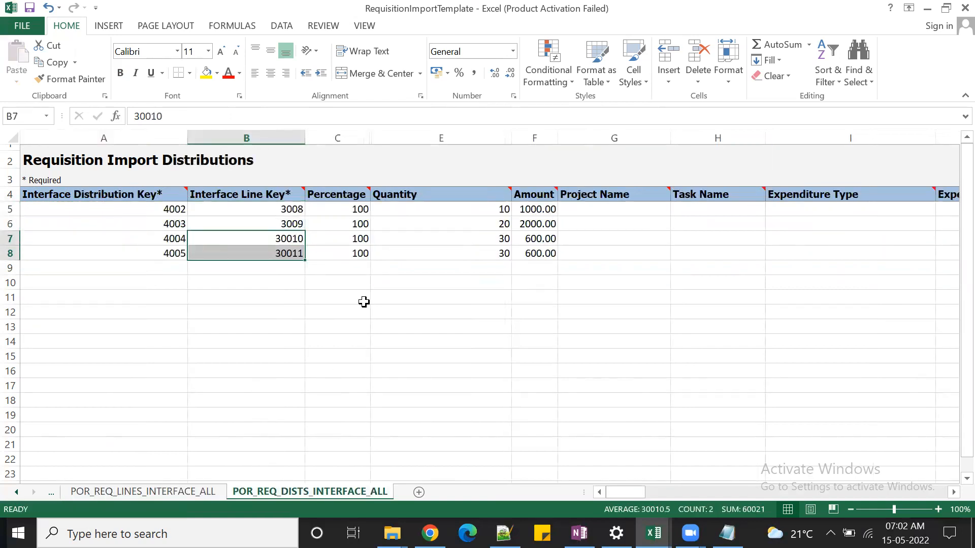
# Set the Interface Distribution Keys of the first two distribution rows to 4008 and 4009
pyautogui.click(164, 210)
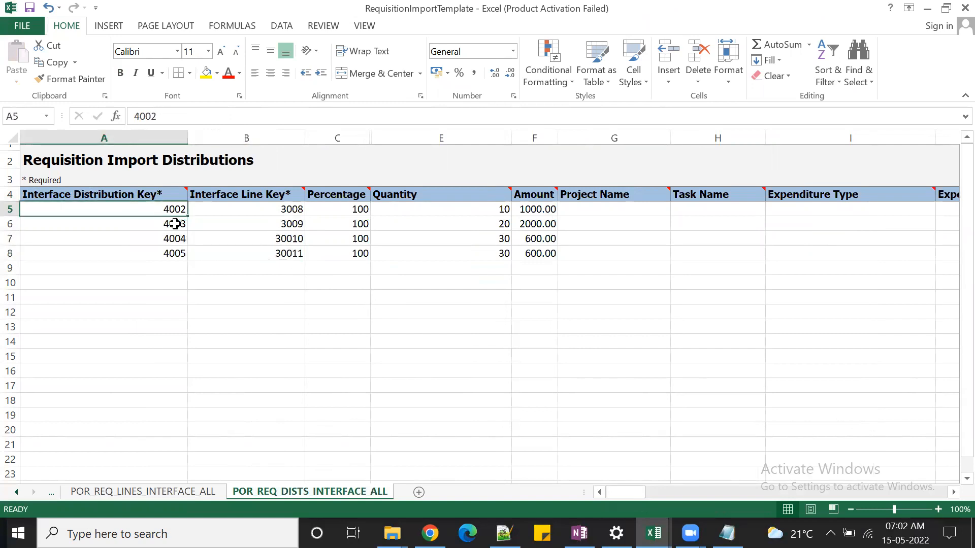
pyautogui.click(150, 116)
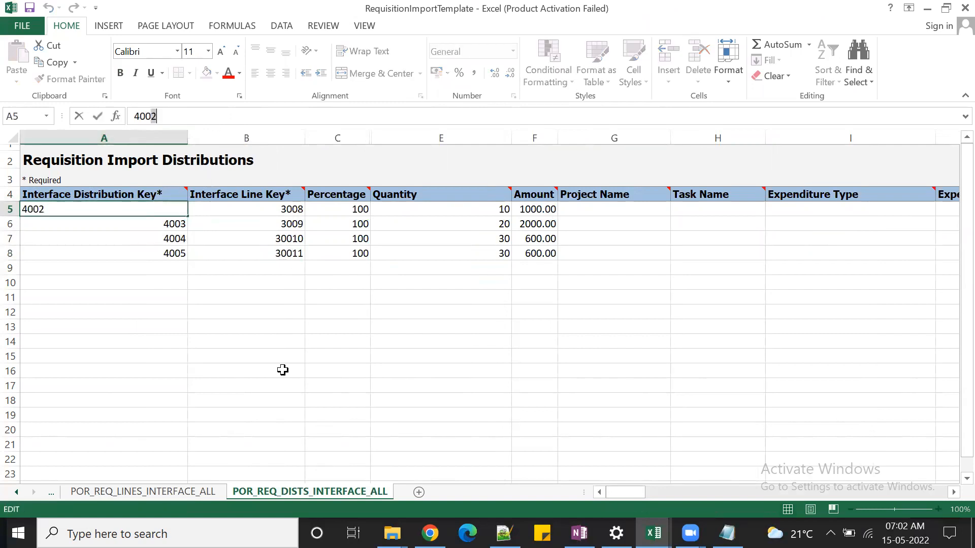
pyautogui.write('8')
pyautogui.press('Return')
pyautogui.moveTo(149, 118); pyautogui.dragTo(156, 117)
pyautogui.write('9')
pyautogui.press('Return')
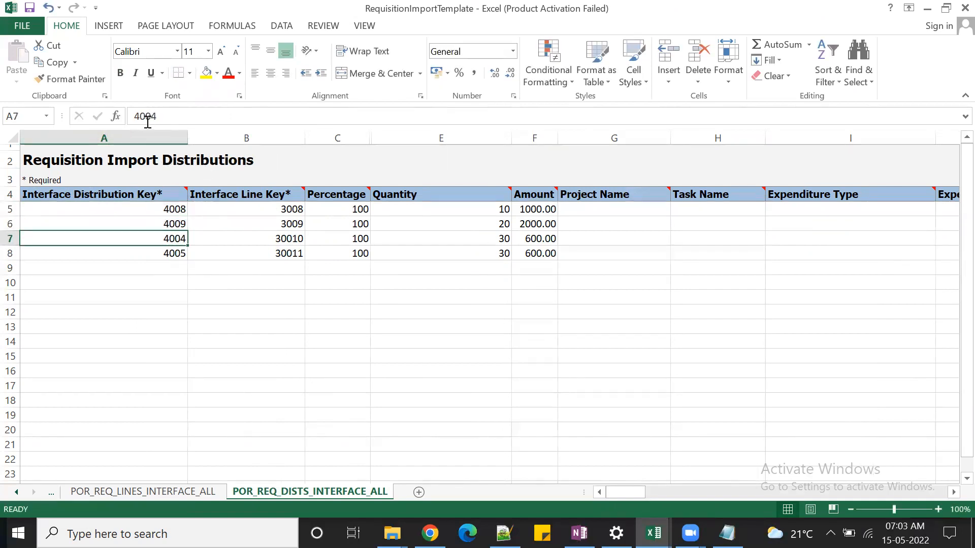
# Set the Interface Distribution Keys in rows 7 and 8 of the distributions sheet to 40010 and 40011
pyautogui.moveTo(157, 116); pyautogui.dragTo(151, 117)
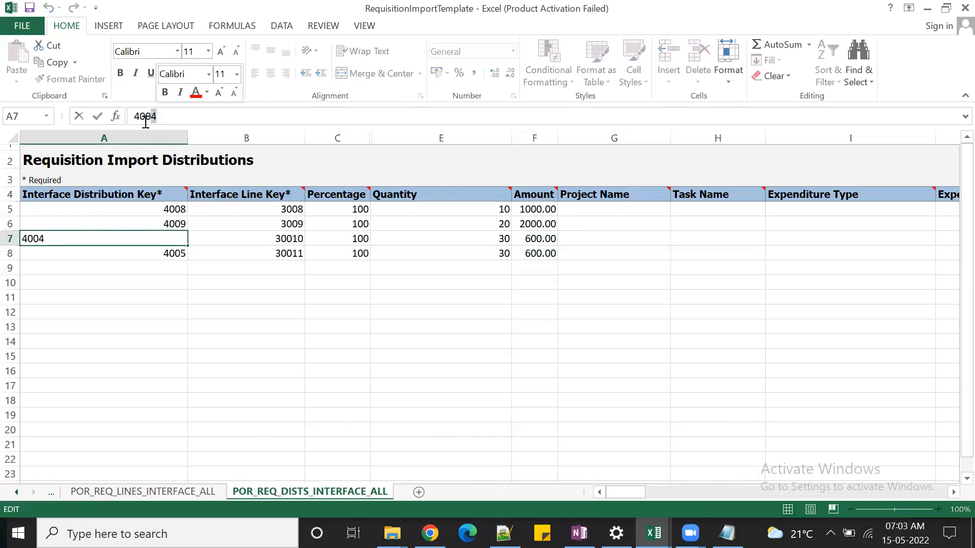
pyautogui.write('10')
pyautogui.press('Tab')
pyautogui.click(152, 267)
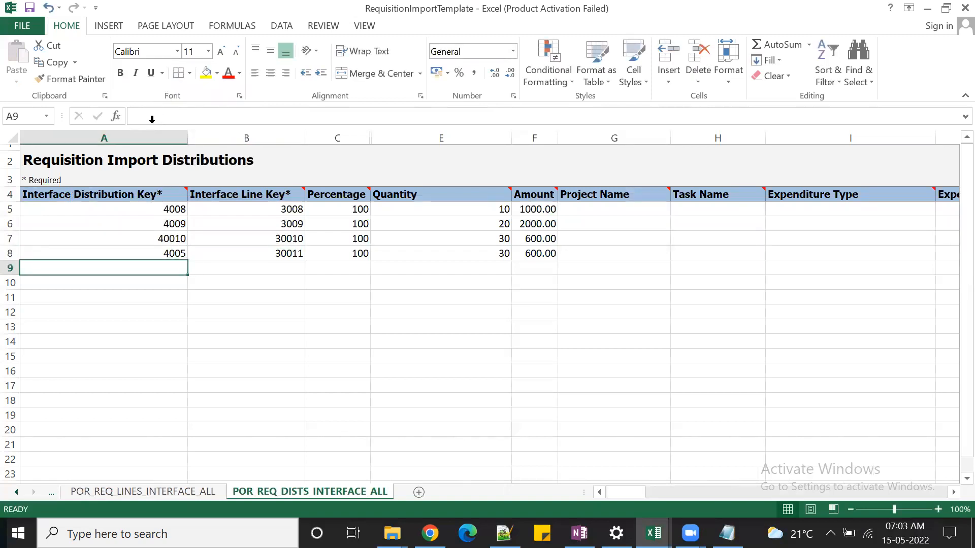
pyautogui.click(148, 256)
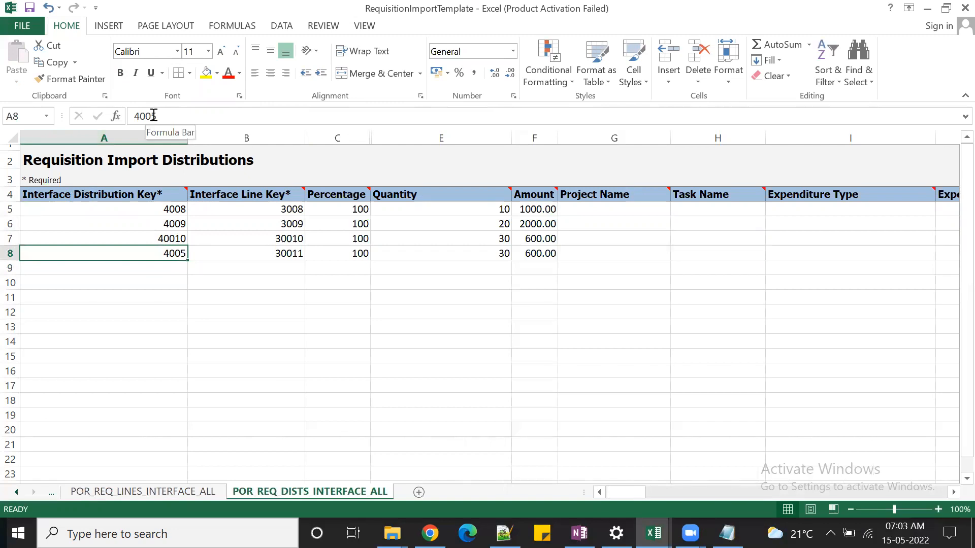
pyautogui.moveTo(152, 116); pyautogui.dragTo(161, 117)
pyautogui.write('11')
pyautogui.press('Tab')
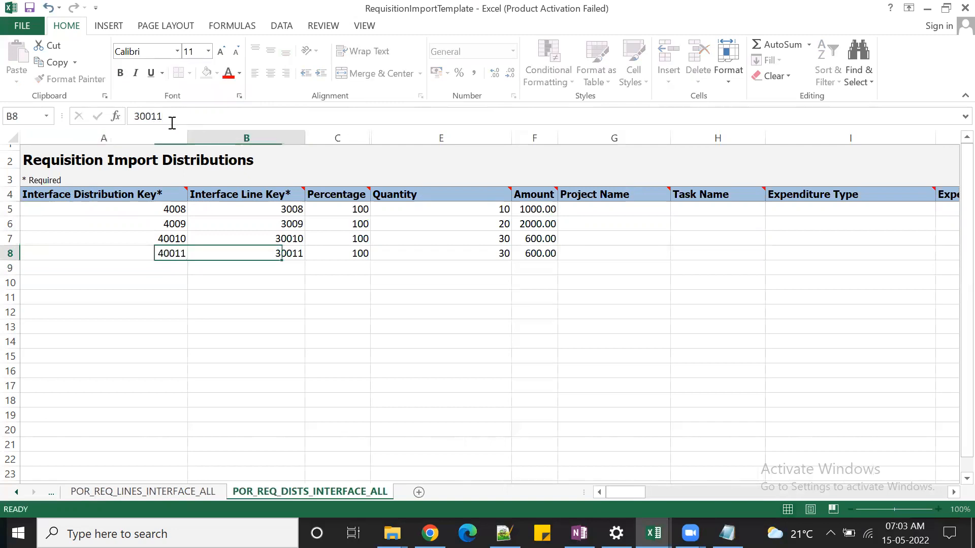
# Save the requisition import workbook, accepting the personal information warning
pyautogui.click(29, 7)
pyautogui.click(461, 305)
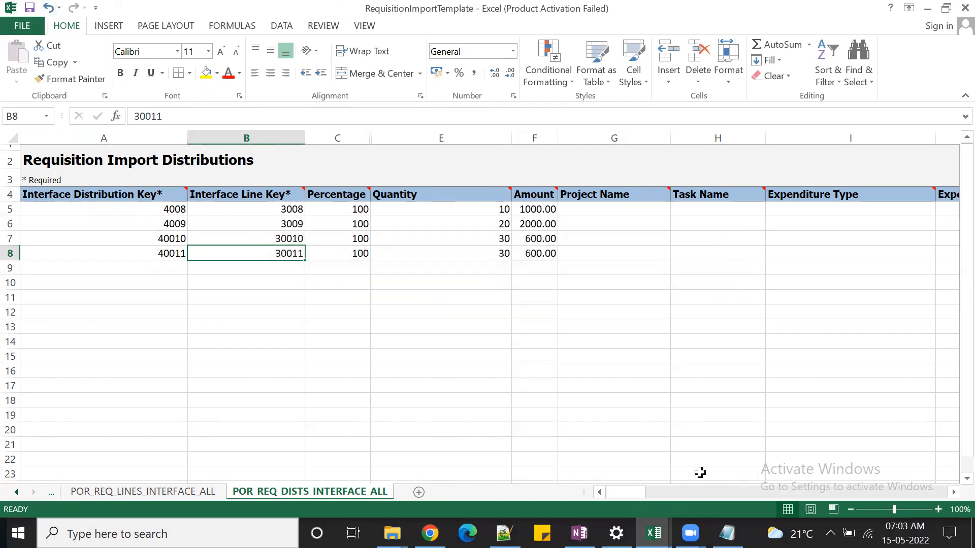
pyautogui.click(15, 493)
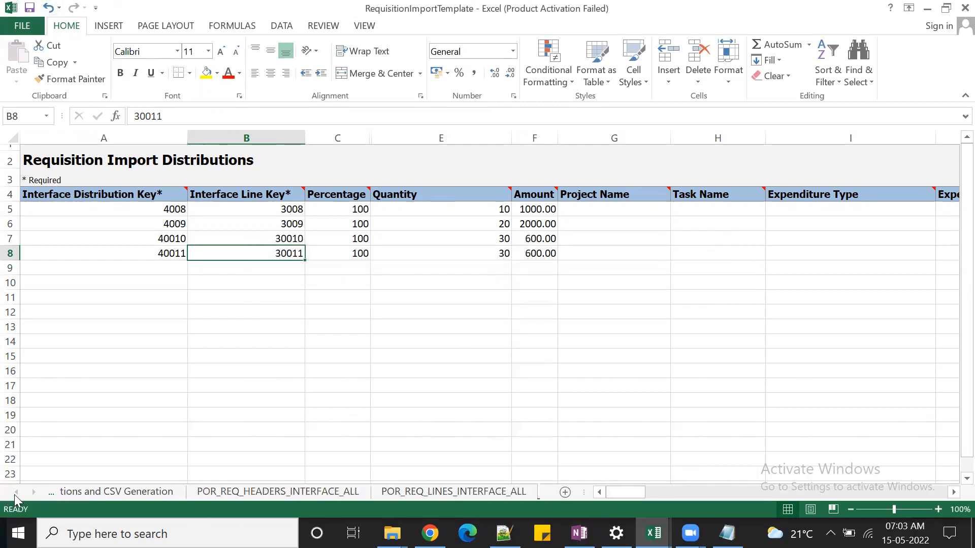
pyautogui.click(29, 7)
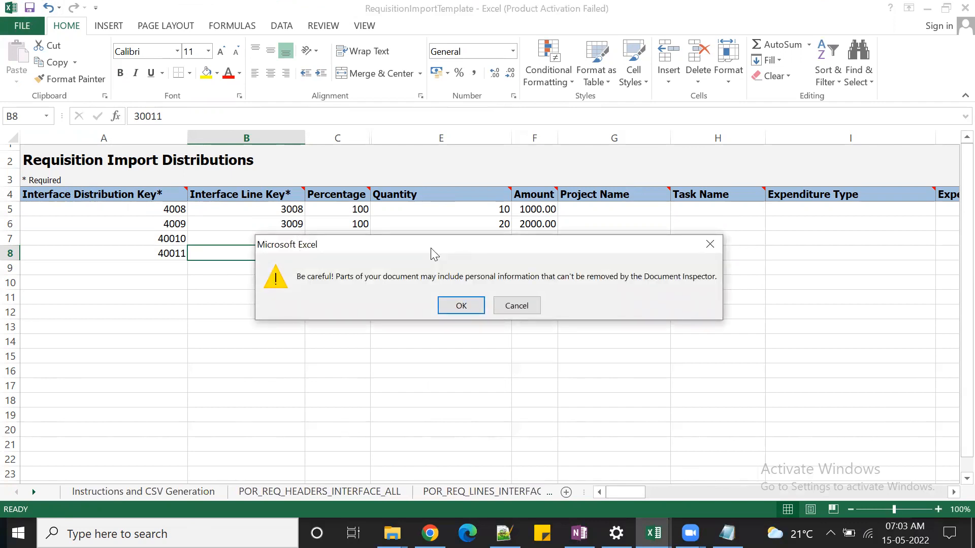
pyautogui.click(461, 305)
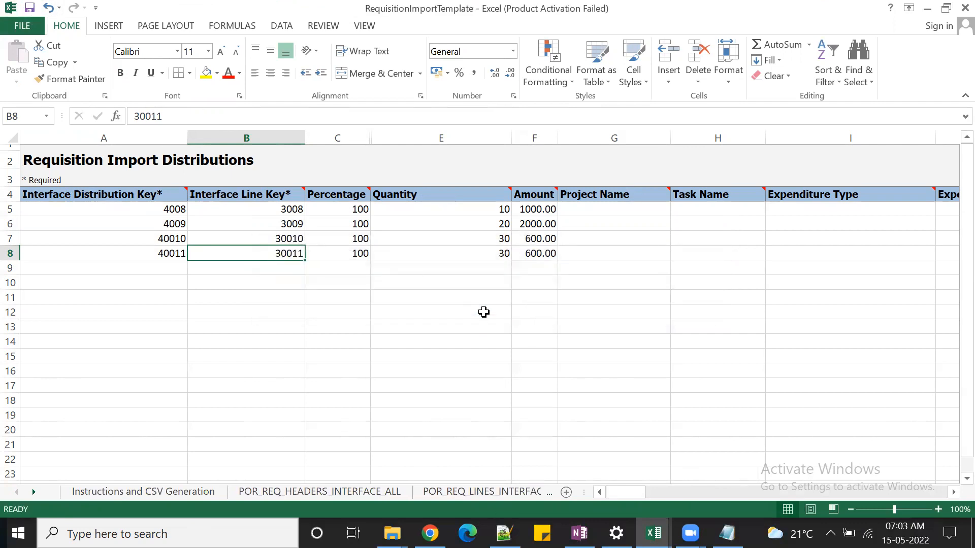
# Generate the CSV files and the PorImportRequisitions ZIP from the Instructions and CSV Generation sheet, saving all three interface CSVs
pyautogui.click(156, 492)
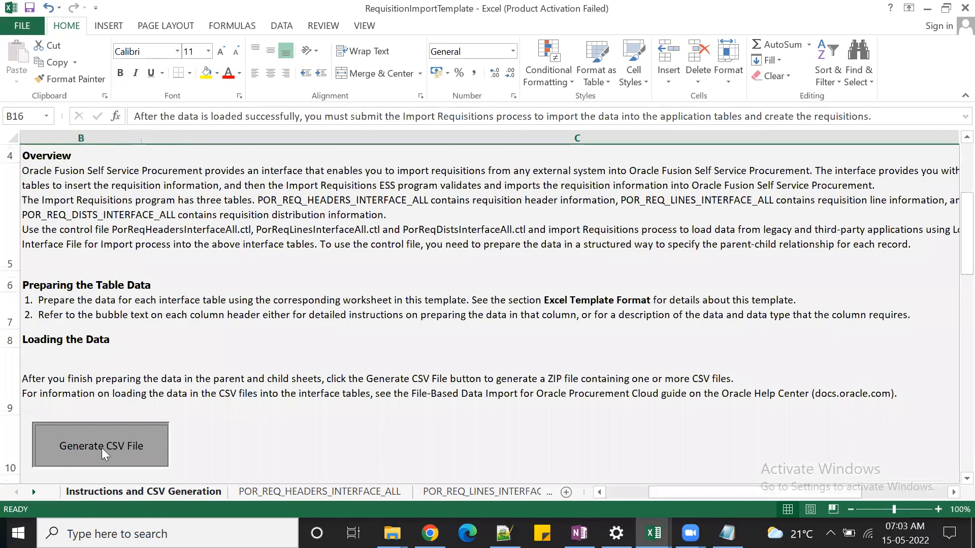
pyautogui.click(102, 446)
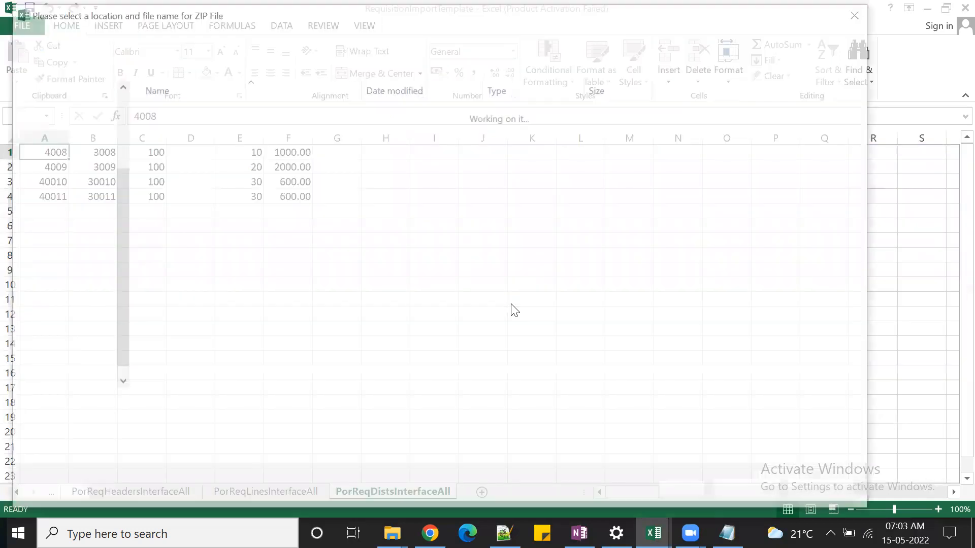
pyautogui.click(223, 114)
pyautogui.click(751, 494)
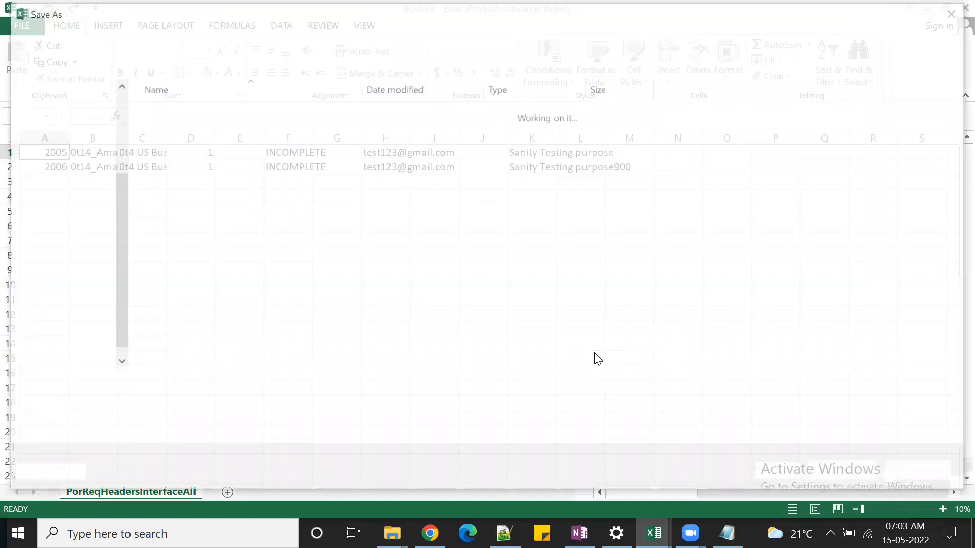
pyautogui.click(826, 474)
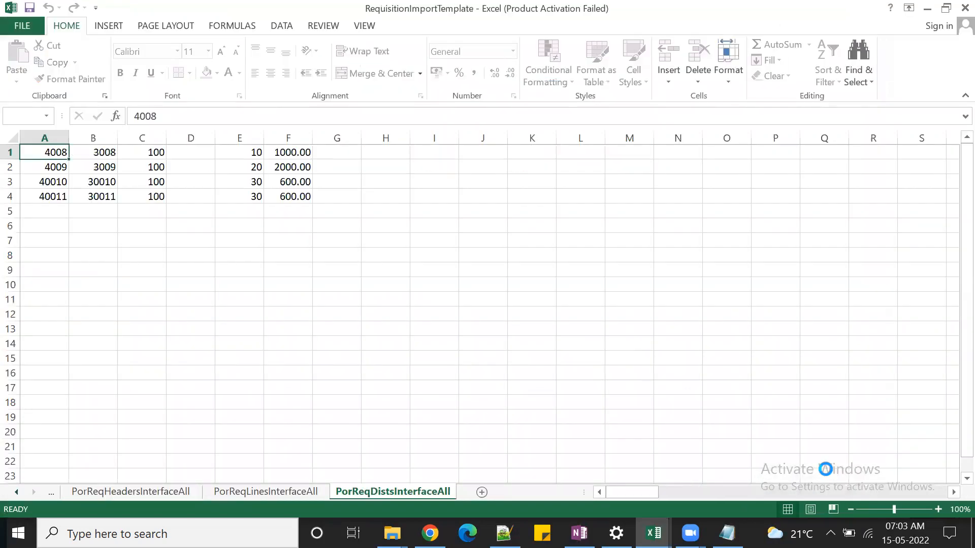
pyautogui.click(826, 469)
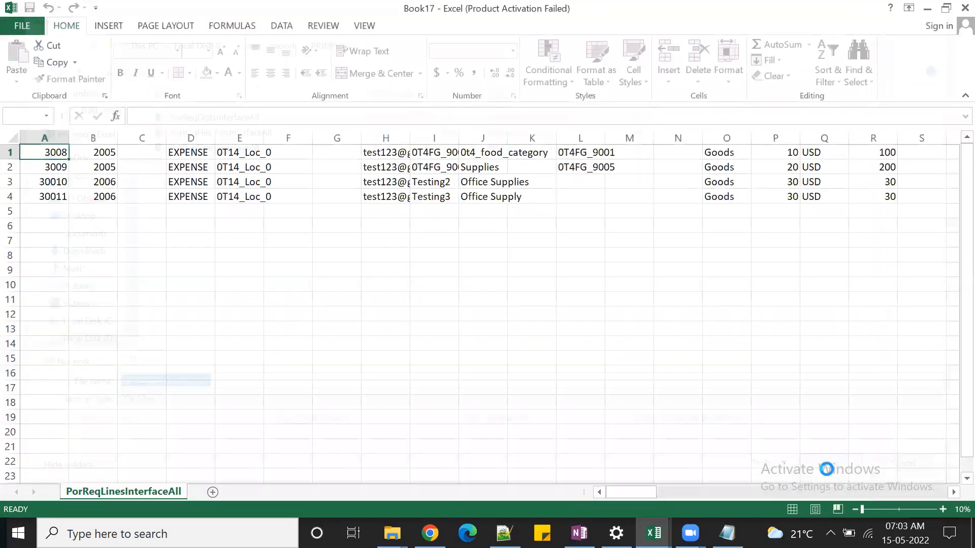
pyautogui.click(826, 469)
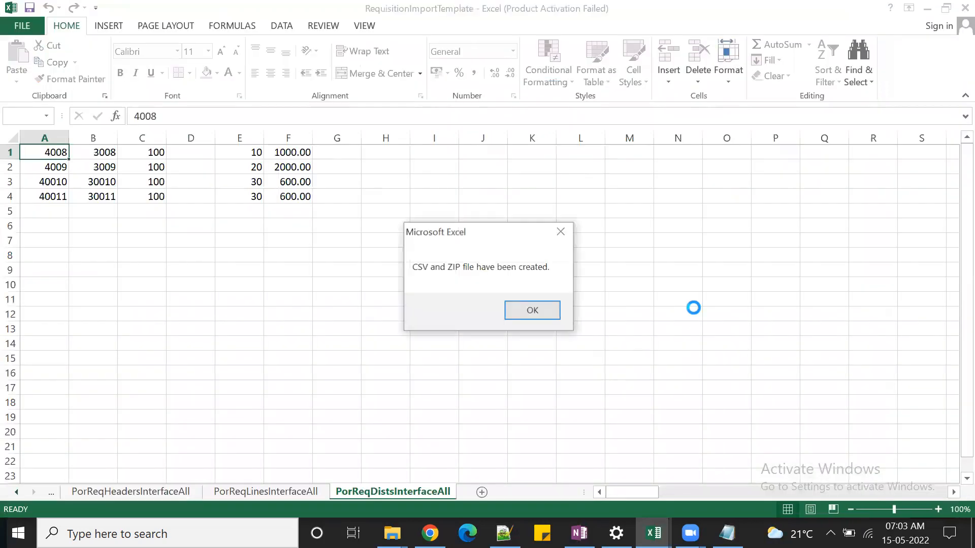
pyautogui.click(541, 313)
# Switch to the Monitor Processes page in Chrome and dismiss the Attachments dialog without changes
pyautogui.moveTo(429, 533)
pyautogui.click(426, 482)
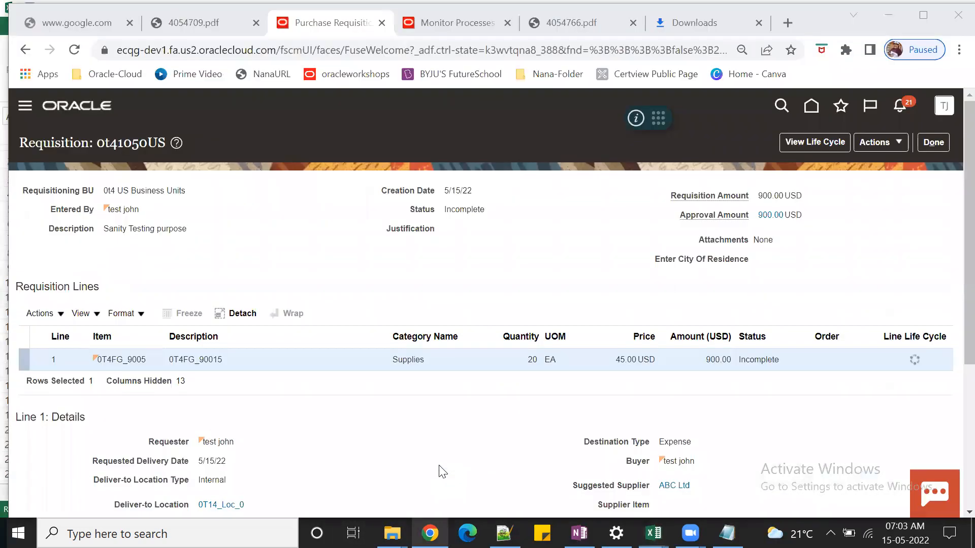
pyautogui.click(456, 23)
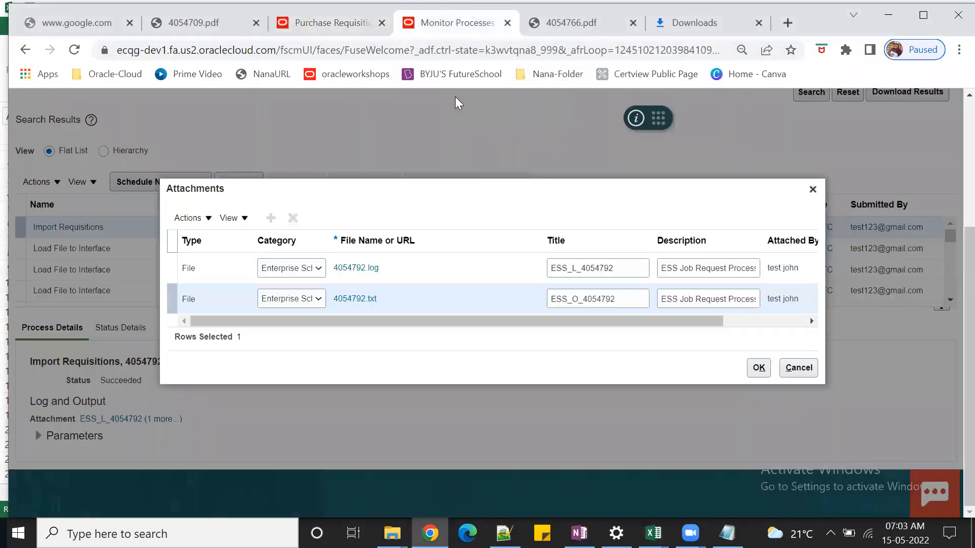
pyautogui.click(810, 395)
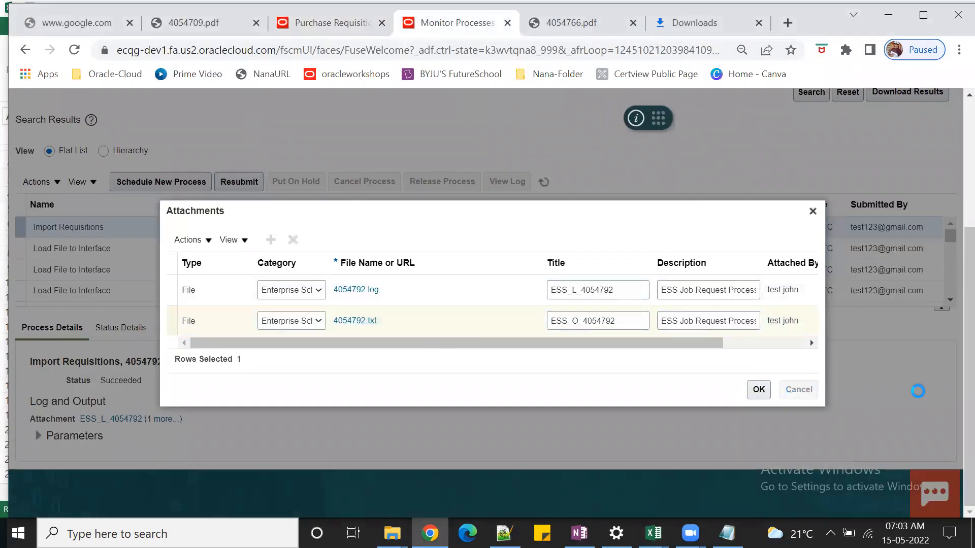
# Schedule a new process of type Job using Load Interface File for Import
pyautogui.click(153, 182)
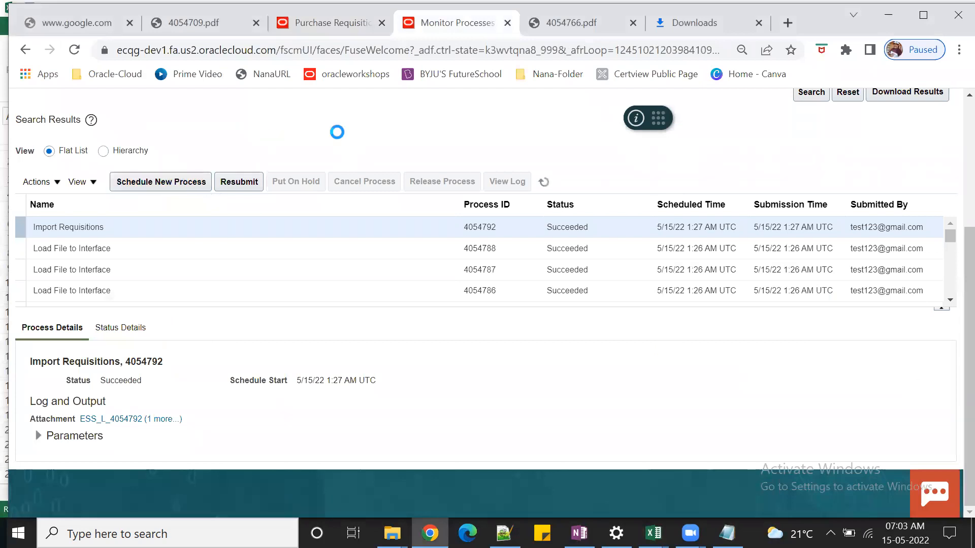
pyautogui.click(396, 276)
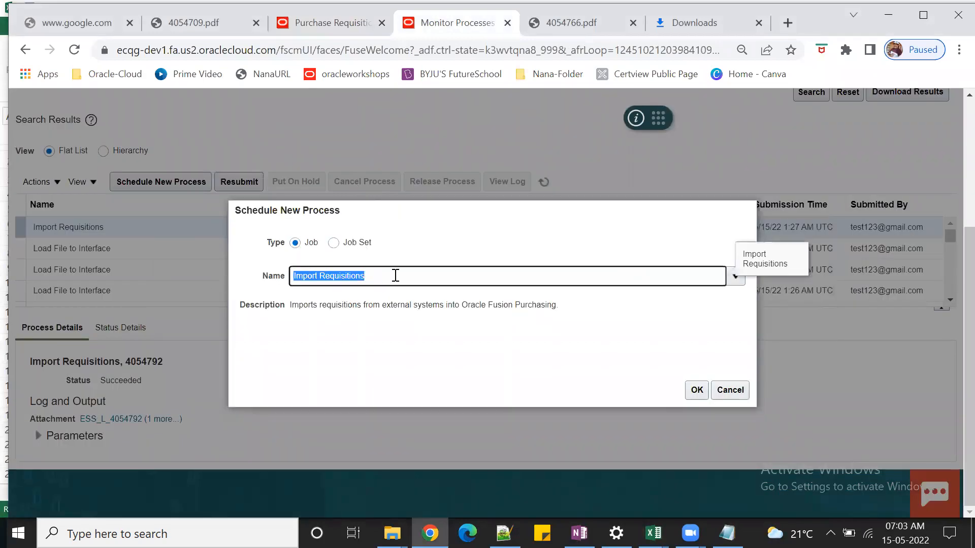
pyautogui.write('Load Interface')
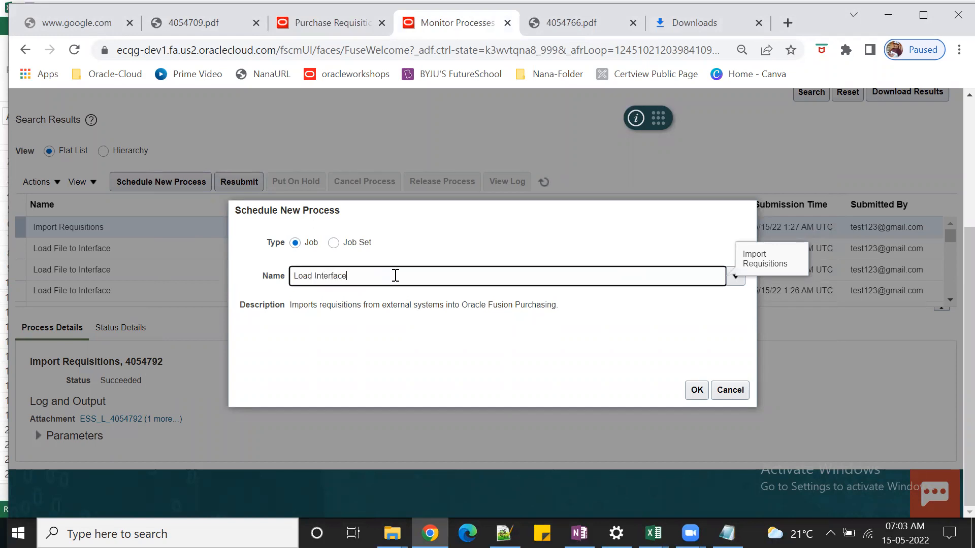
pyautogui.press('Tab')
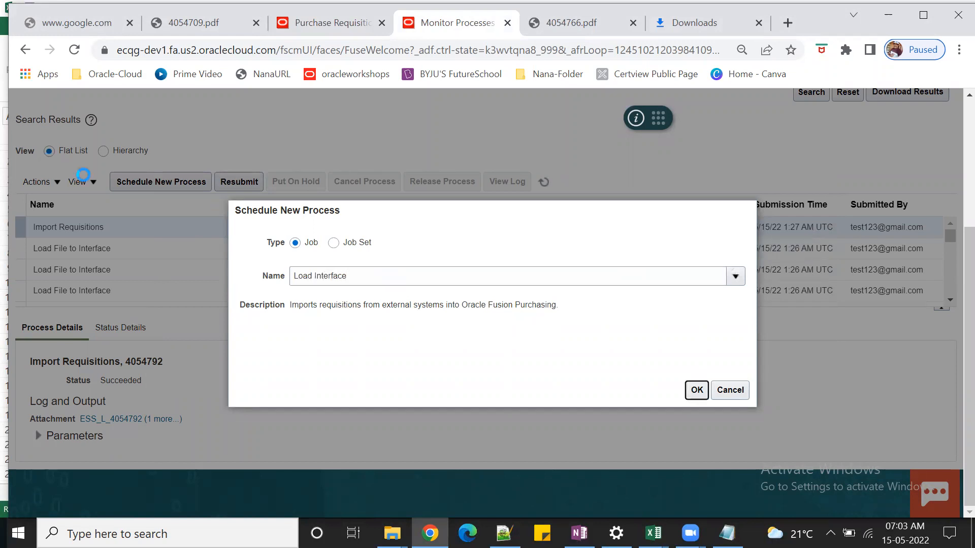
pyautogui.click(694, 390)
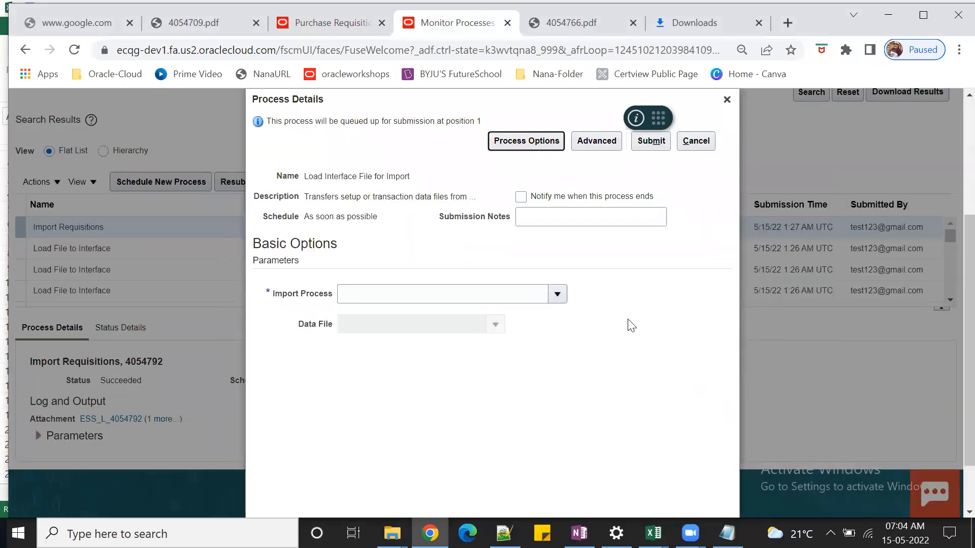
# Search the import processes for "Import Req" and set Import Requisitions as the Import Process parameter
pyautogui.click(557, 294)
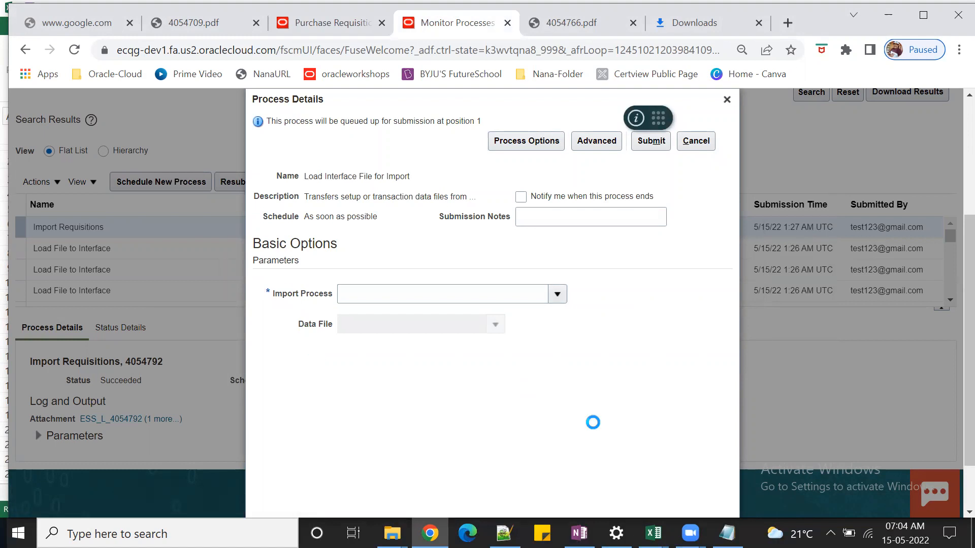
pyautogui.scroll(-1, 748, 480)
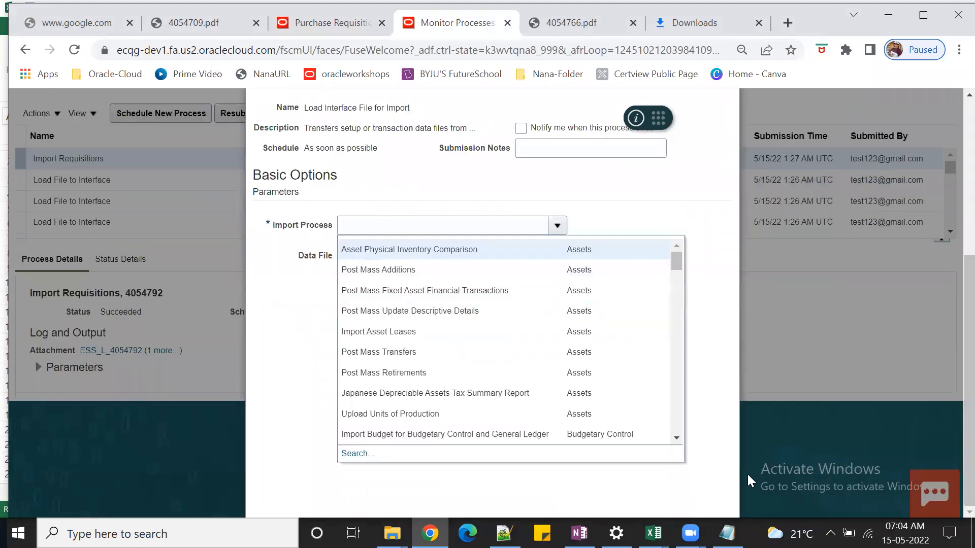
pyautogui.click(364, 454)
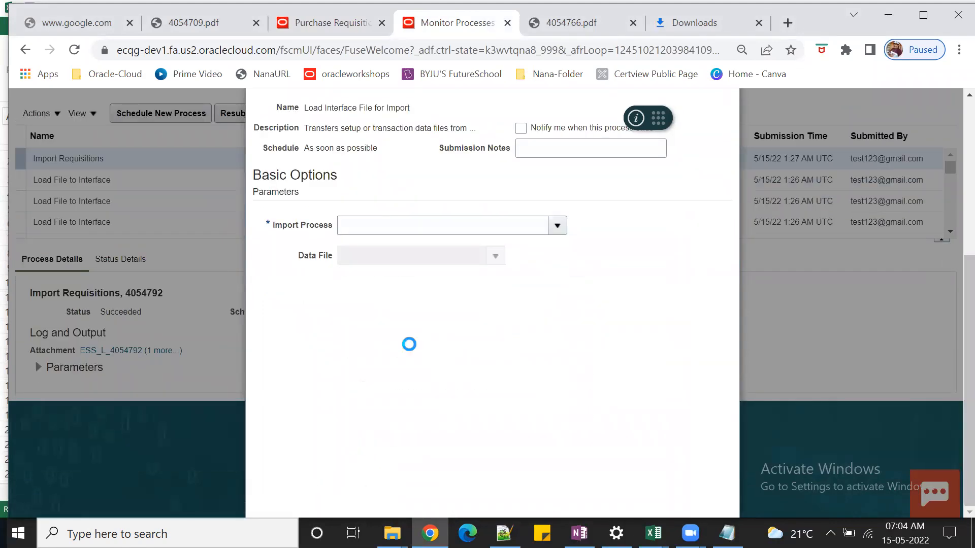
pyautogui.click(450, 287)
pyautogui.write('Import')
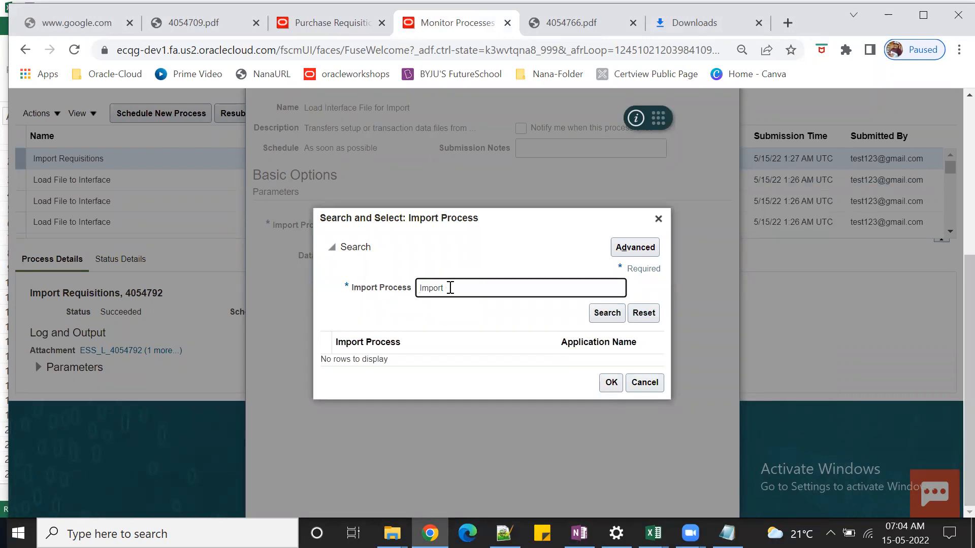
pyautogui.click(605, 314)
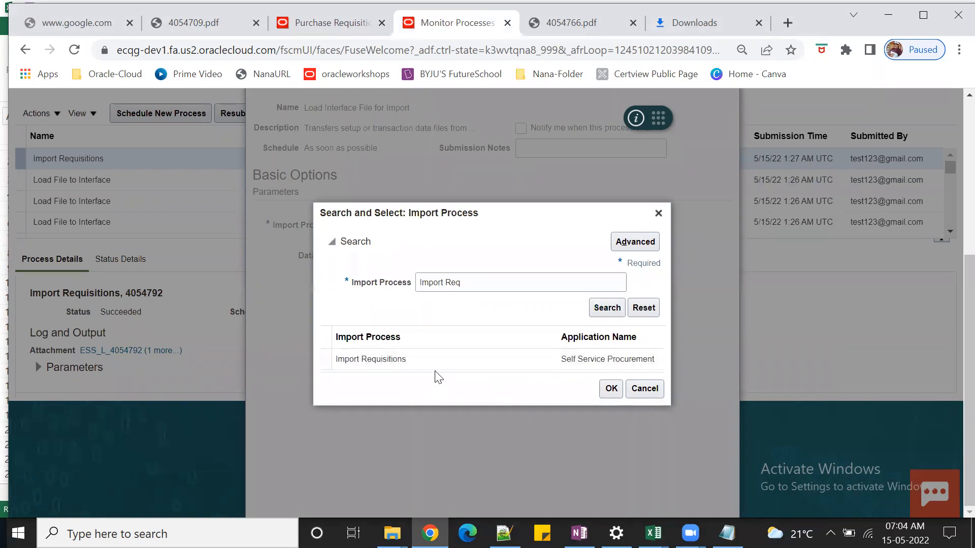
pyautogui.click(442, 360)
pyautogui.click(610, 389)
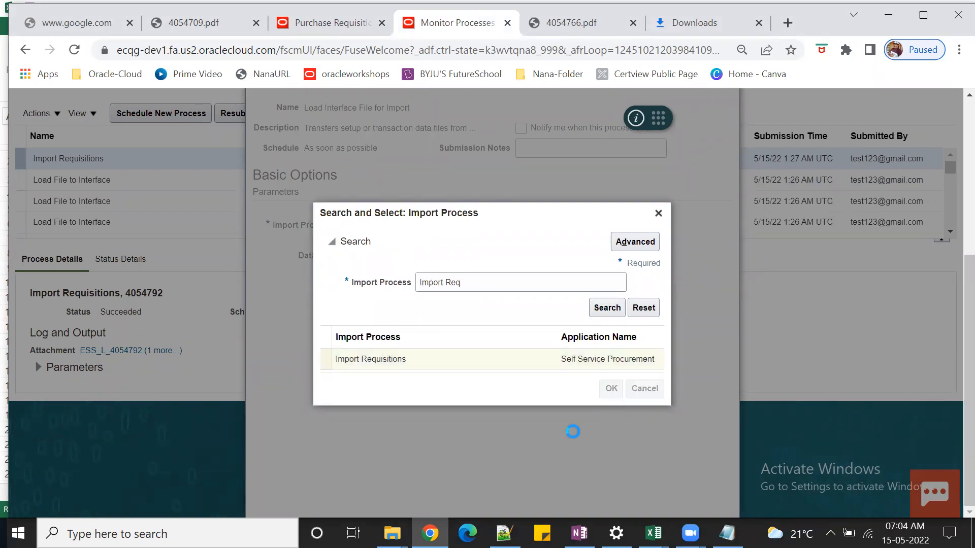
# Upload PorImportRequisitions.zip from the PRIMPORT folder as the new data file
pyautogui.click(493, 262)
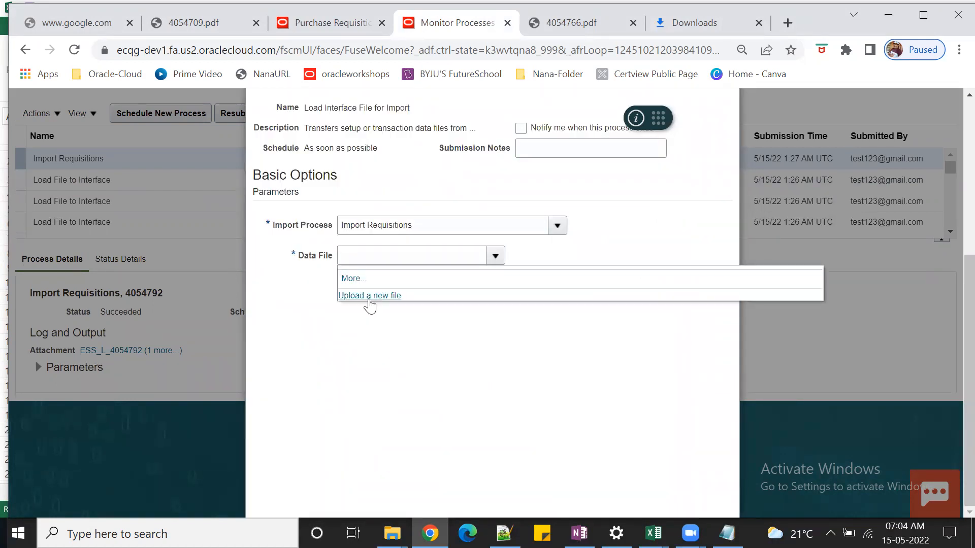
pyautogui.click(369, 296)
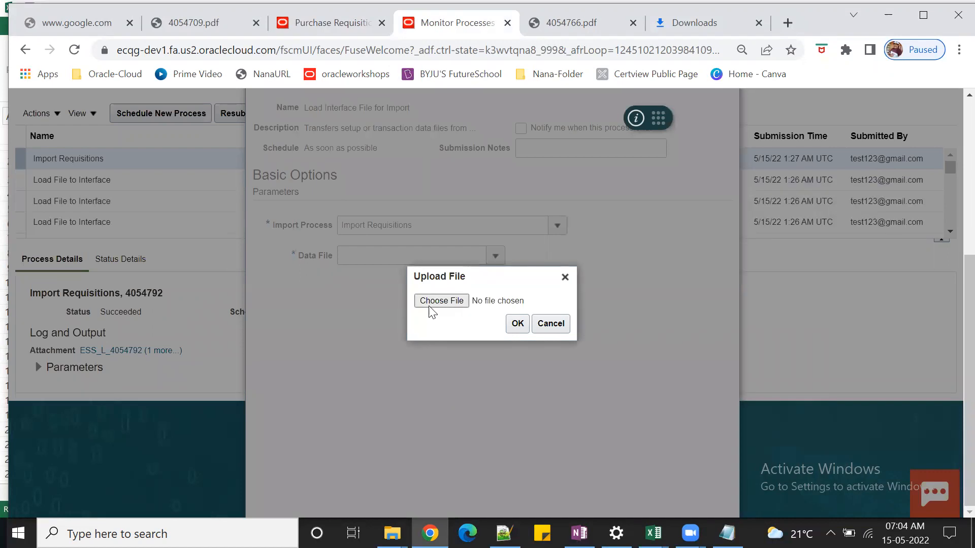
pyautogui.click(430, 303)
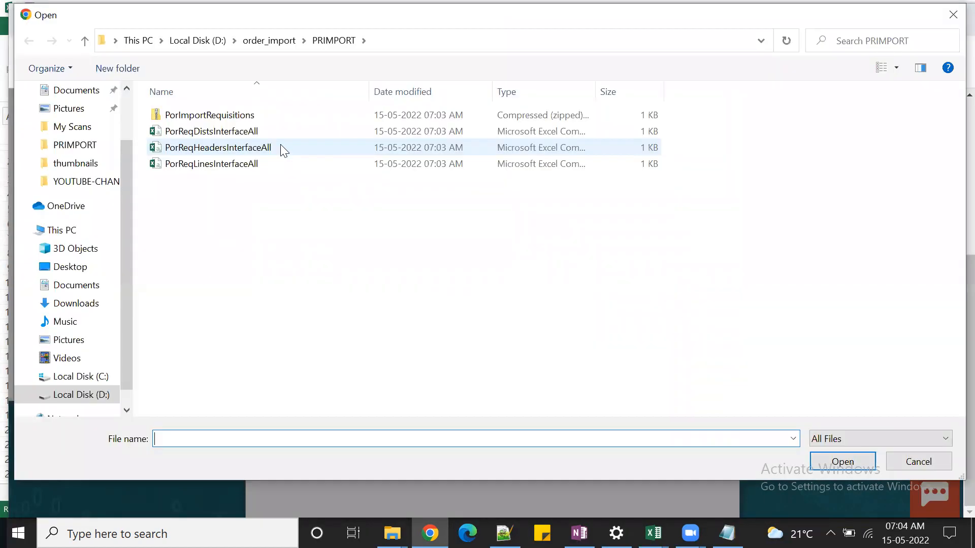
pyautogui.click(228, 116)
pyautogui.click(842, 461)
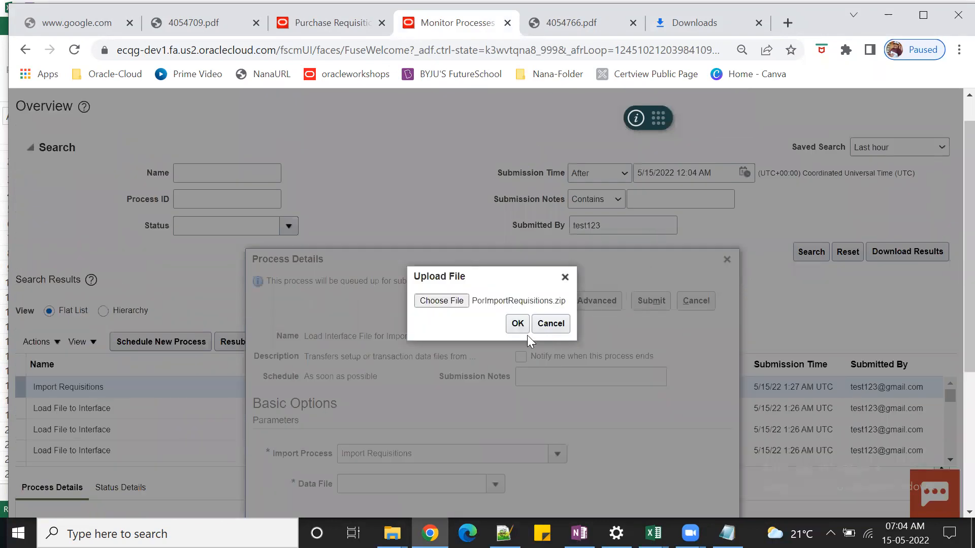
pyautogui.click(516, 326)
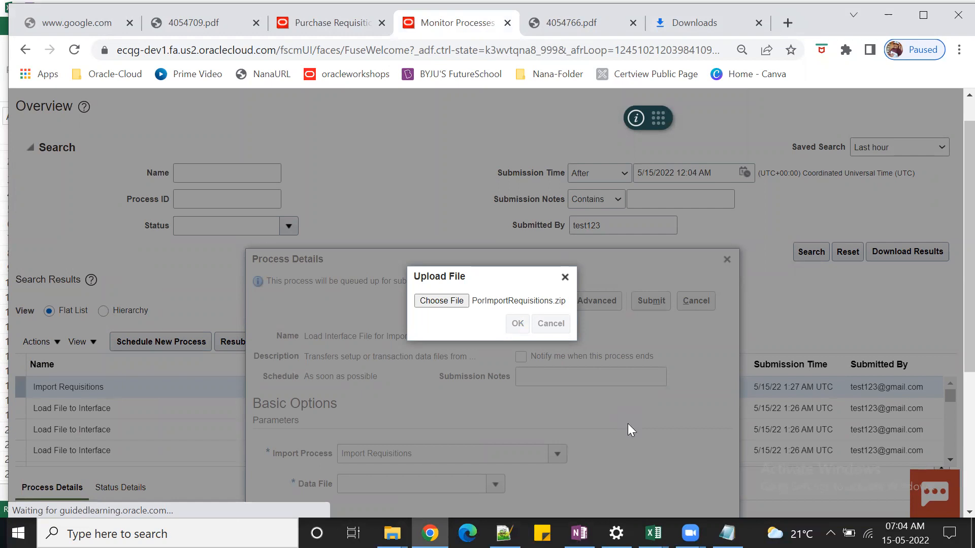
# Submit the load process, acknowledge the confirmation and refresh the list of scheduled processes
pyautogui.click(651, 301)
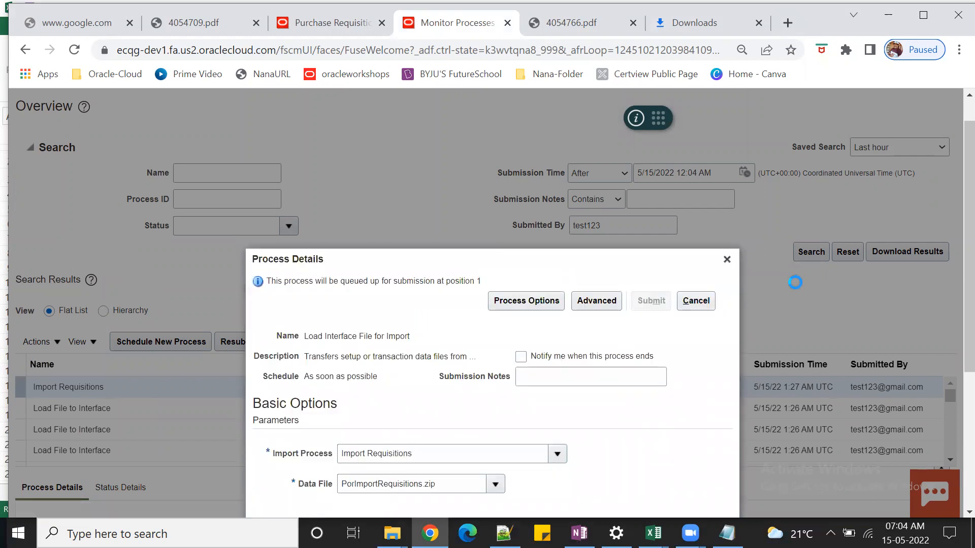
pyautogui.click(647, 394)
pyautogui.click(547, 343)
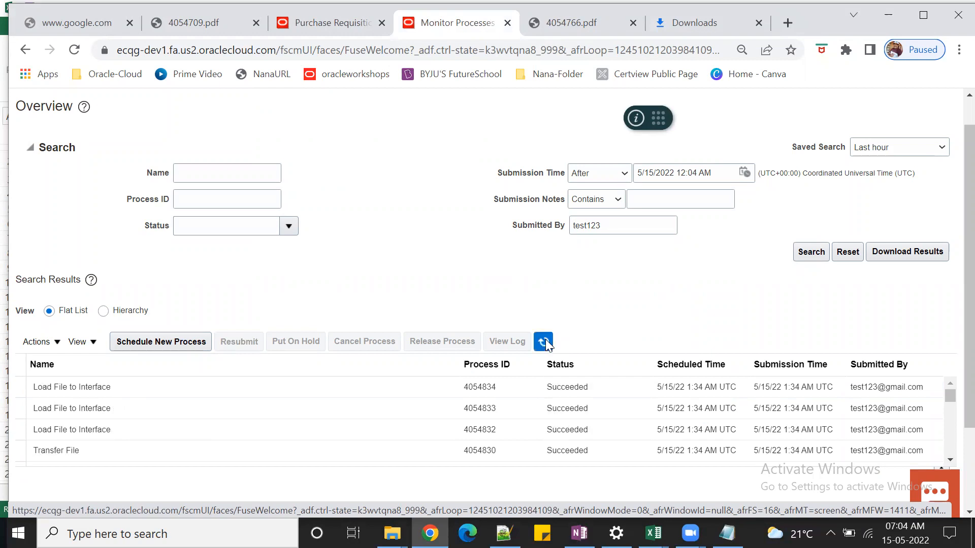
# Schedule a new Import Requisitions process of type Job, submit it with the default parameters and acknowledge the confirmation
pyautogui.scroll(-1, 952, 403)
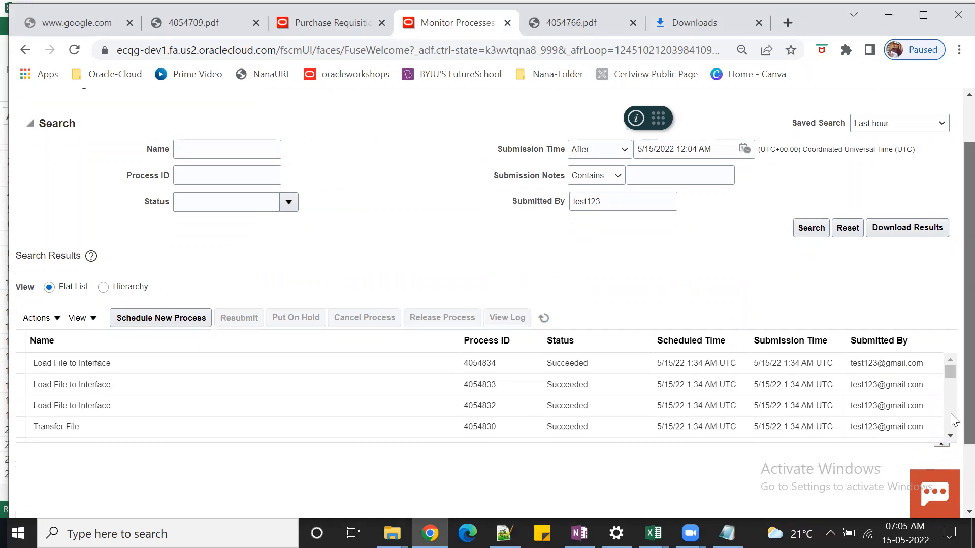
pyautogui.click(951, 437)
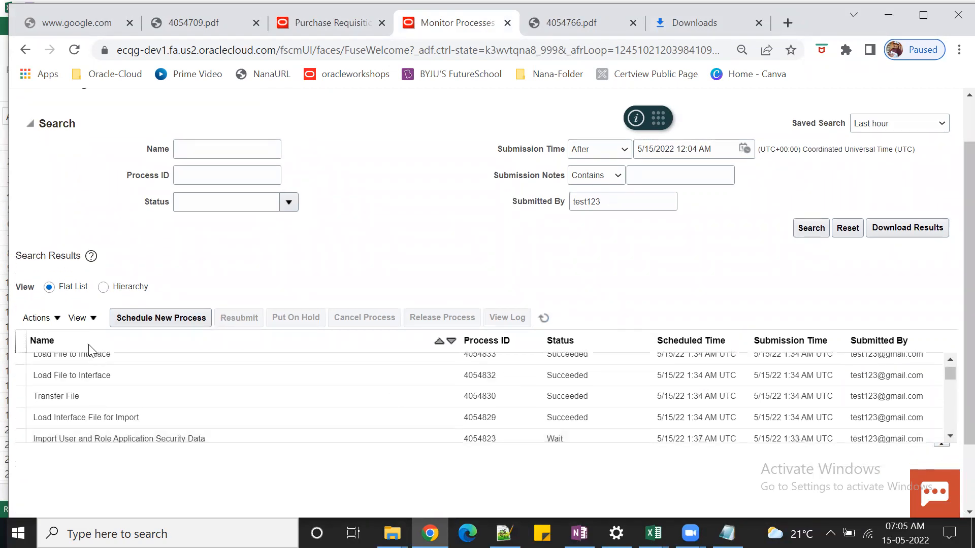
pyautogui.click(177, 317)
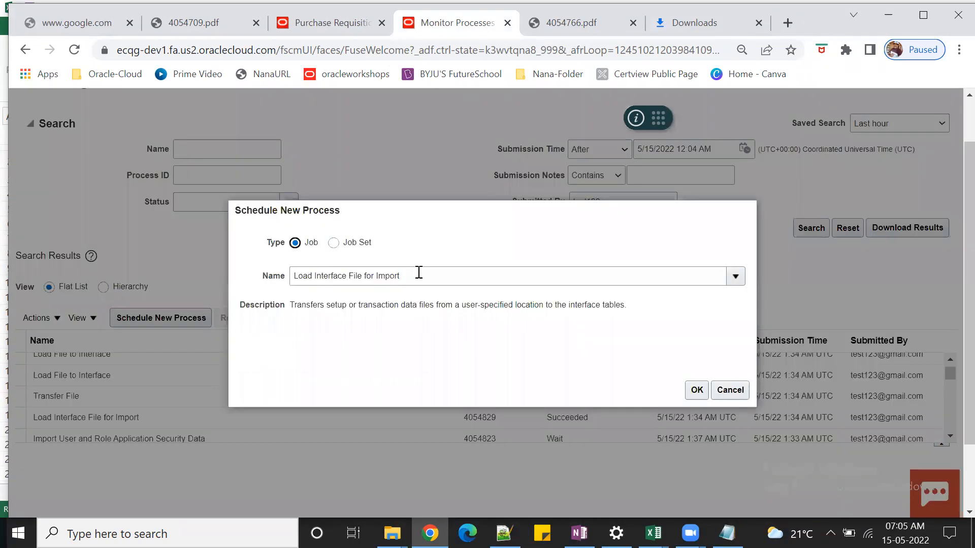
pyautogui.tripleClick(417, 272)
pyautogui.write('Import Requ')
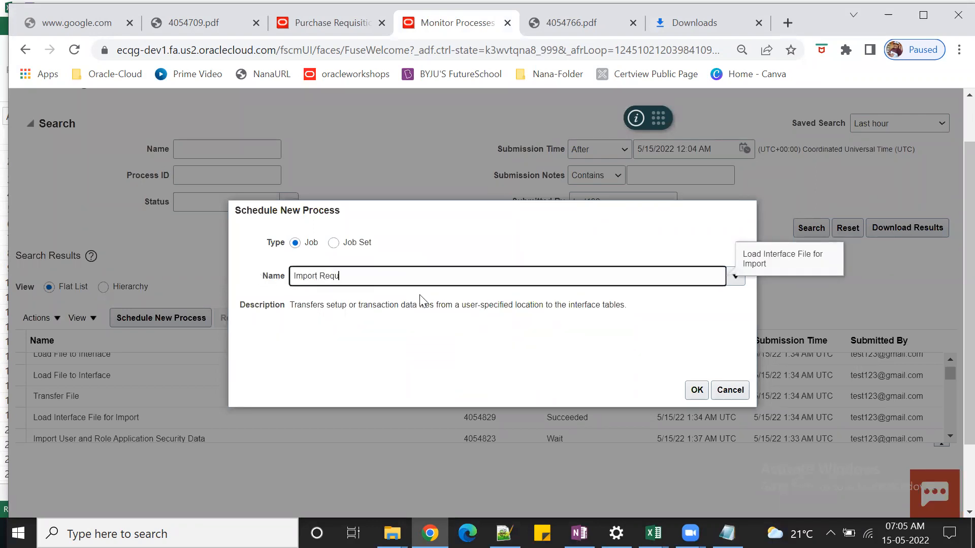
pyautogui.press('Tab')
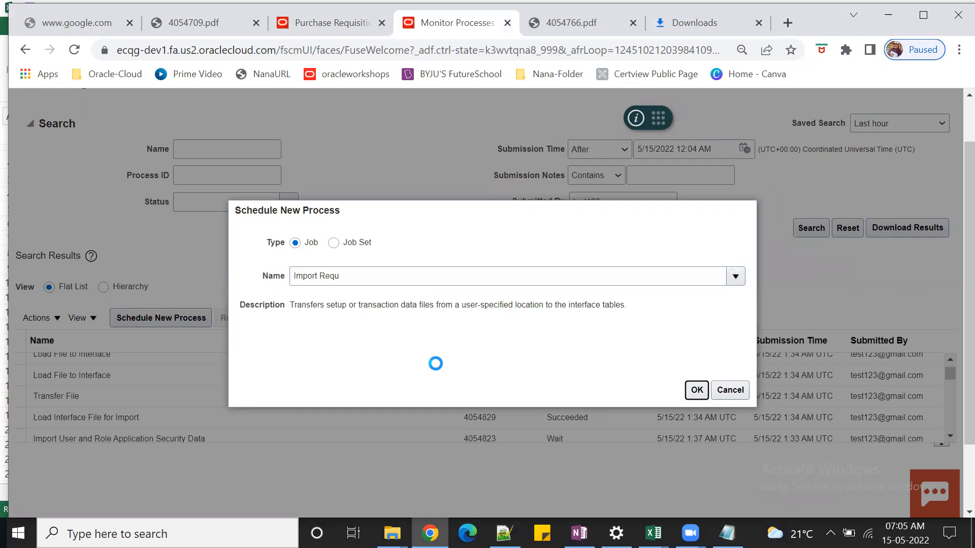
pyautogui.click(697, 391)
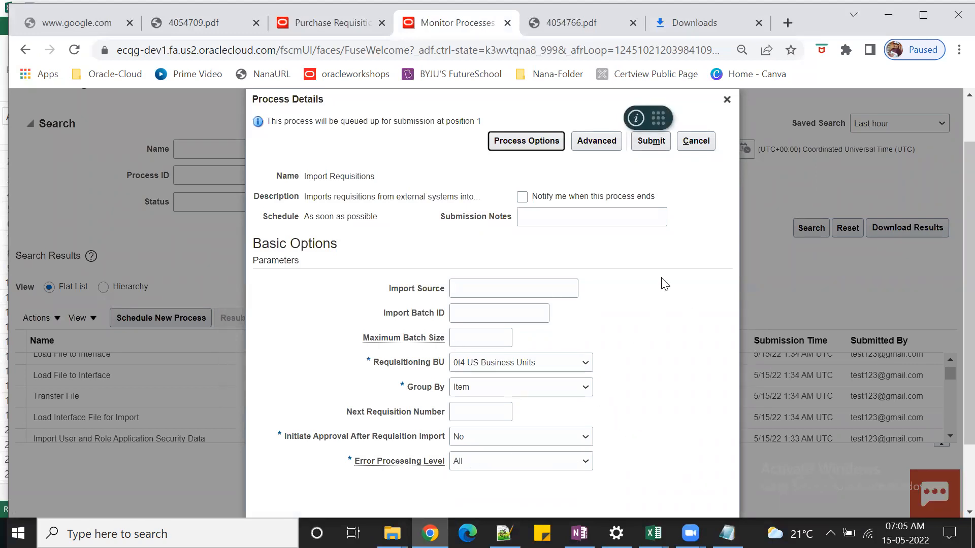
pyautogui.click(651, 144)
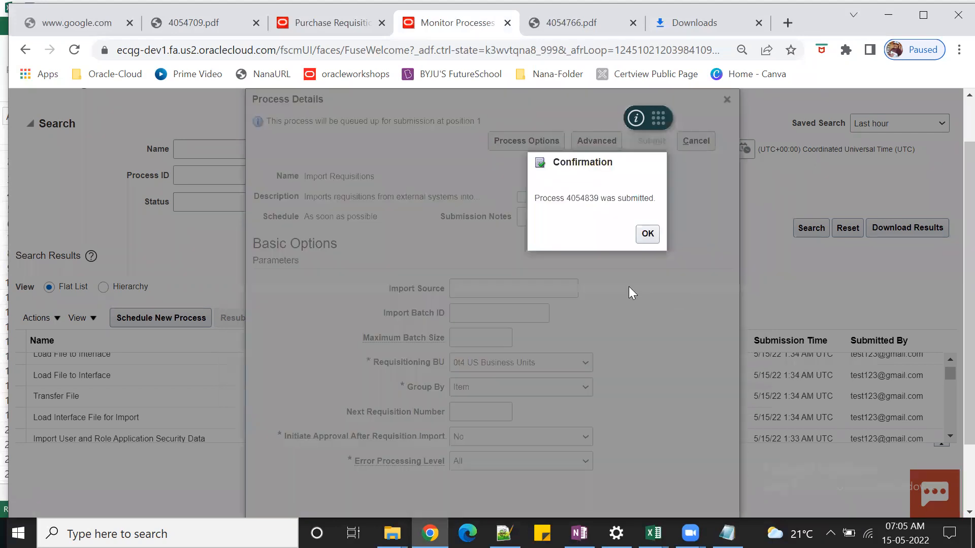
pyautogui.click(645, 233)
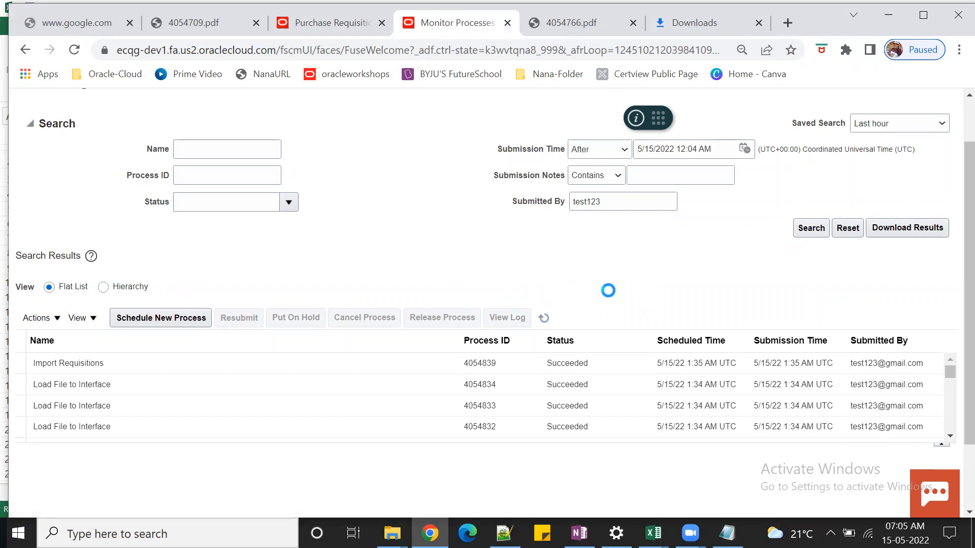
# Select the Import Requisitions process in the search results and download the text output file from its attachments
pyautogui.click(263, 374)
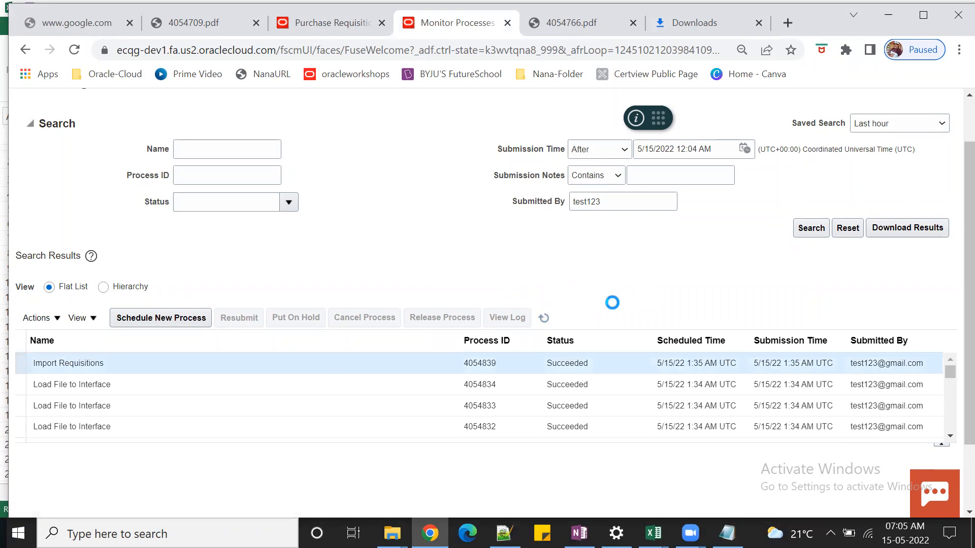
pyautogui.scroll(-3, 614, 303)
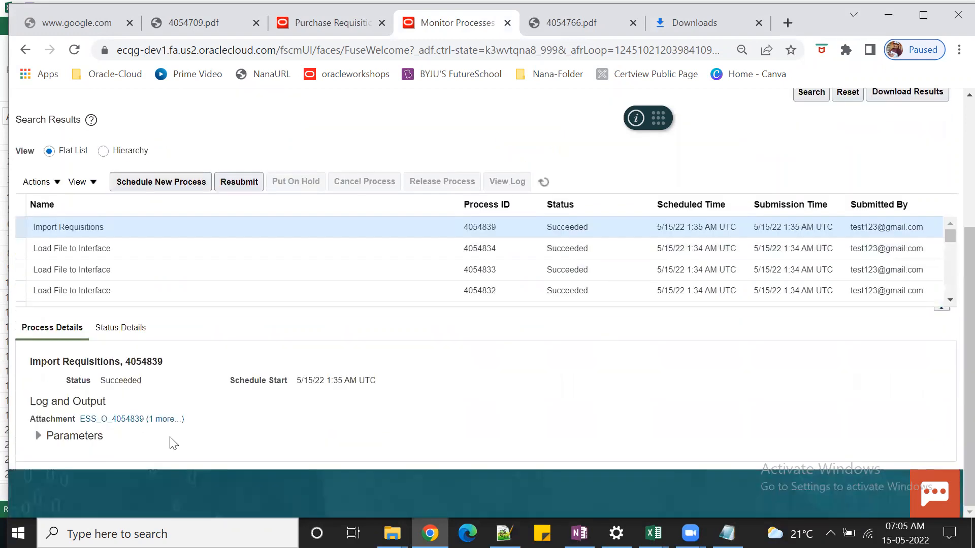
pyautogui.click(165, 420)
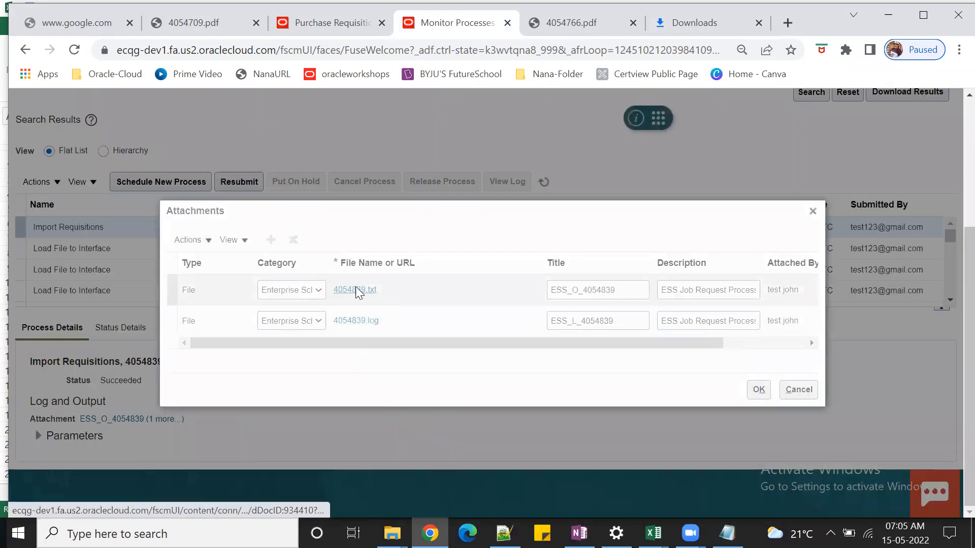
pyautogui.click(354, 289)
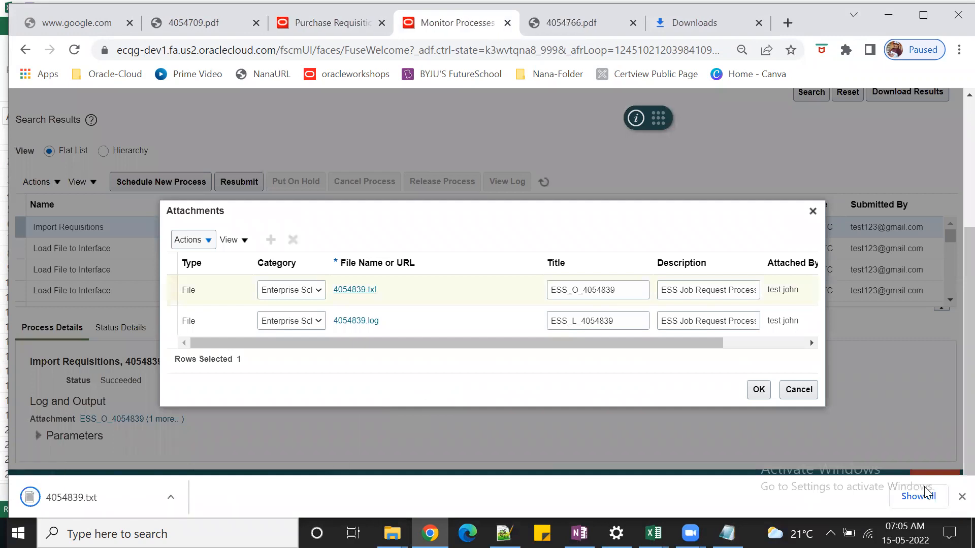
# Locate the newly downloaded import output file in the Downloads folder and open it in Notepad
pyautogui.click(918, 496)
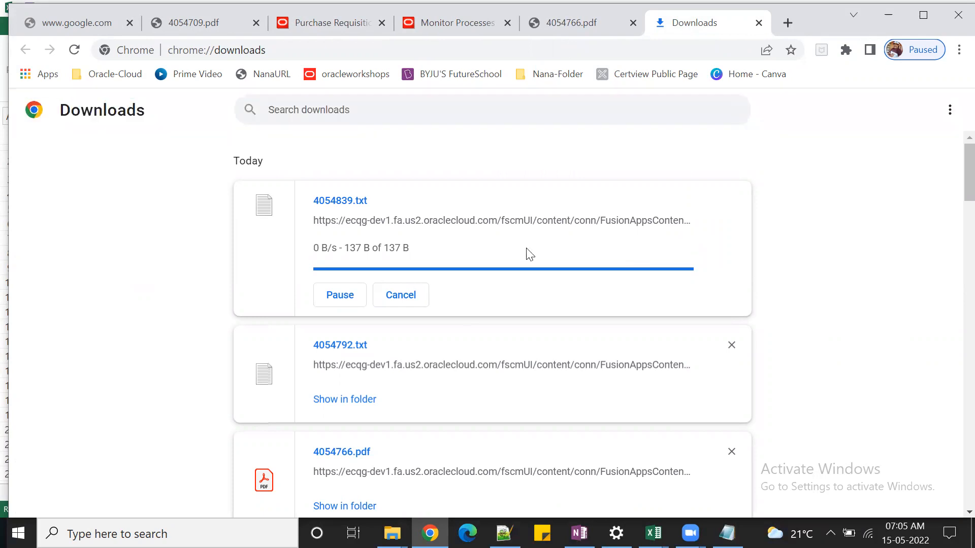
pyautogui.click(341, 258)
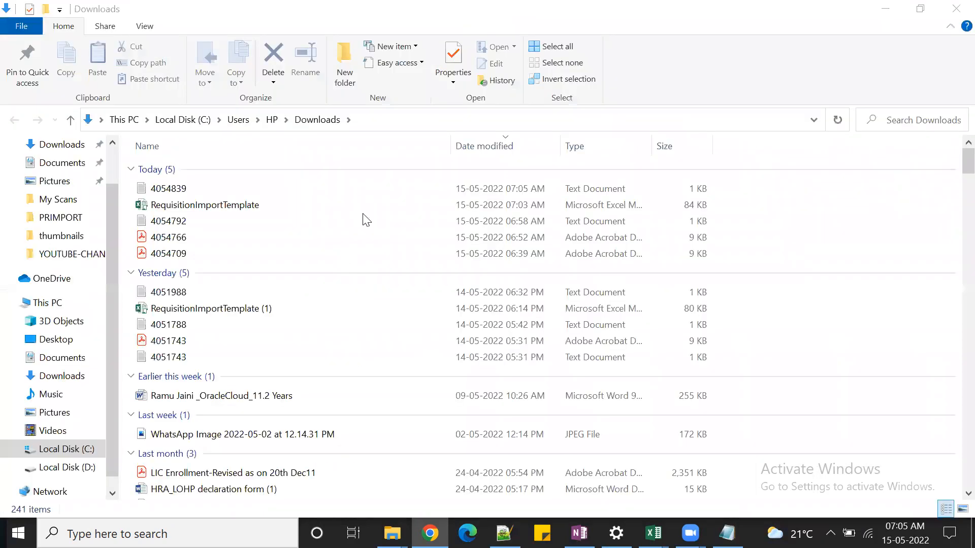
pyautogui.doubleClick(299, 191)
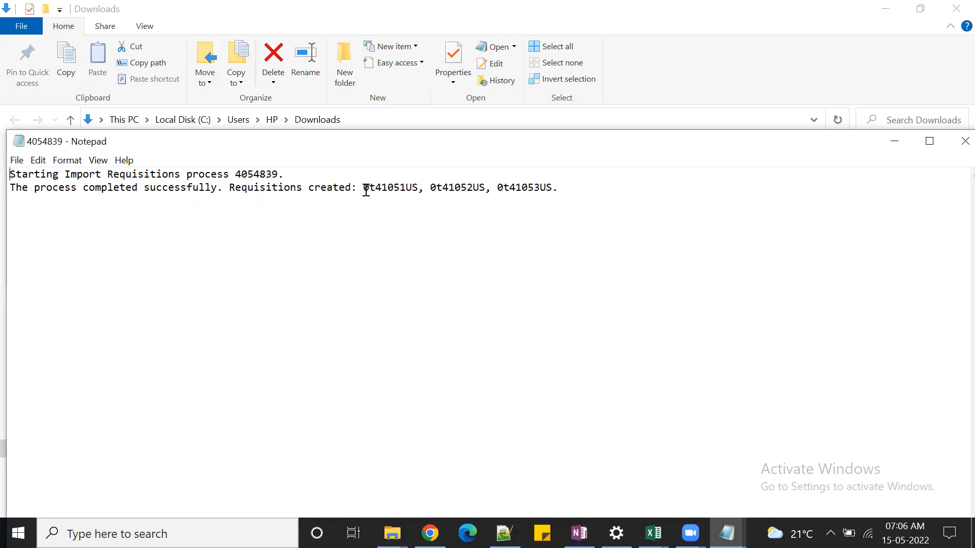
# Highlight the created requisition numbers in the import output for review, then minimize the file
pyautogui.moveTo(362, 187); pyautogui.dragTo(552, 188)
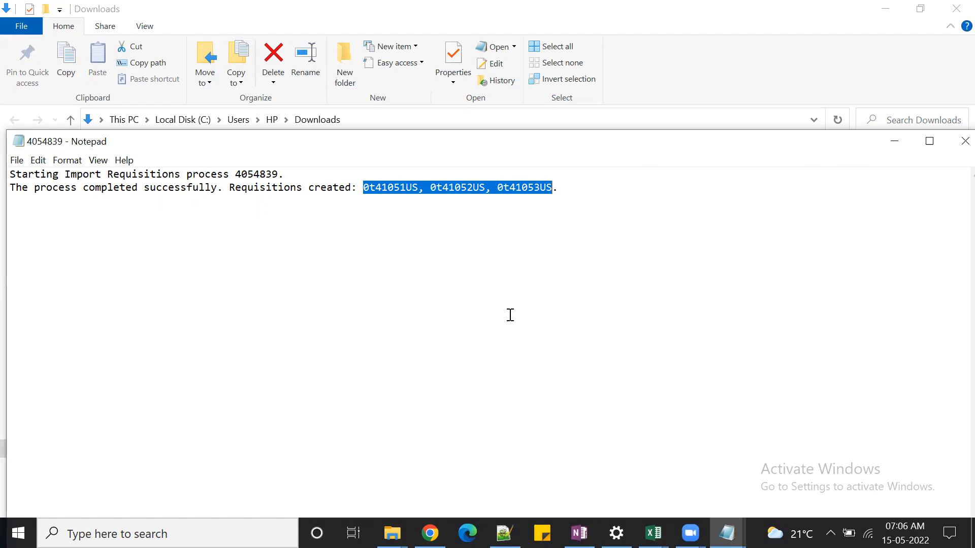
pyautogui.click(471, 287)
pyautogui.moveTo(363, 187); pyautogui.dragTo(488, 188)
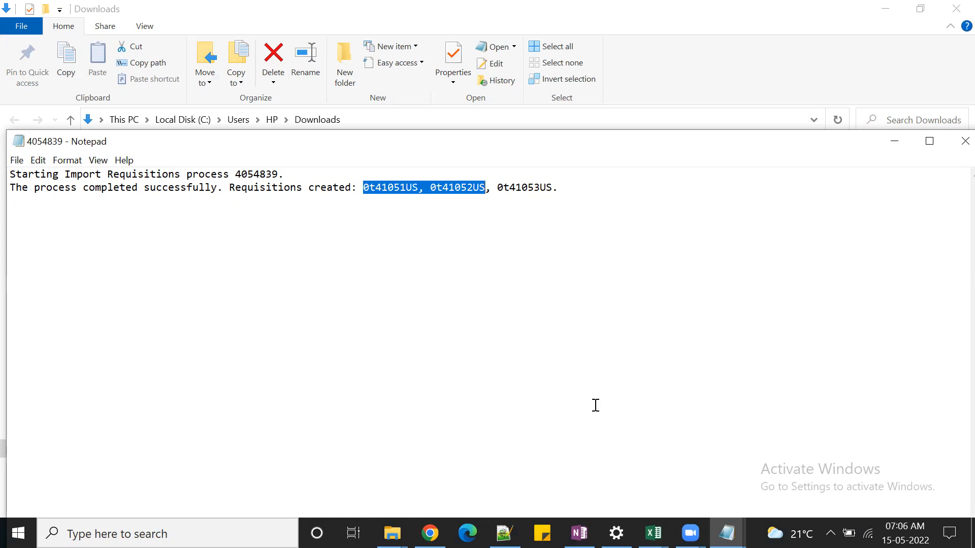
pyautogui.click(903, 144)
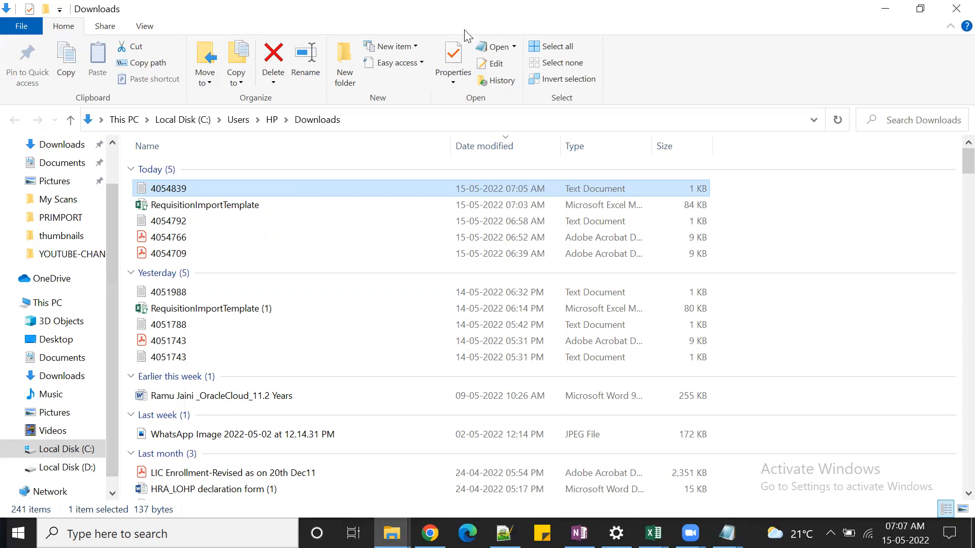
pyautogui.hotkey('alt', 'Tab')
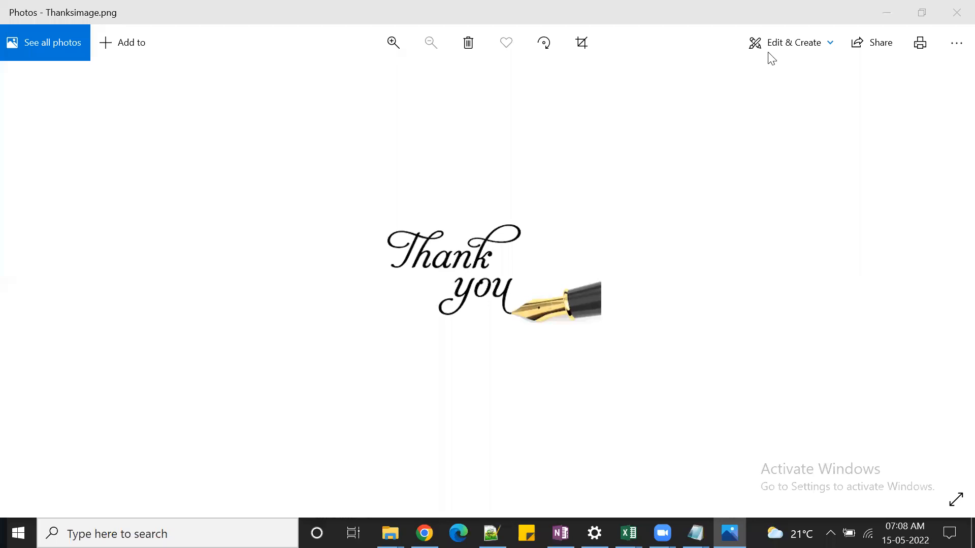